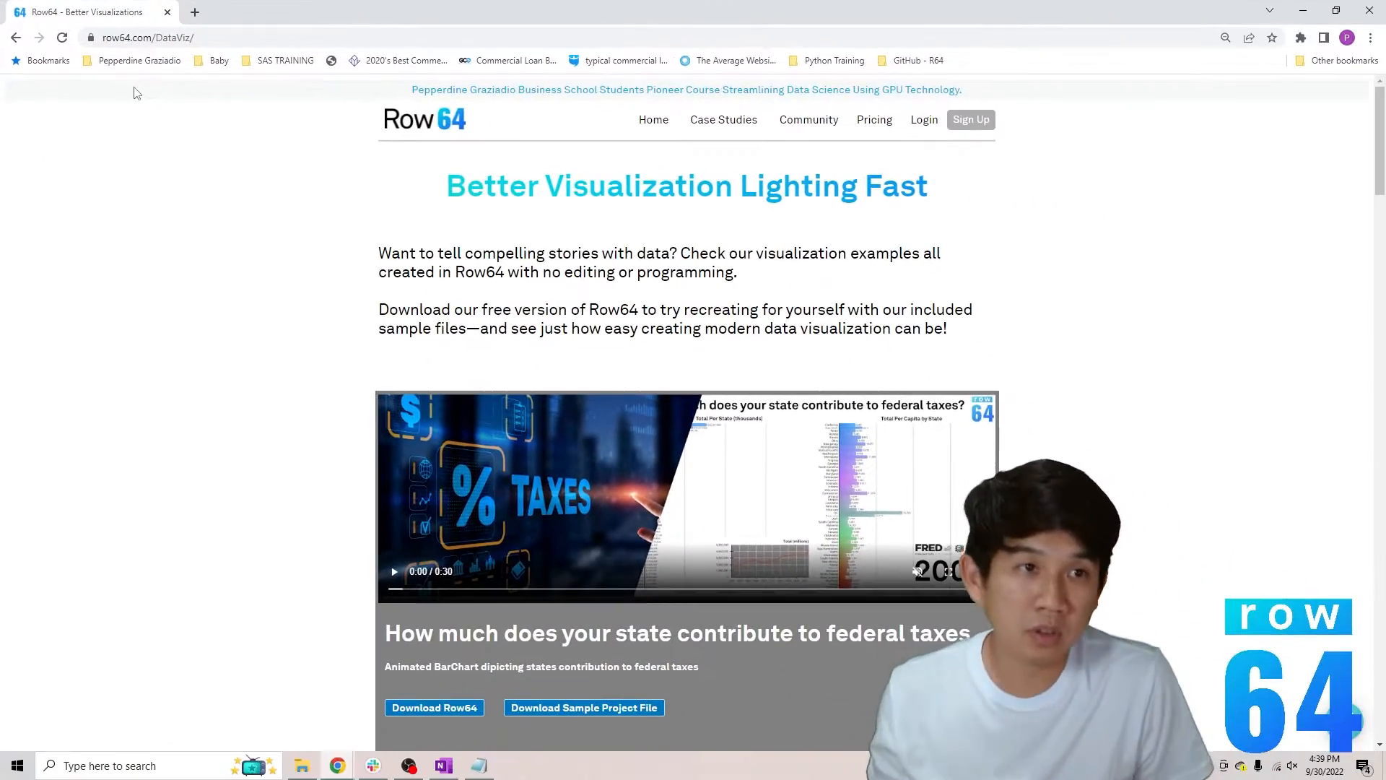
Browse the visualization examples and their sample project downloads on the Row64 DataViz page
left_click(75, 37)
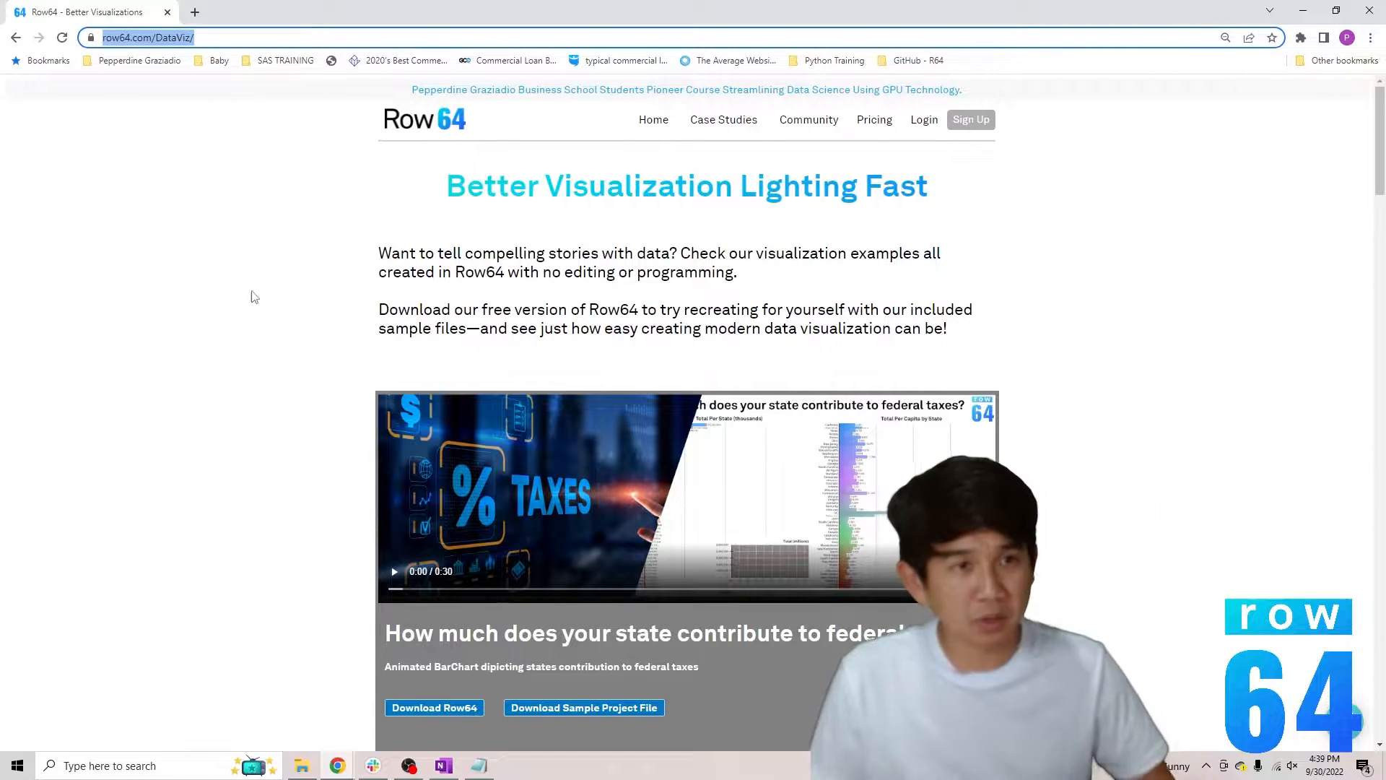
scroll(388, 329, "down", 6)
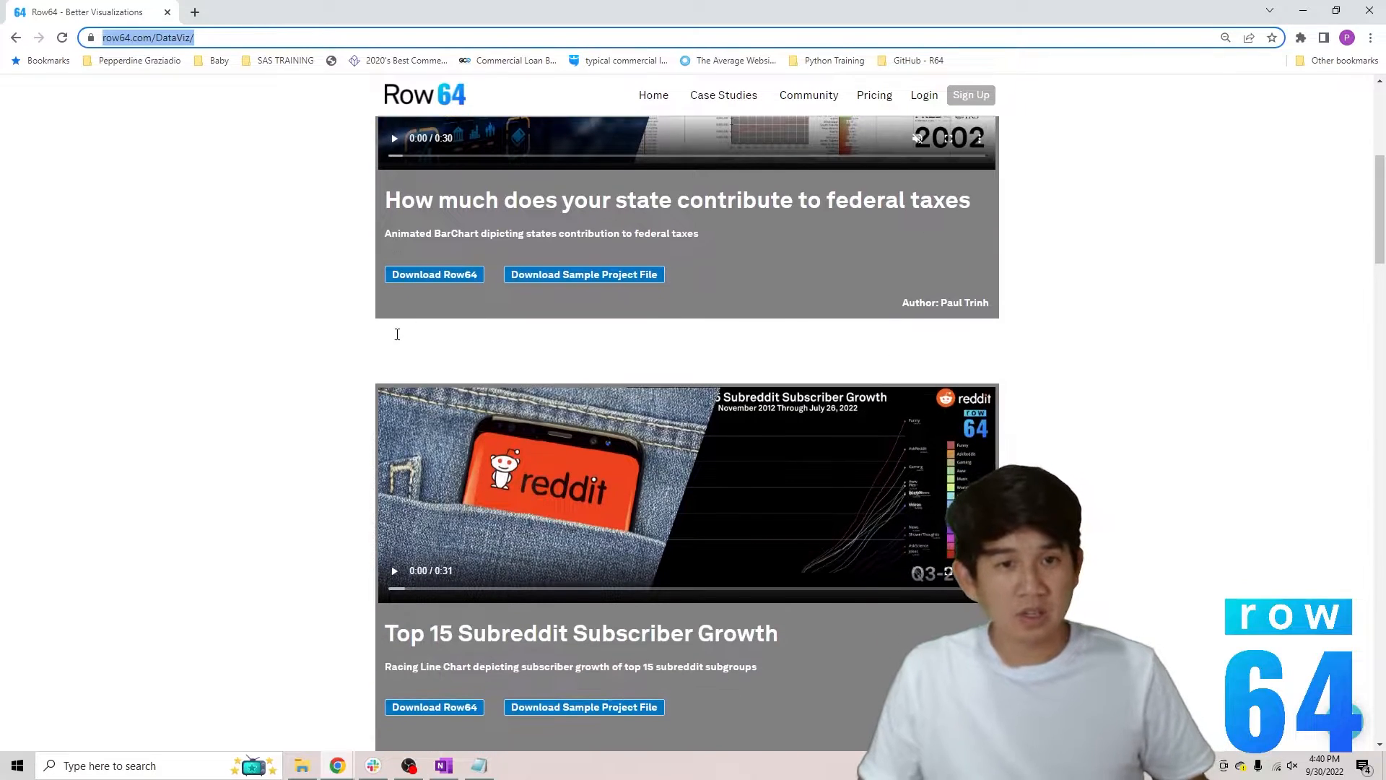
scroll(463, 471, "down", 17)
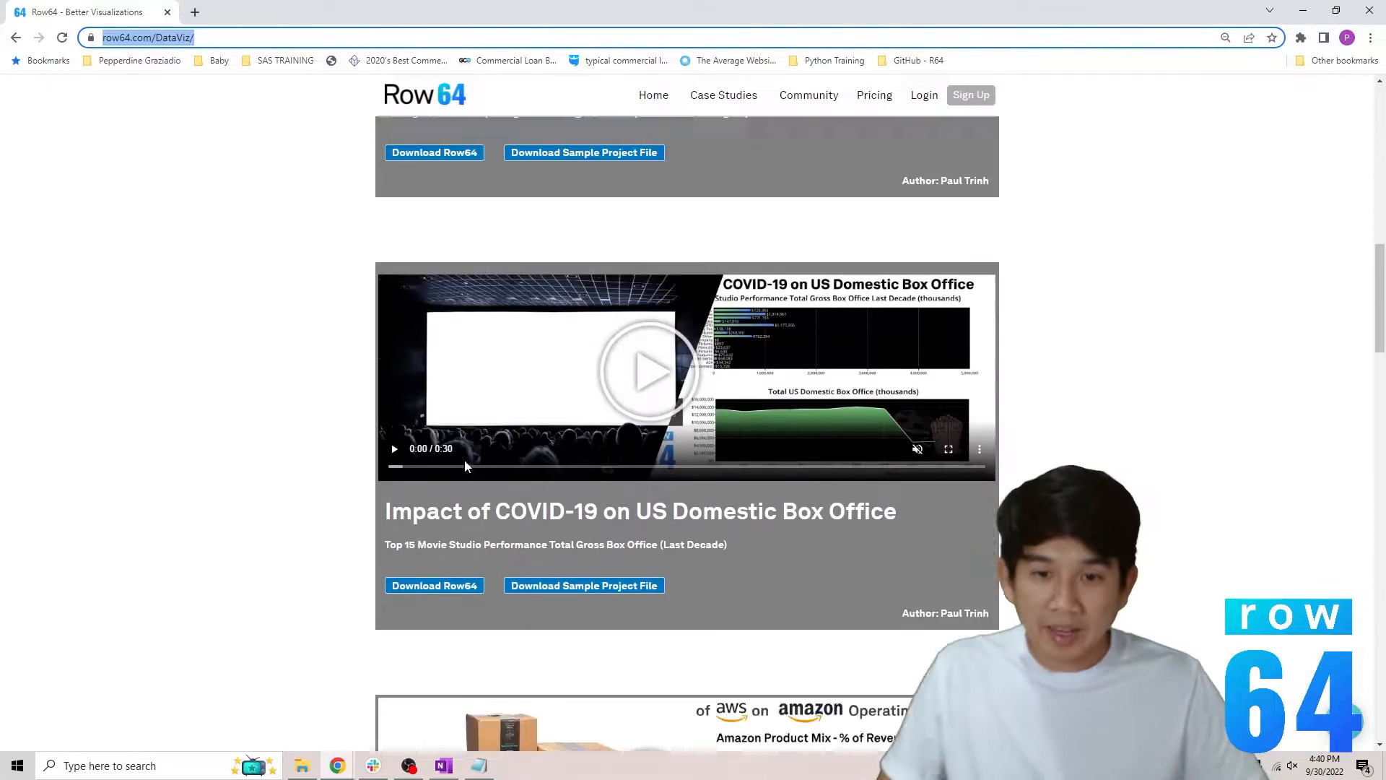
scroll(459, 463, "down", 13)
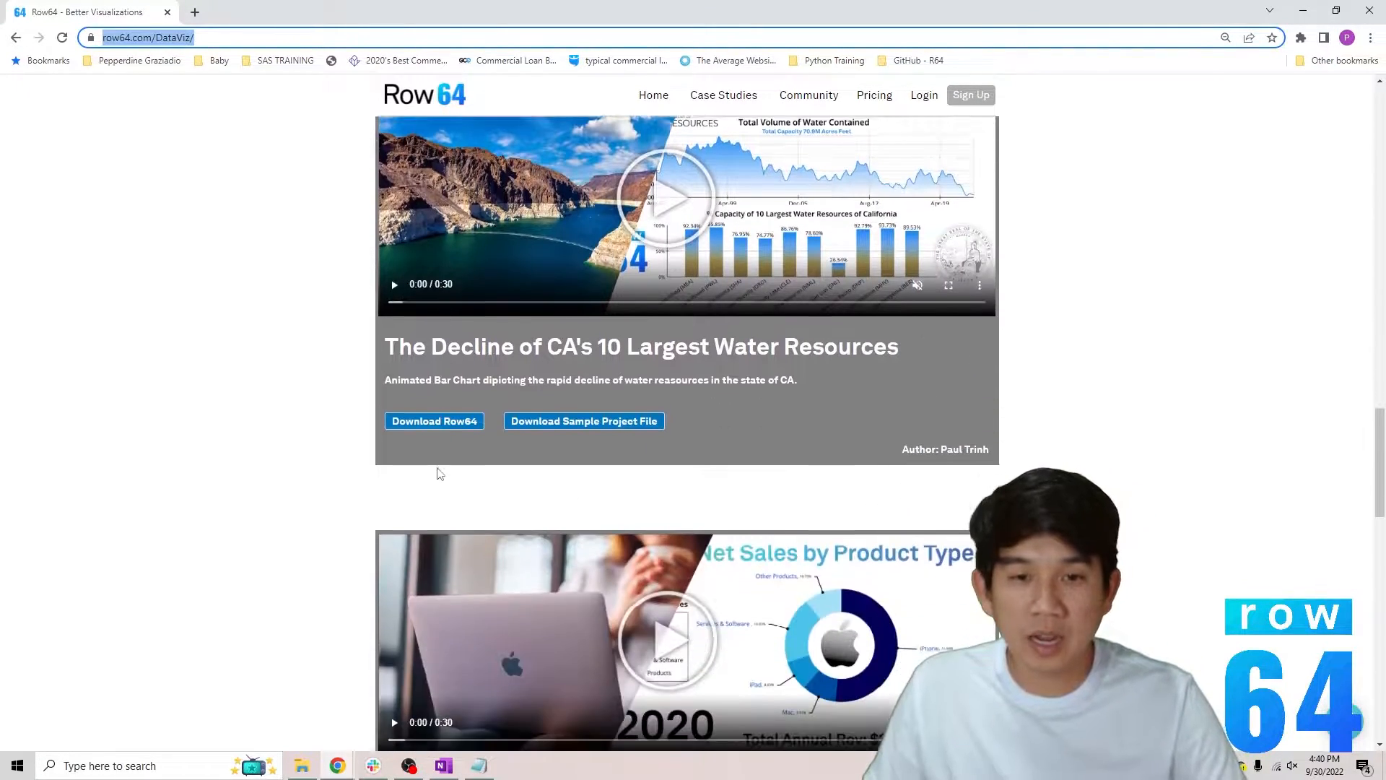
scroll(449, 498, "down", 10)
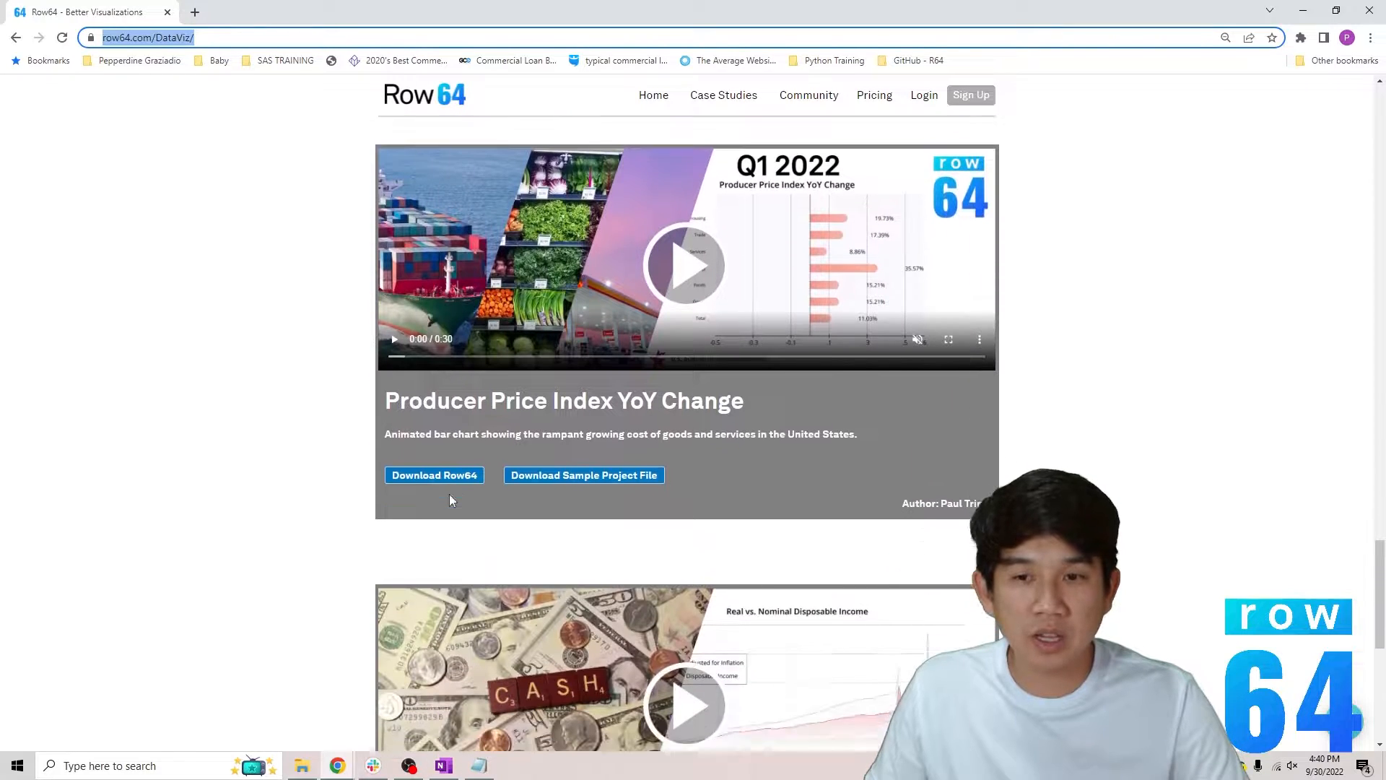
scroll(459, 503, "down", 1)
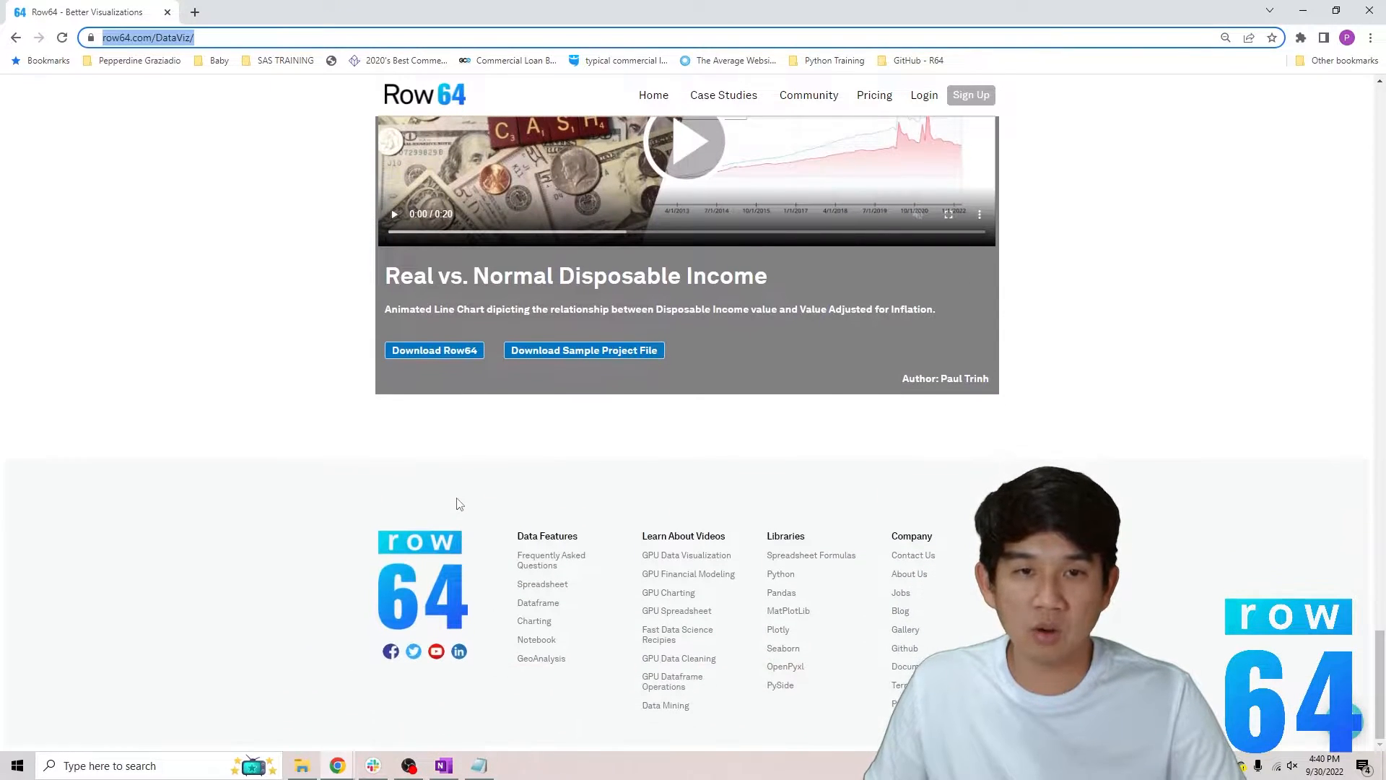
scroll(457, 497, "up", 11)
scroll(463, 504, "up", 11)
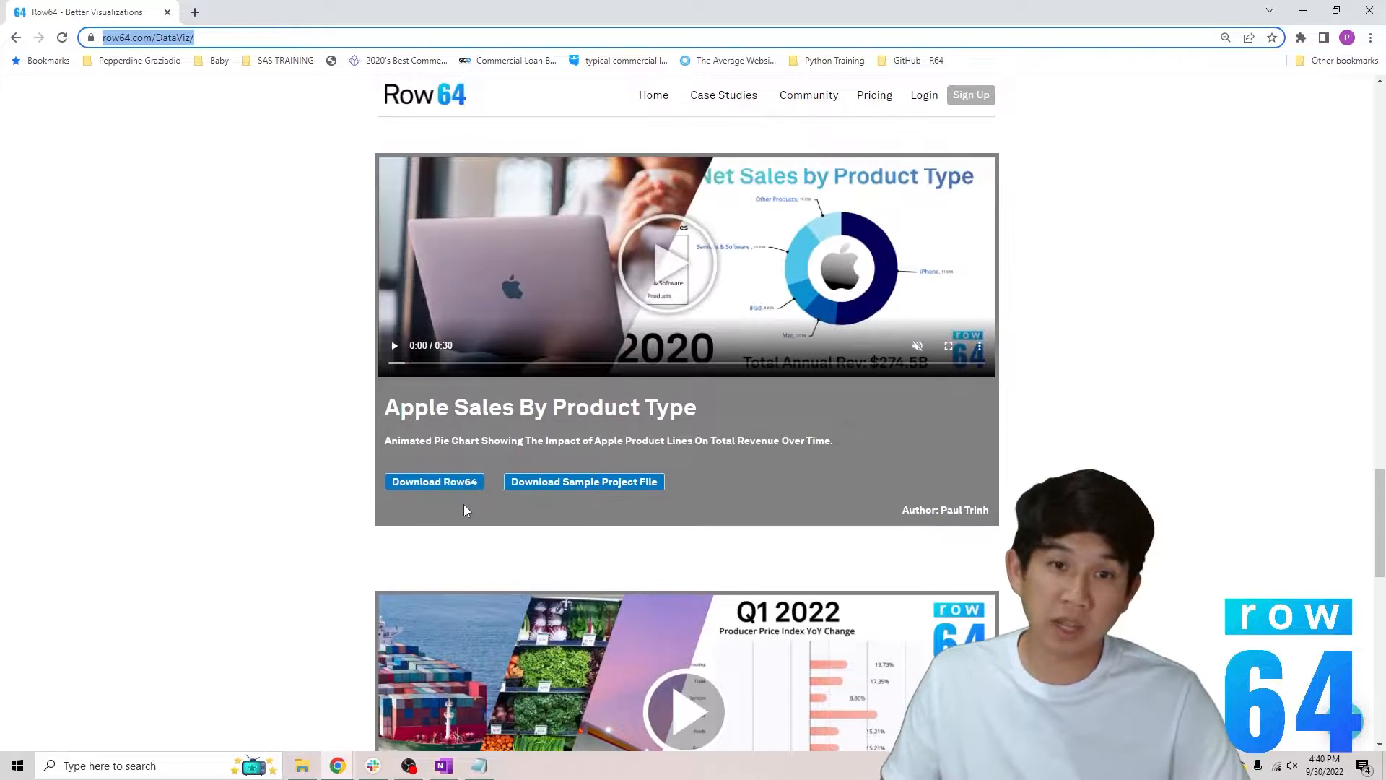
scroll(473, 515, "up", 12)
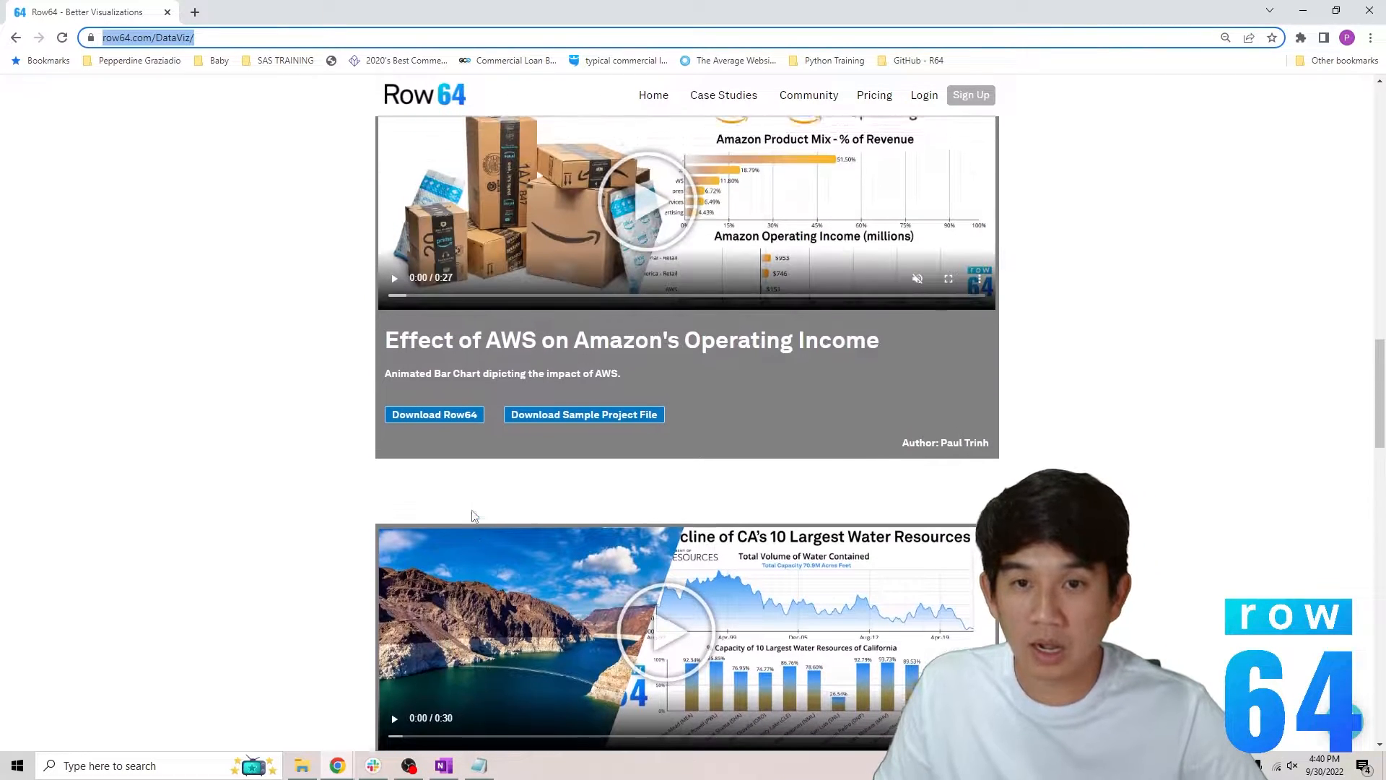
scroll(474, 524, "up", 3)
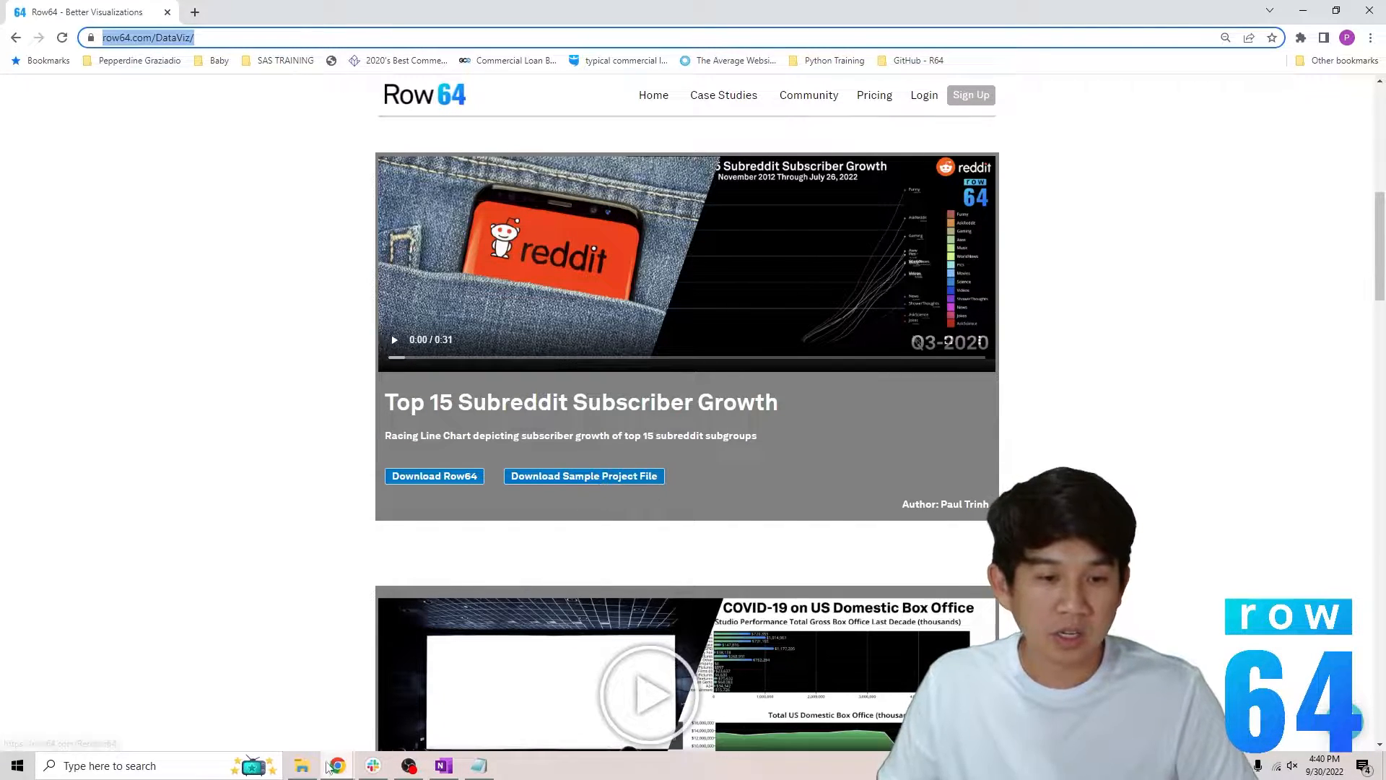
Switch to File Explorer and open the Row64 folder on the Windows (C:) drive
left_click(303, 762)
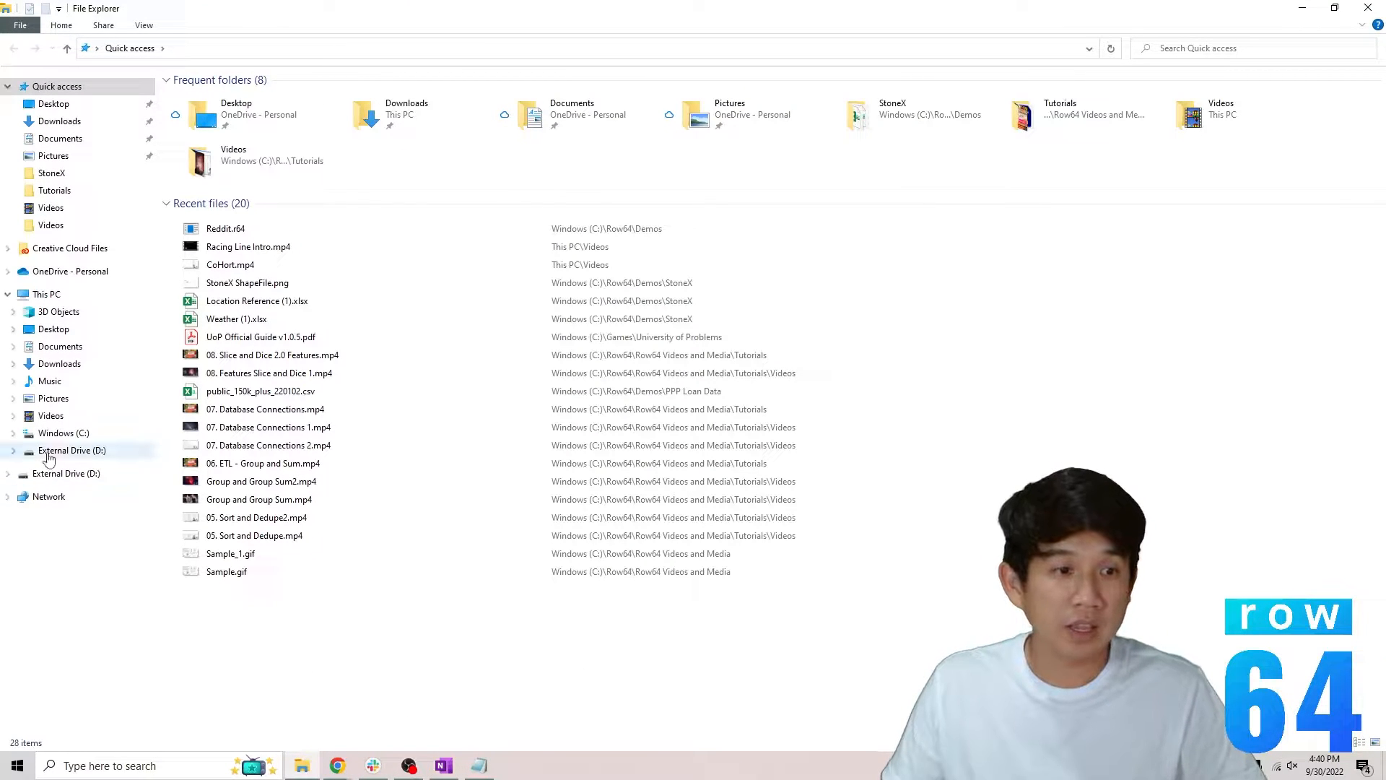
left_click(62, 434)
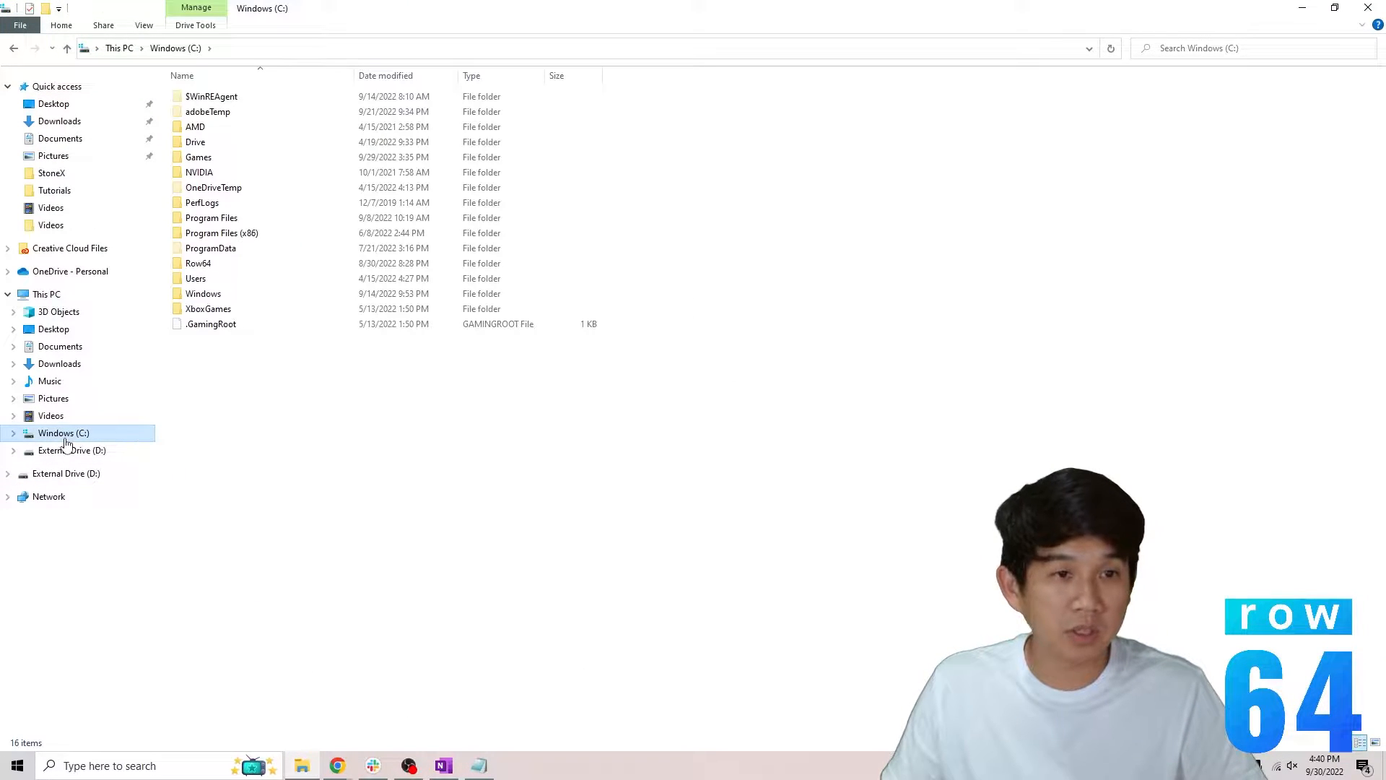
double_click(197, 262)
key("alt+Left")
key("alt+Left")
key("alt+Right")
key("alt+Right")
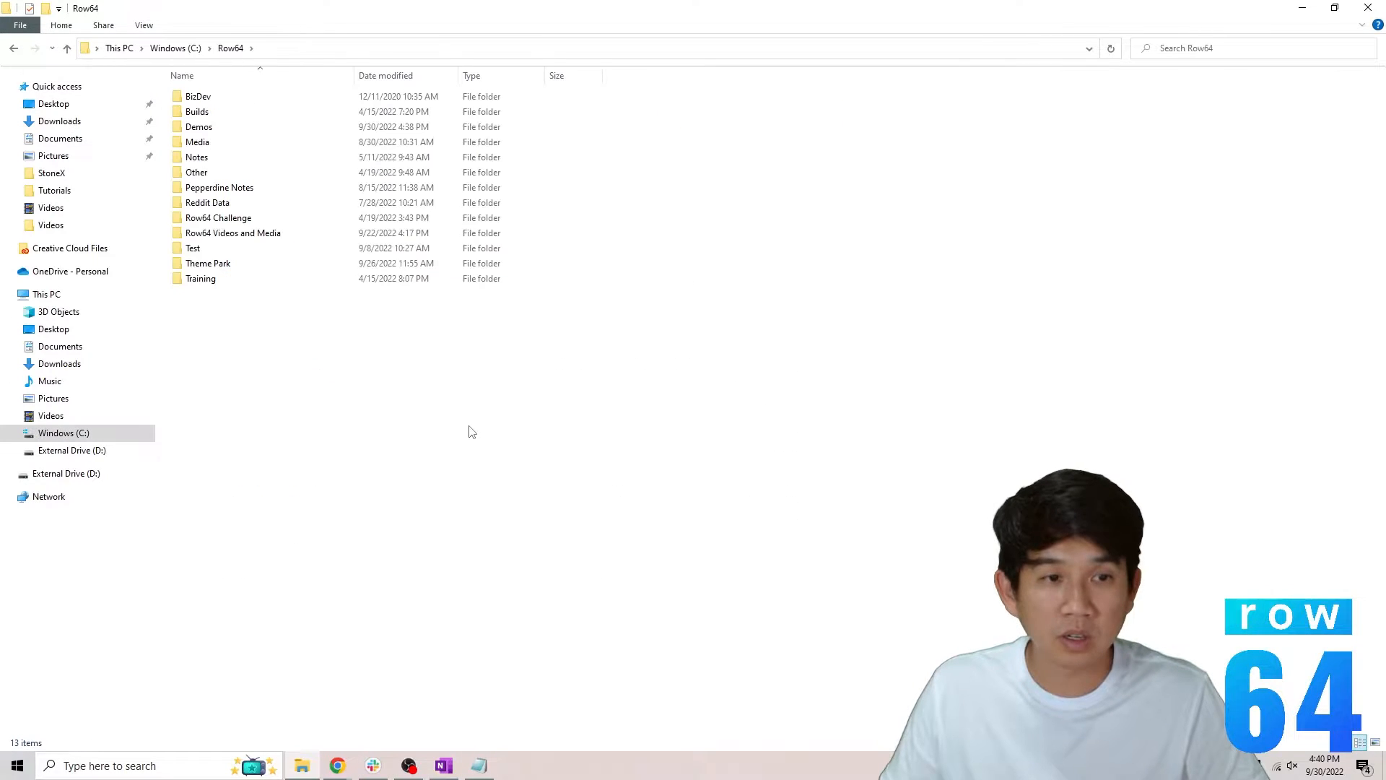
key("alt+Left")
double_click(232, 267)
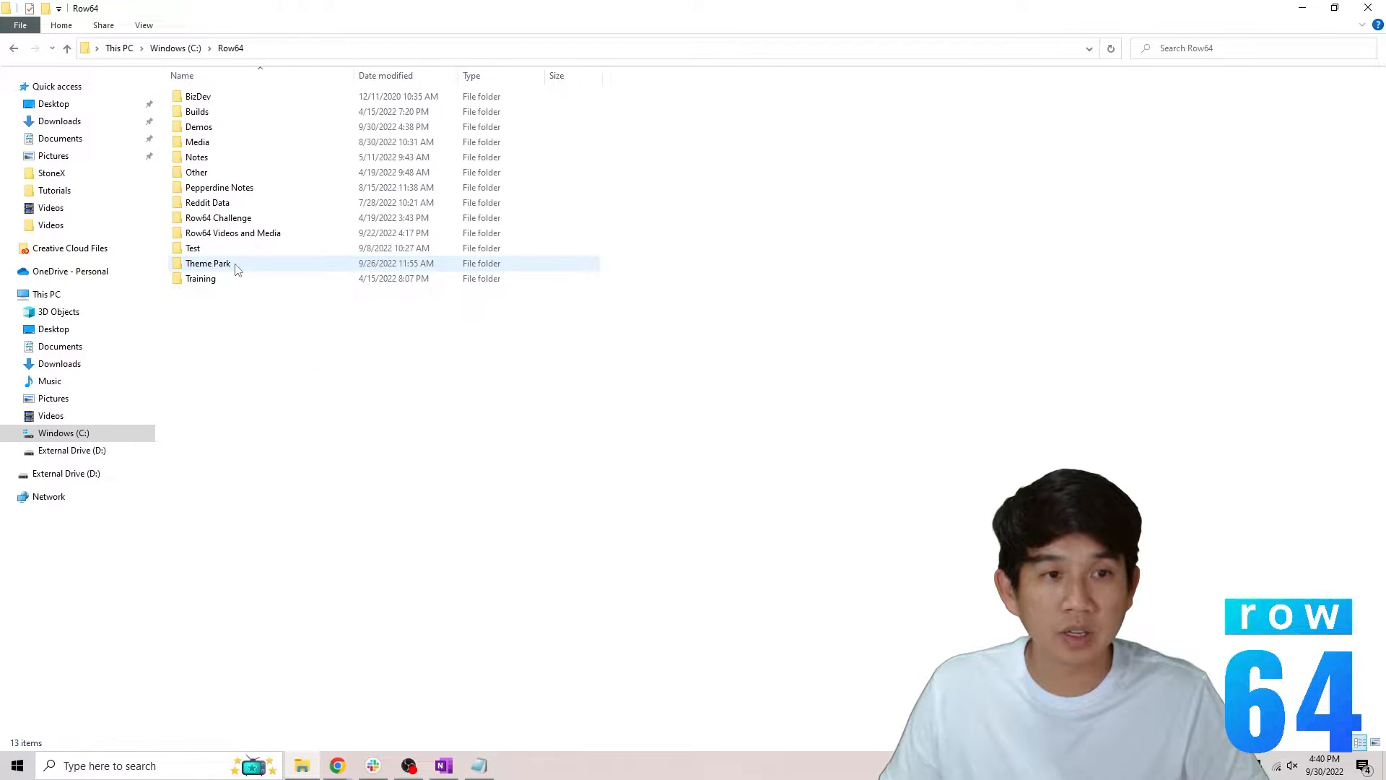
Open the Reddit.r64 project file from the Demos folder
left_click(314, 130)
double_click(313, 134)
scroll(303, 552, "down", 5)
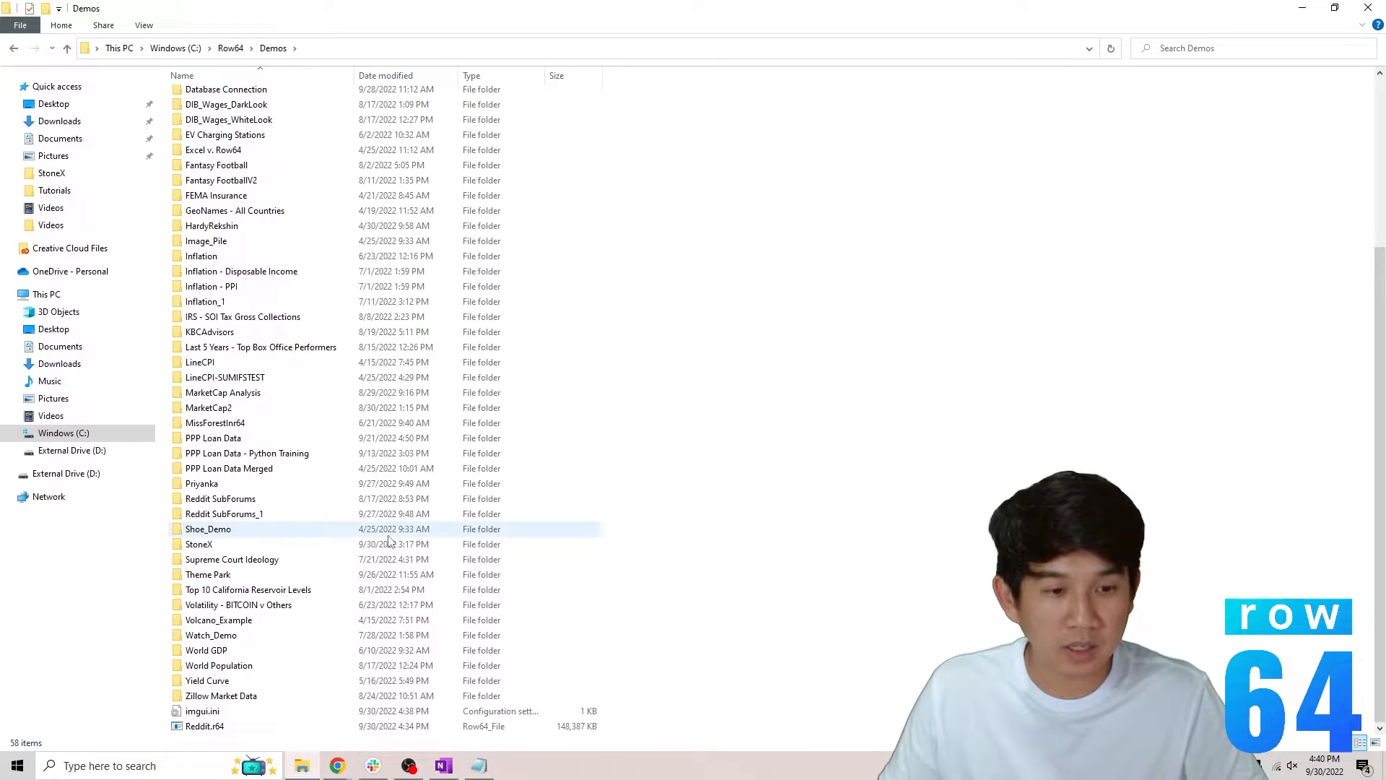
left_click(294, 725)
double_click(294, 725)
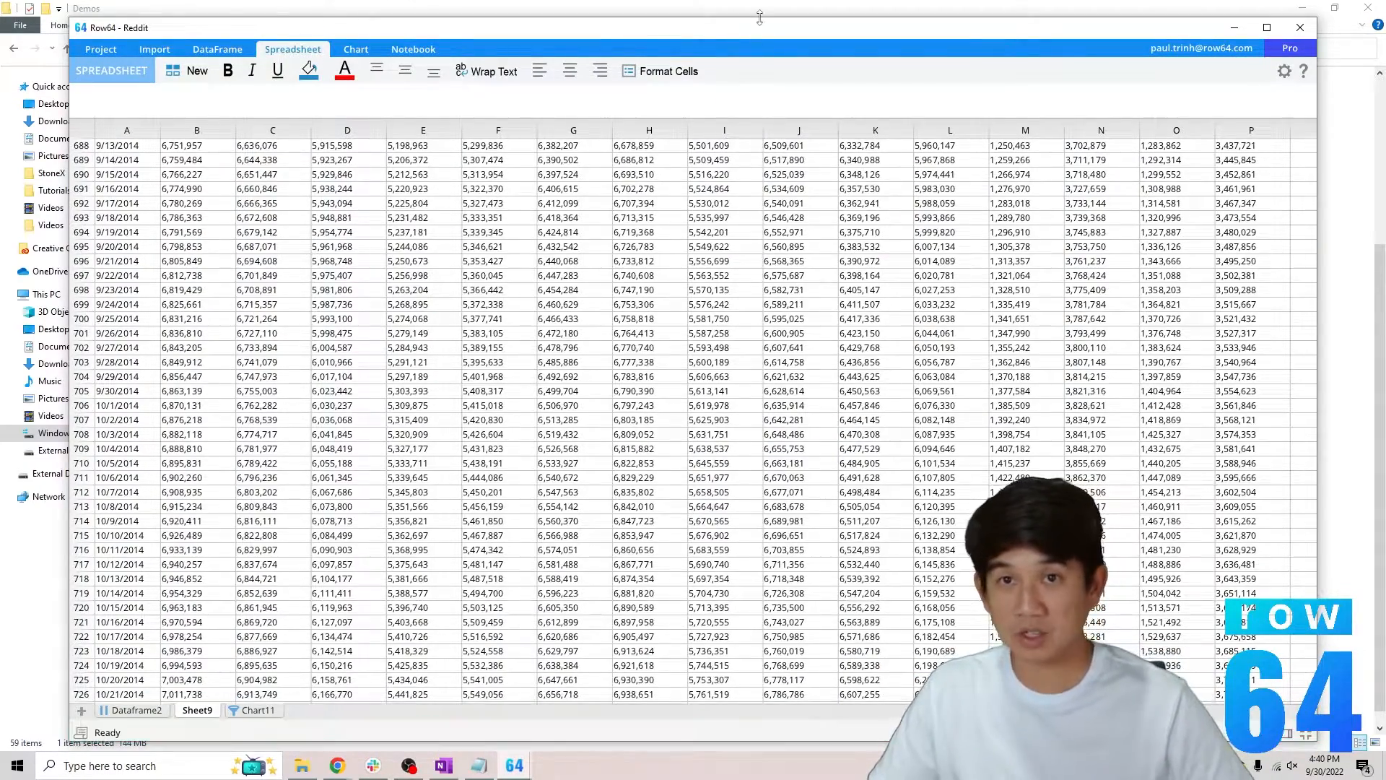
Move the project window aside and locate the Reddit project folder inside the Demos folder
left_click_drag(758, 36, 914, 160)
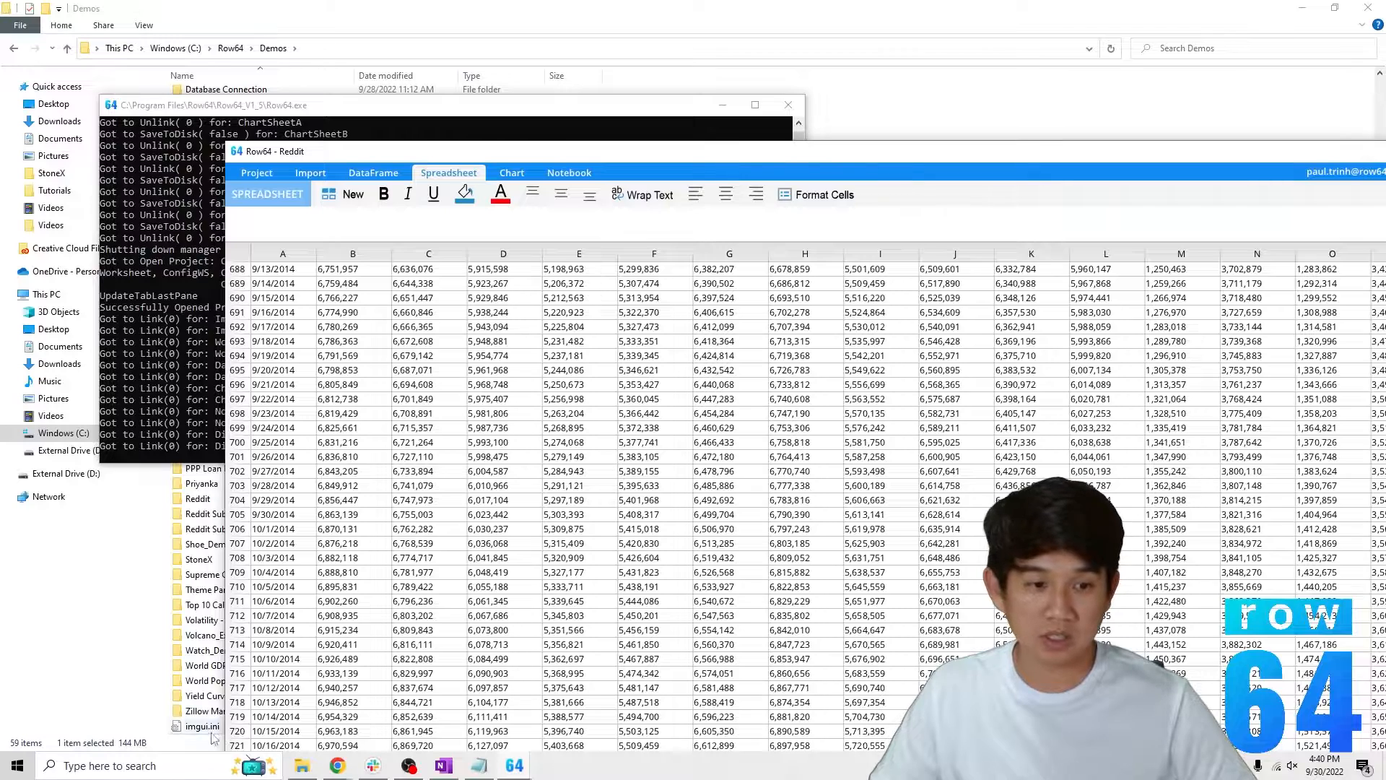
left_click(130, 718)
left_click(198, 498)
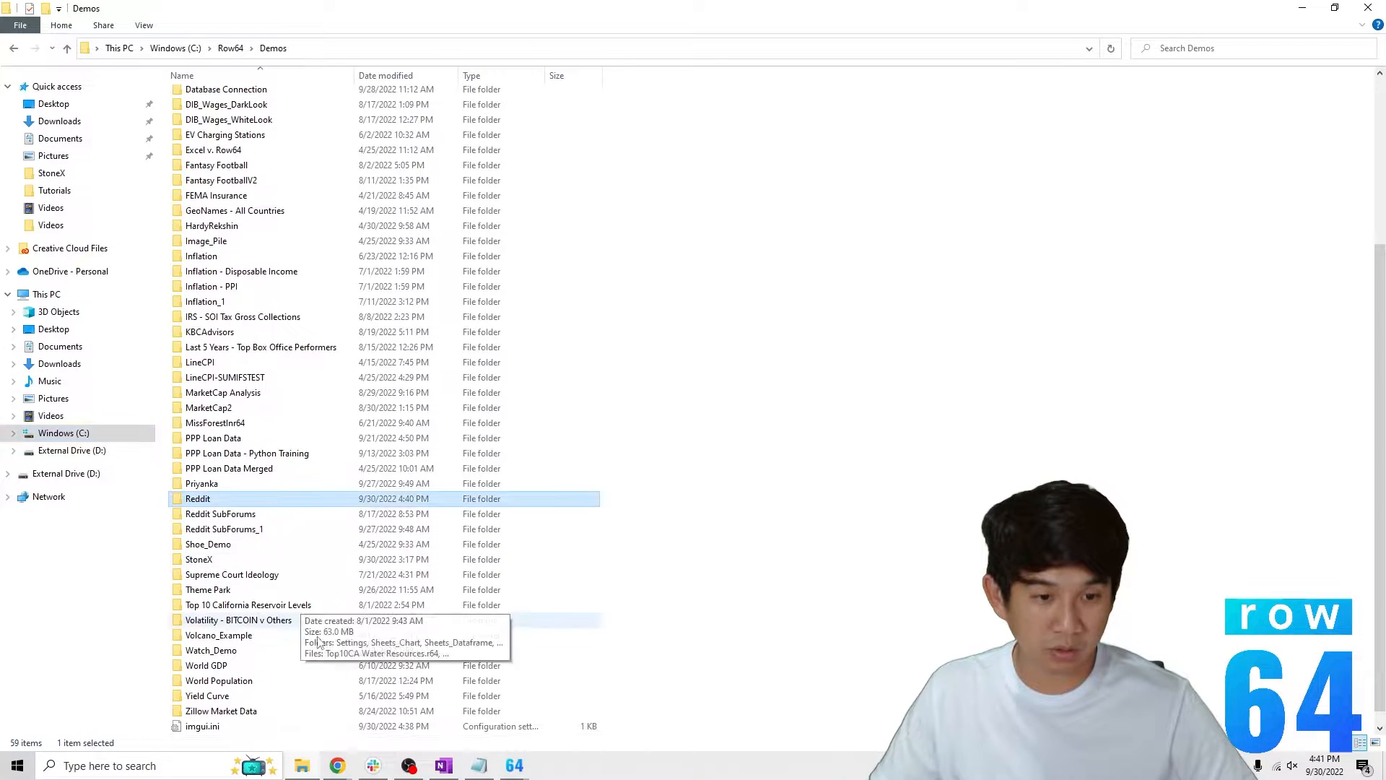
Switch back to the Row64 Reddit project window and maximize it
mouse_move(525, 769)
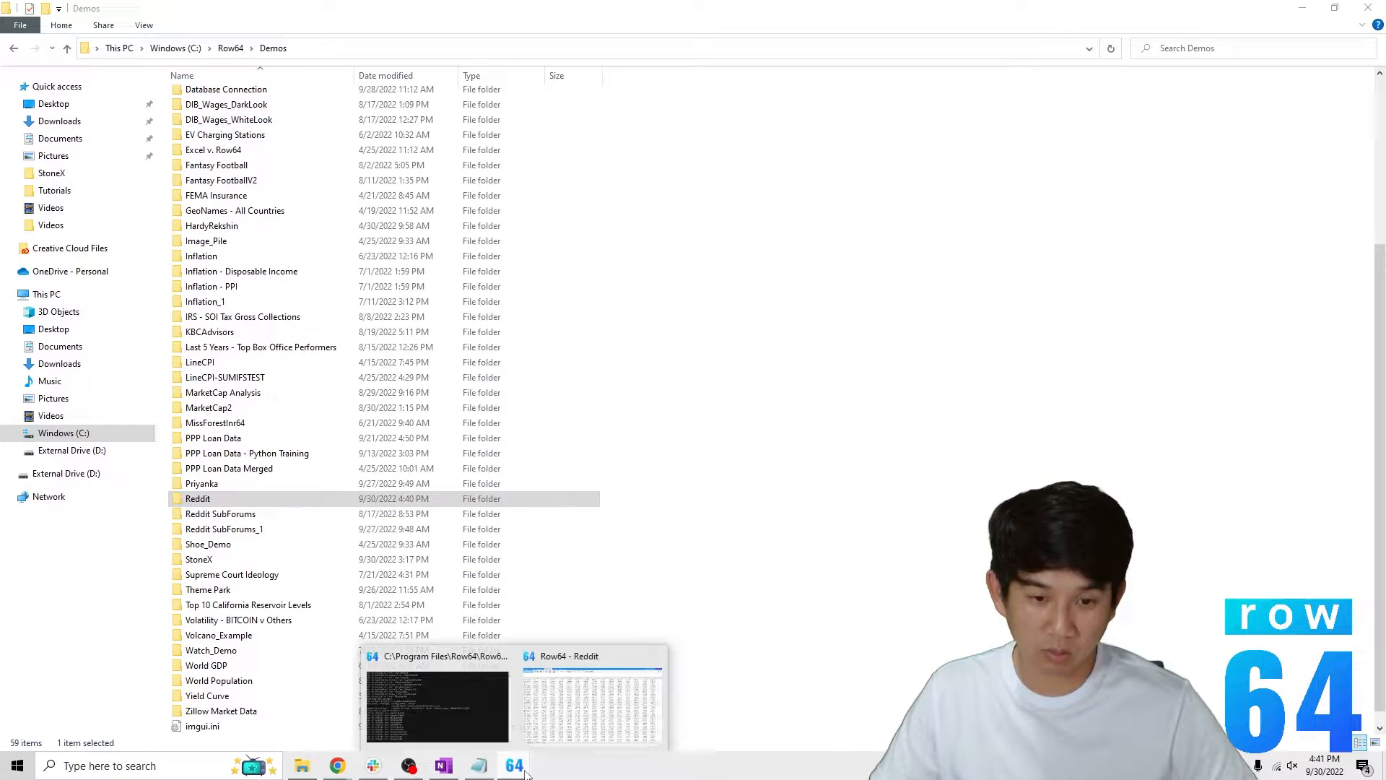
left_click(592, 737)
left_click_drag(964, 158, 794, 3)
Examine the extent of the dated subreddit subscriber data in Sheet9, from its header rows to its last row
scroll(385, 433, "up", 10)
left_click(384, 481)
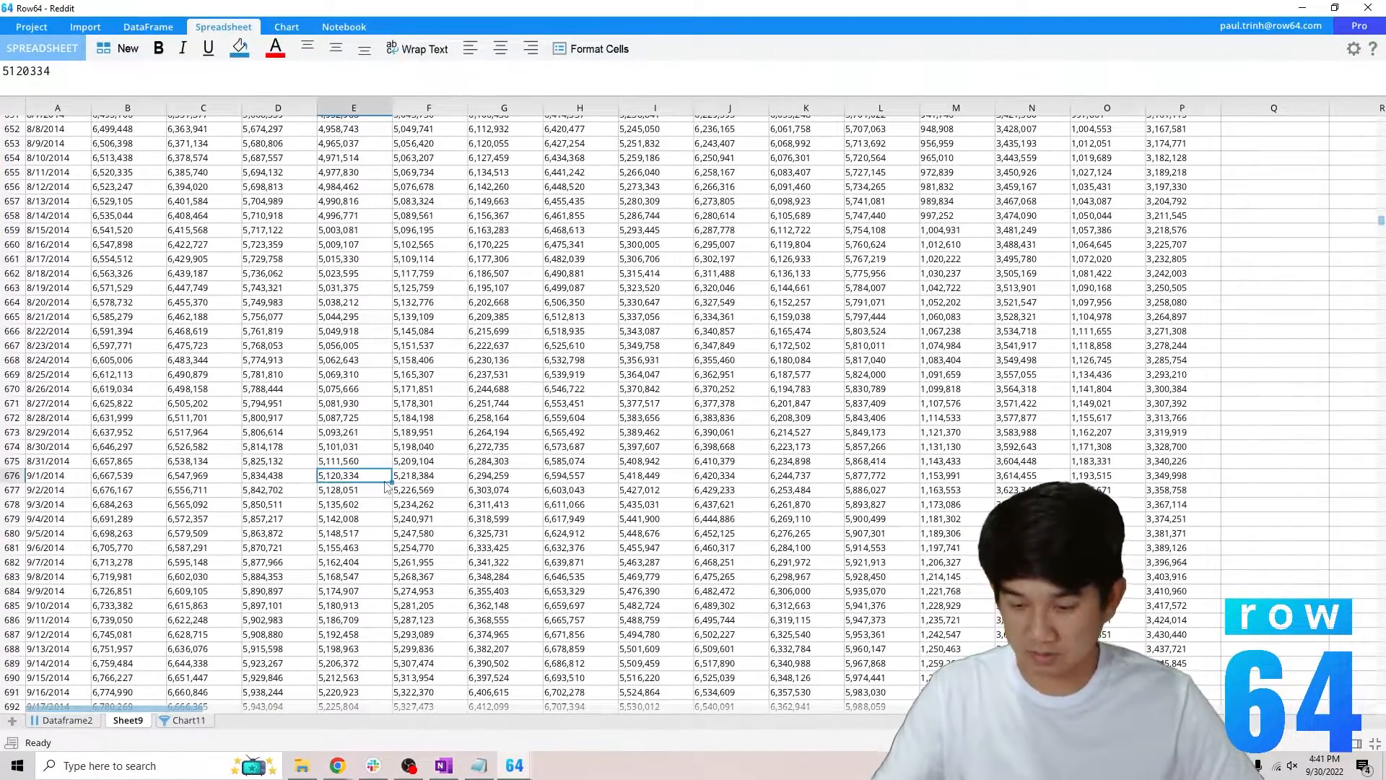
key("Left")
key("Left")
key("Left")
key("Left")
key("ctrl+Up")
key("Down")
key("ctrl+Down")
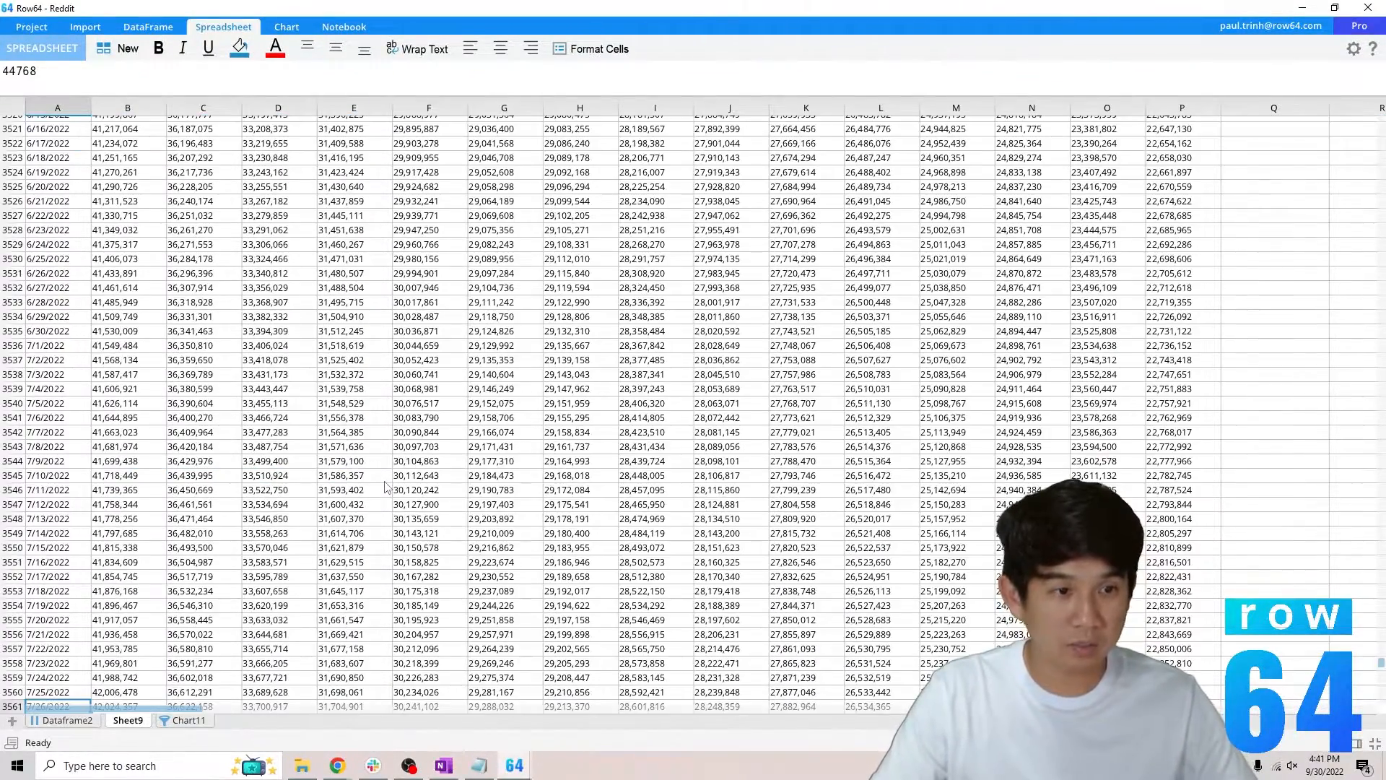
key("Down")
key("Down")
key("Down")
key("Up")
key("Up")
key("Up")
key("Up")
key("ctrl+Up")
key("Up")
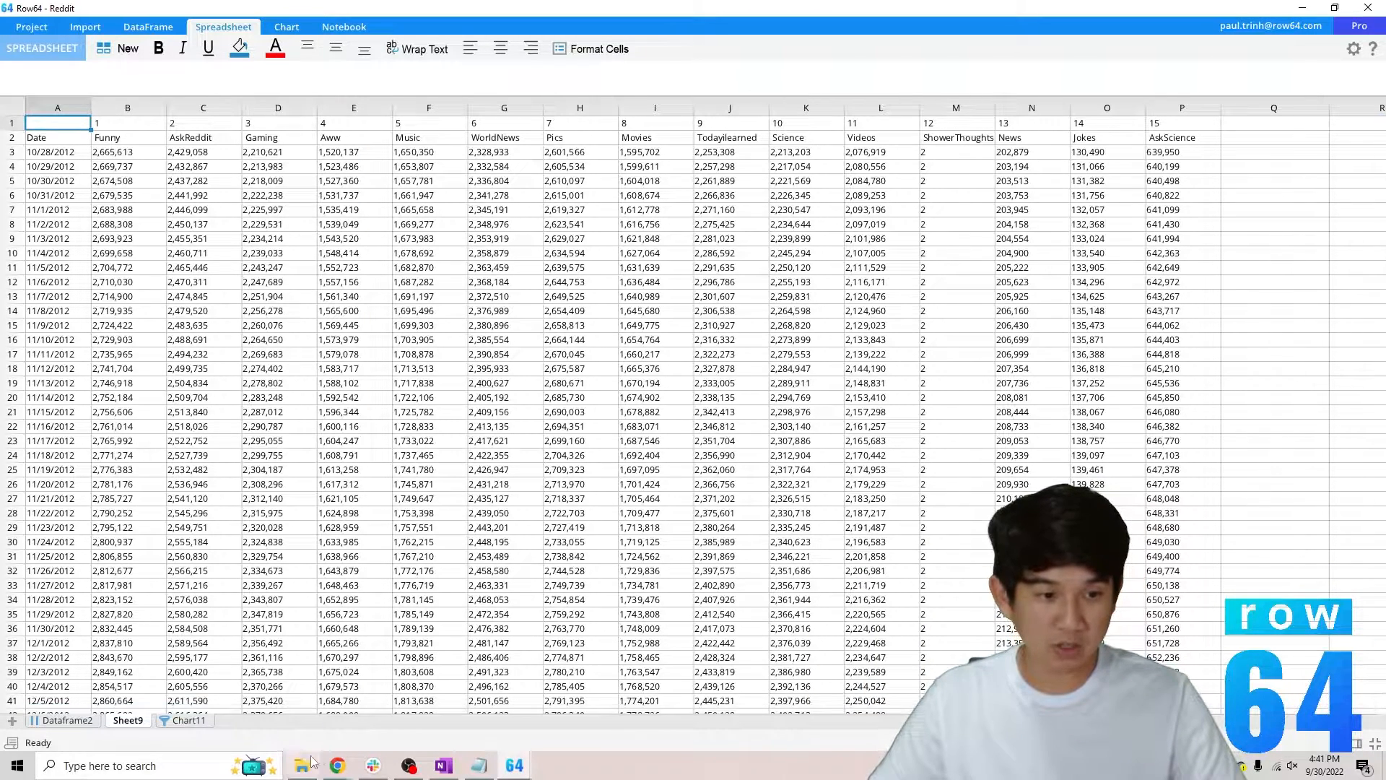
Enlarge the code area of Dataframe2 and examine its formula recipe and the equivalent Python code
left_click(88, 725)
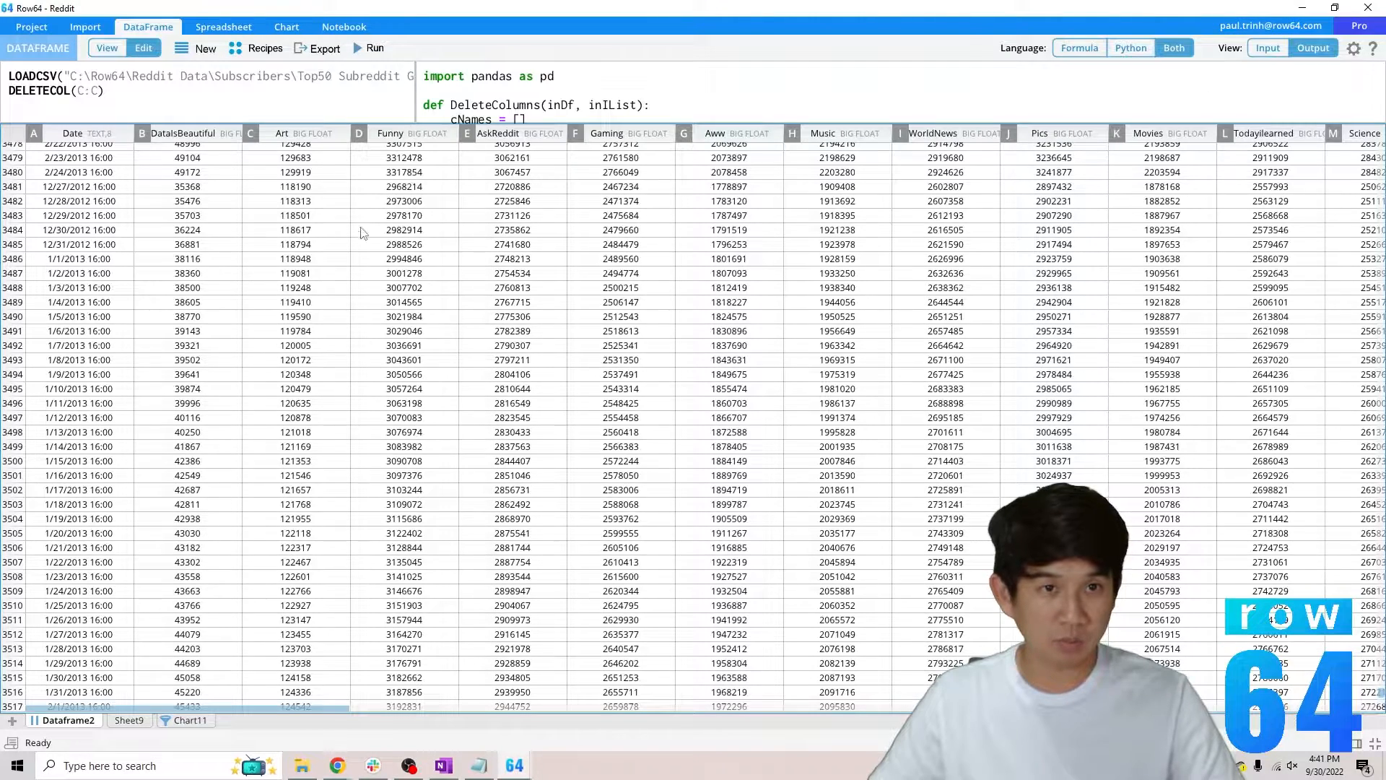
left_click_drag(415, 99, 653, 297)
left_click_drag(838, 239, 585, 65)
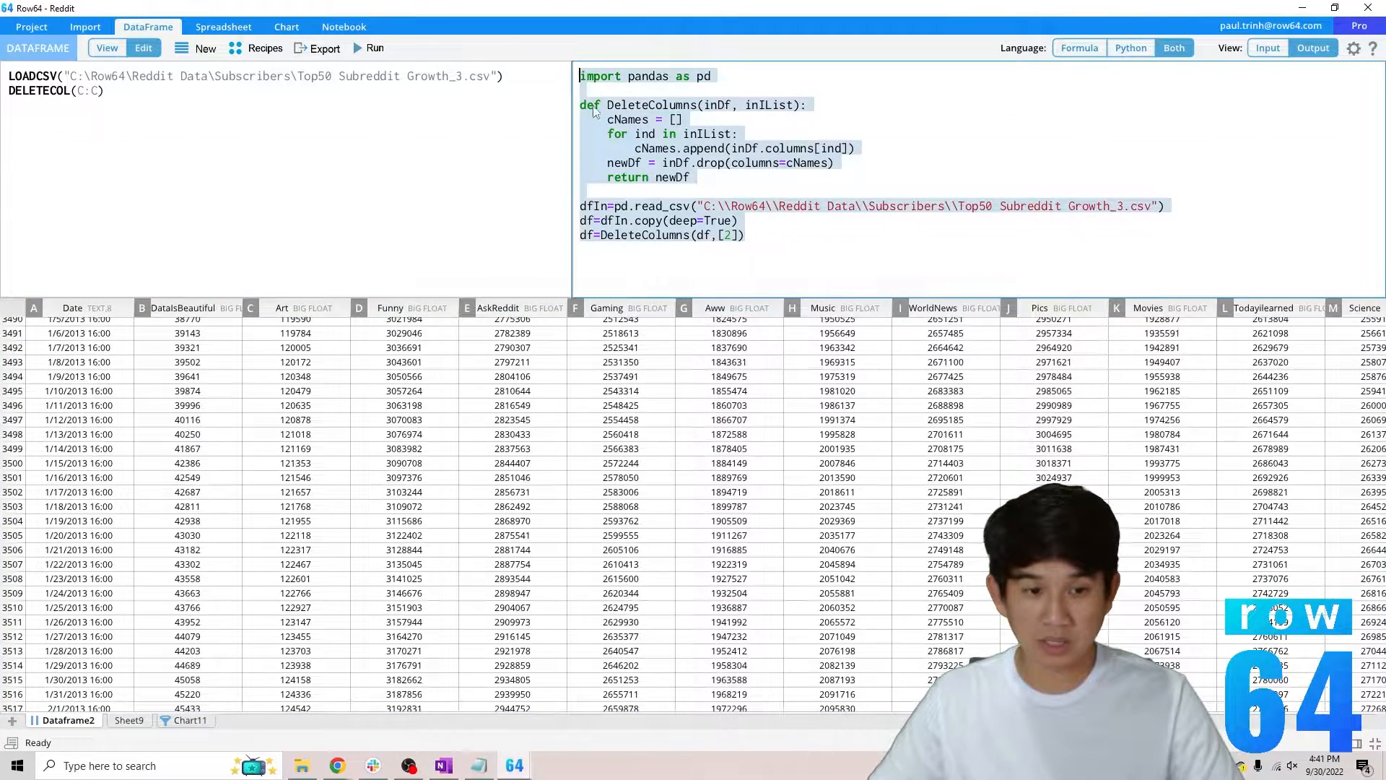
Return to Sheet9 and look through the daily subscriber rows
left_click(130, 720)
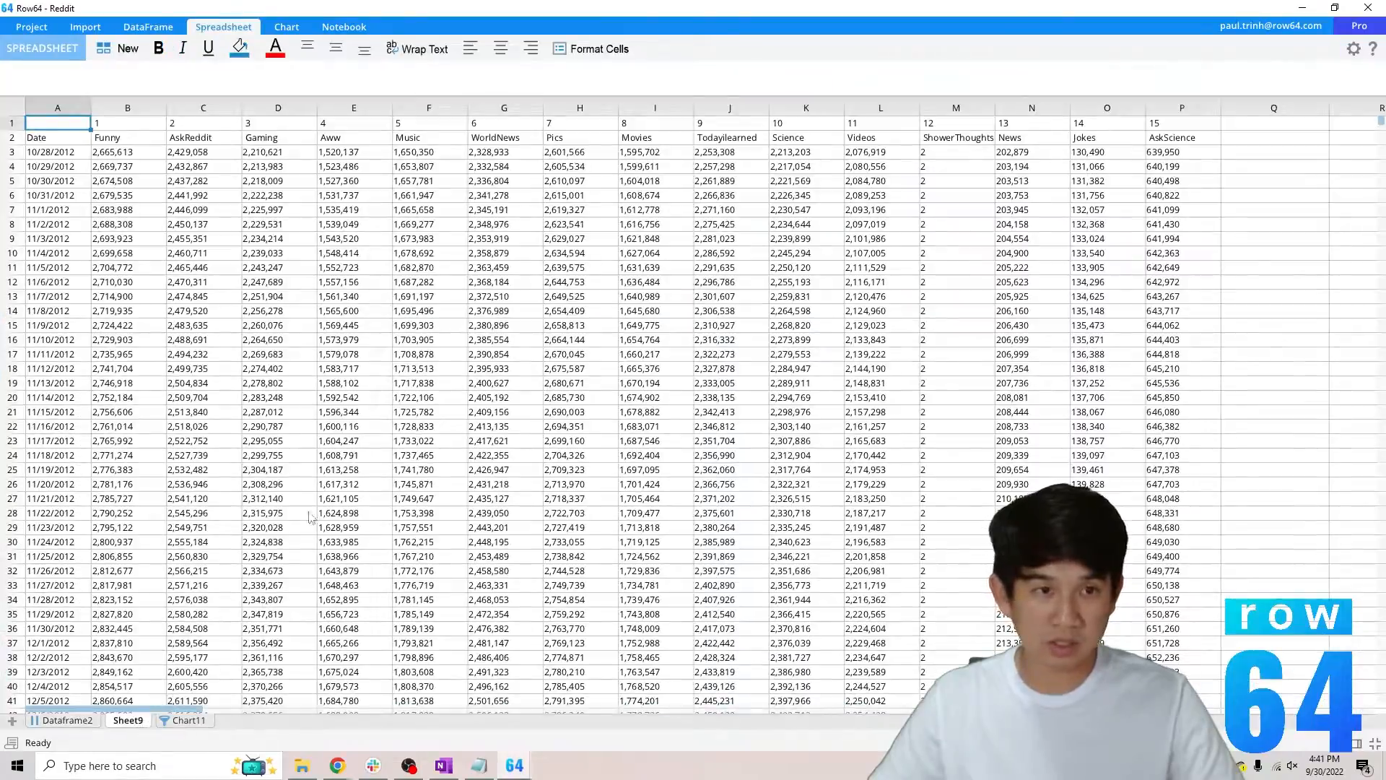
left_click(339, 440)
scroll(282, 356, "down", 20)
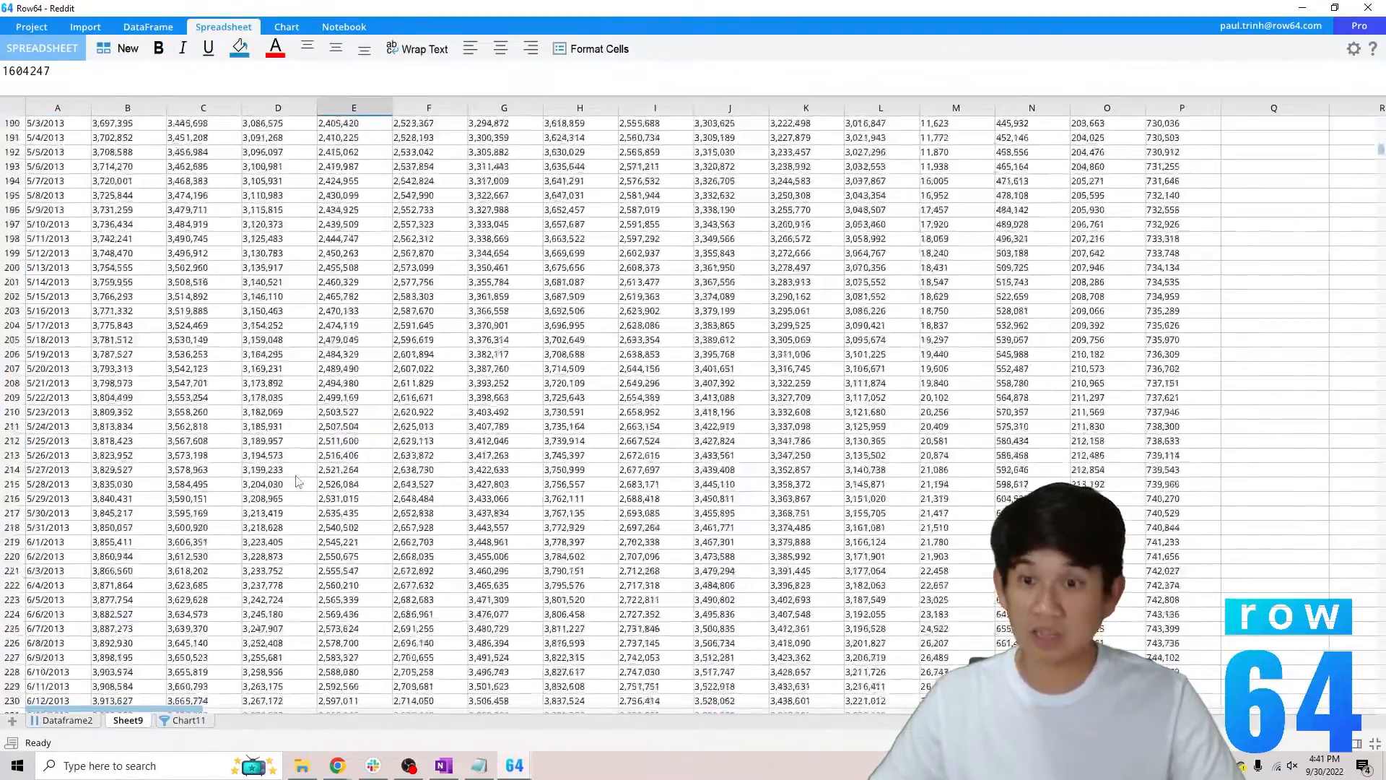
scroll(303, 474, "down", 20)
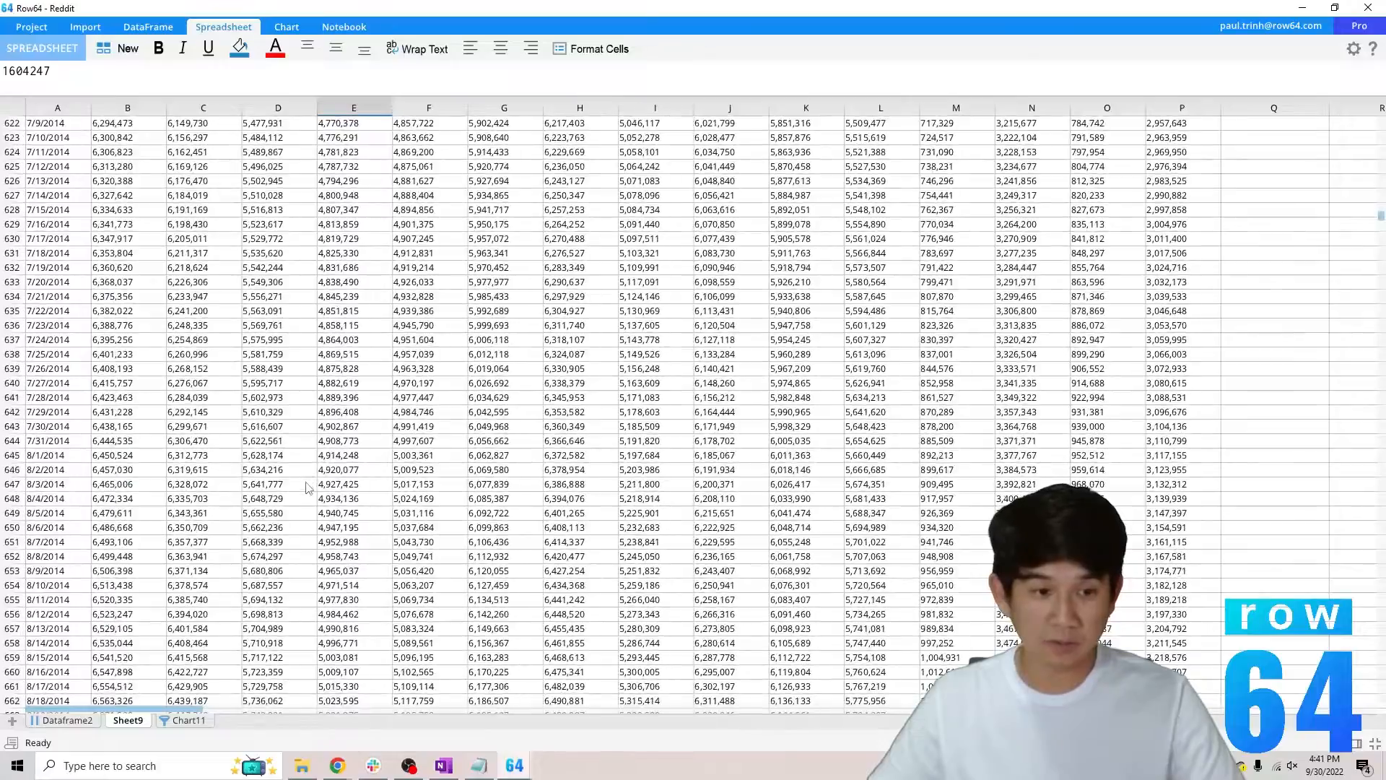
scroll(305, 485, "down", 14)
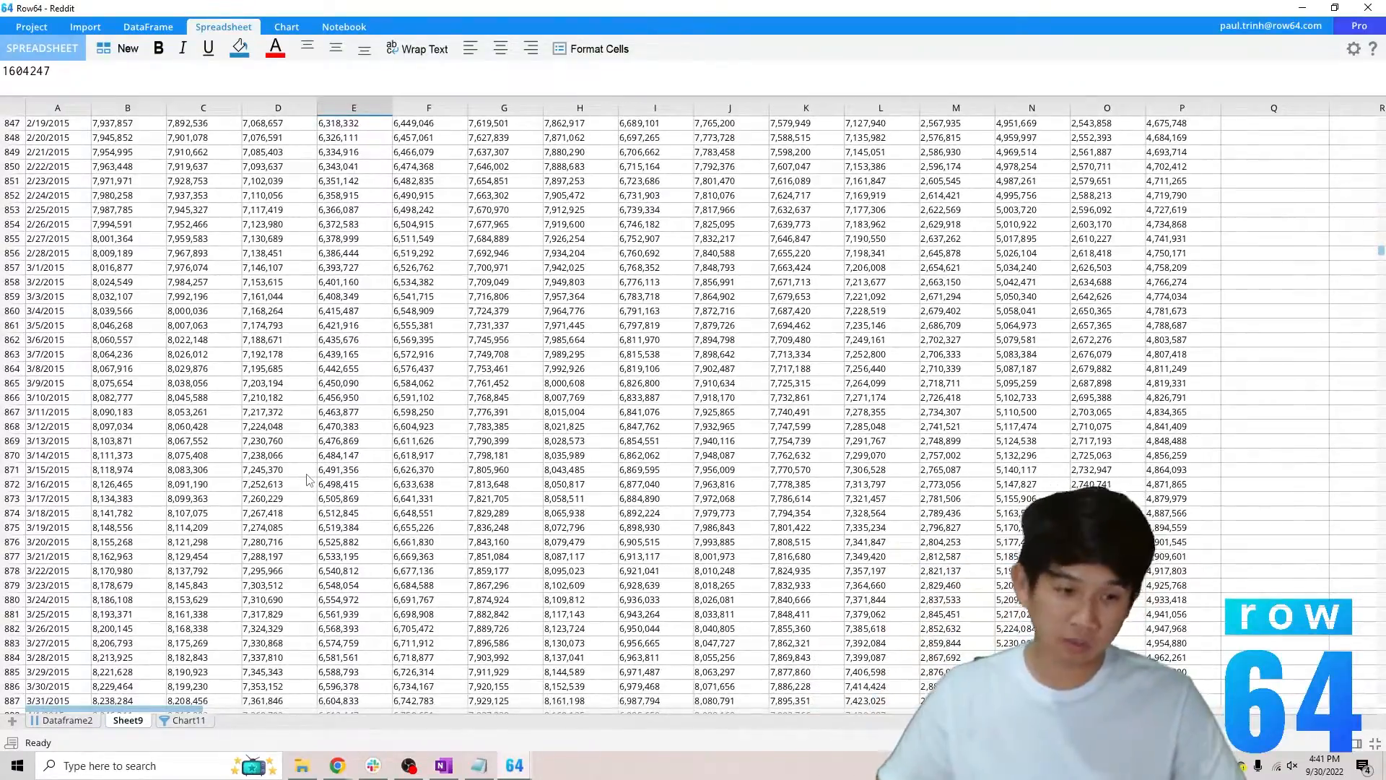
View the finished line chart in Chart11 and check which new chart types are available
left_click(190, 720)
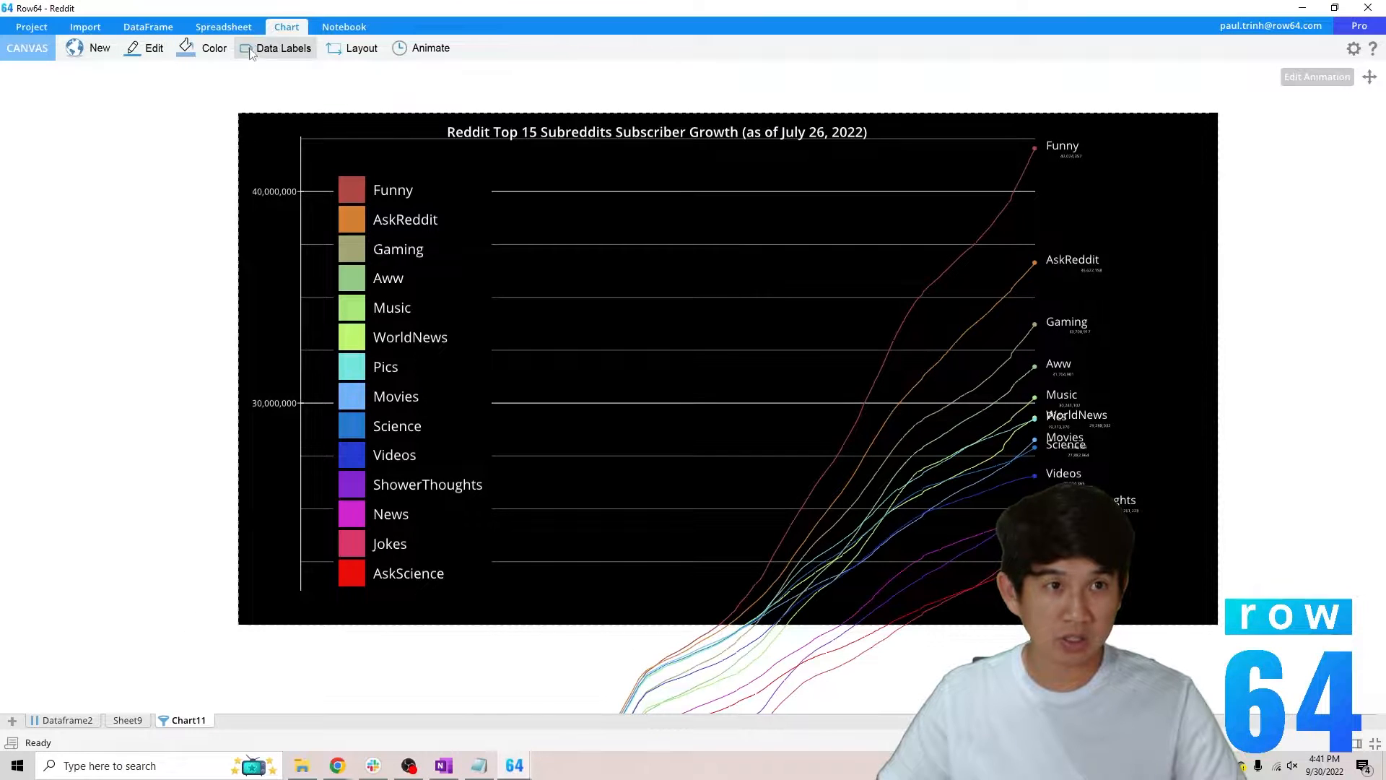
left_click(95, 48)
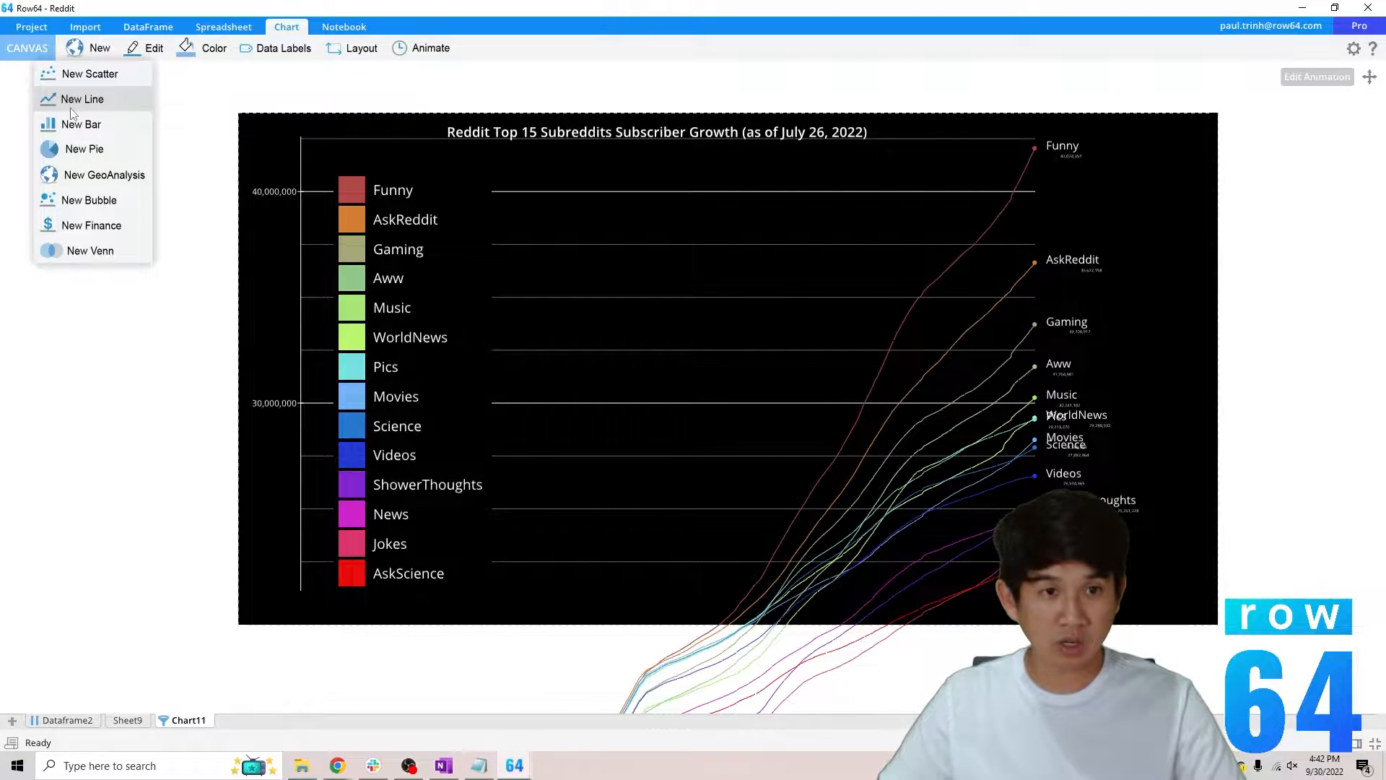
left_click(141, 487)
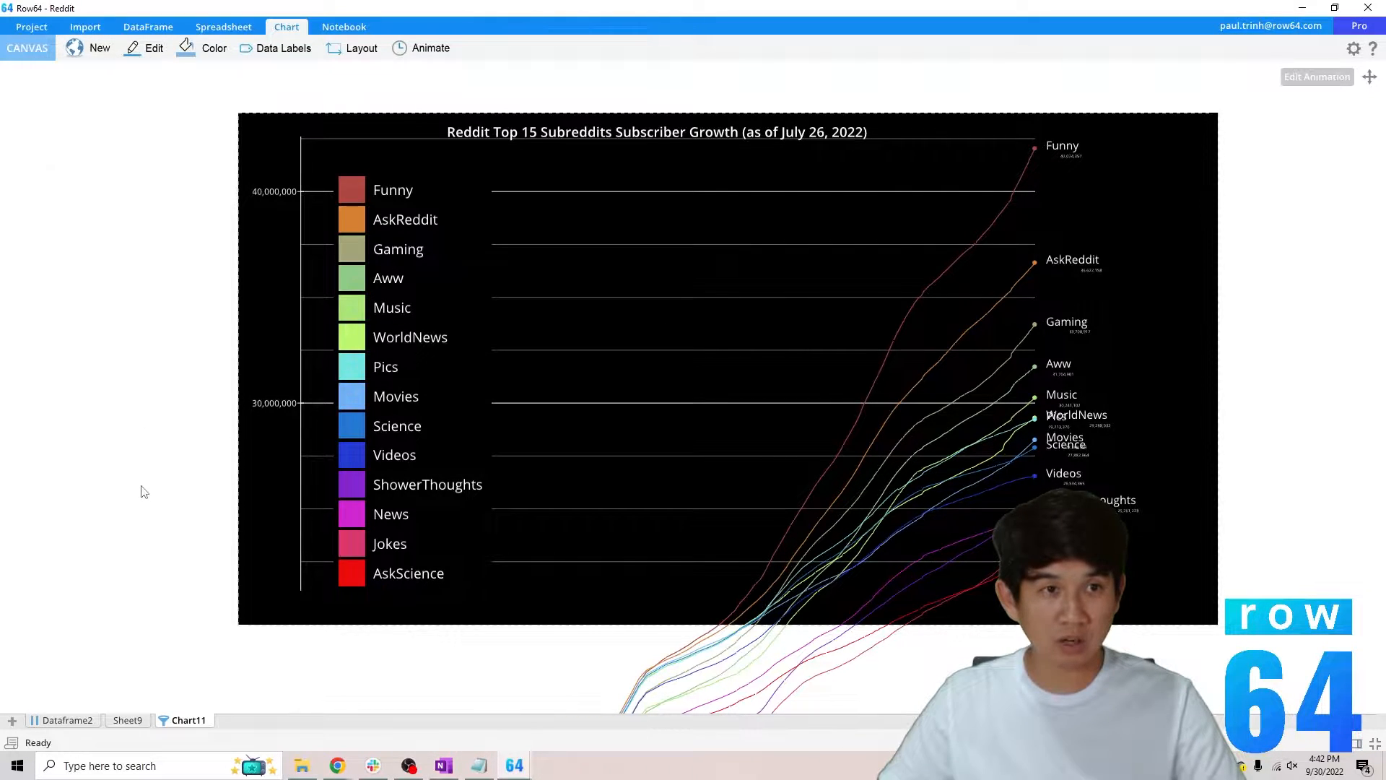
Select all subscriber values in Sheet9, from B3 through column P in row 3561
left_click(128, 720)
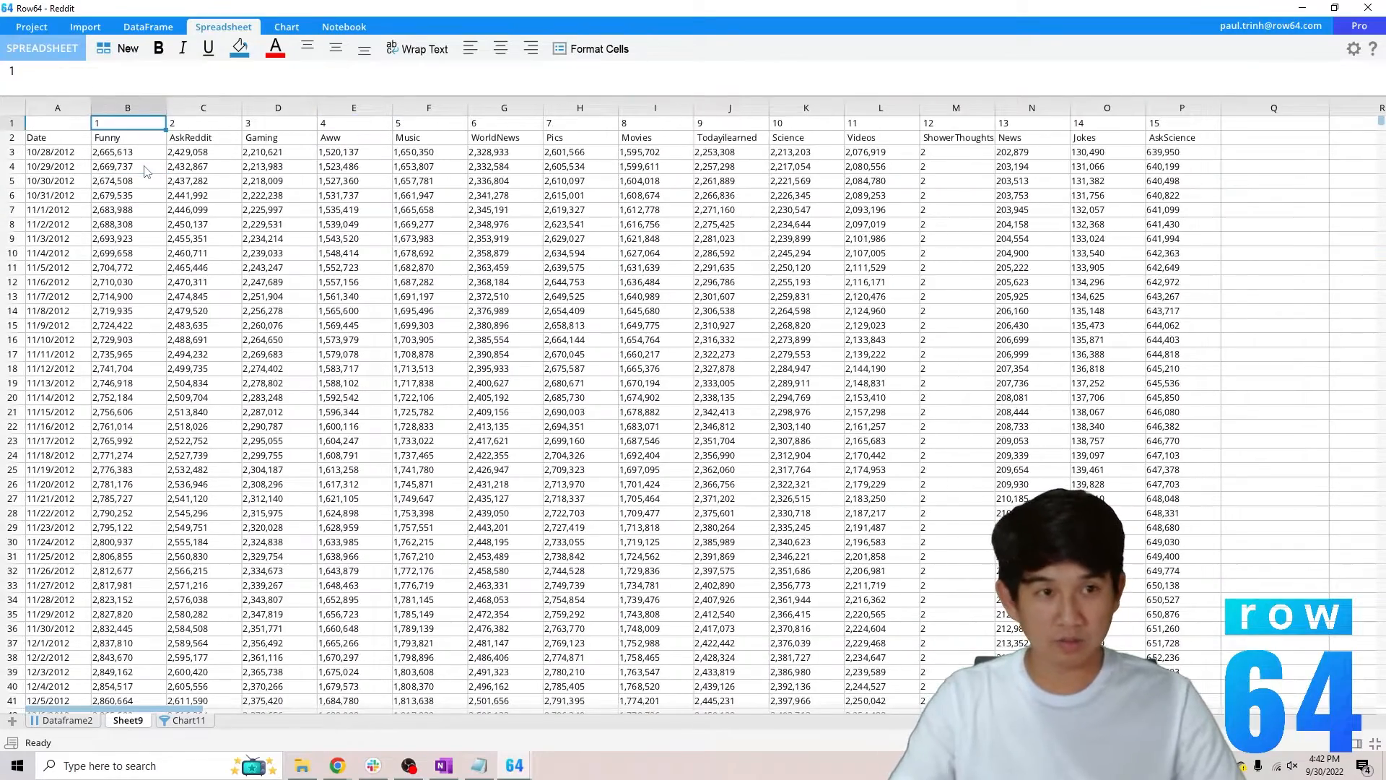
key("Down")
key("Down")
key("ctrl+shift+Down")
key("ctrl+shift+Right")
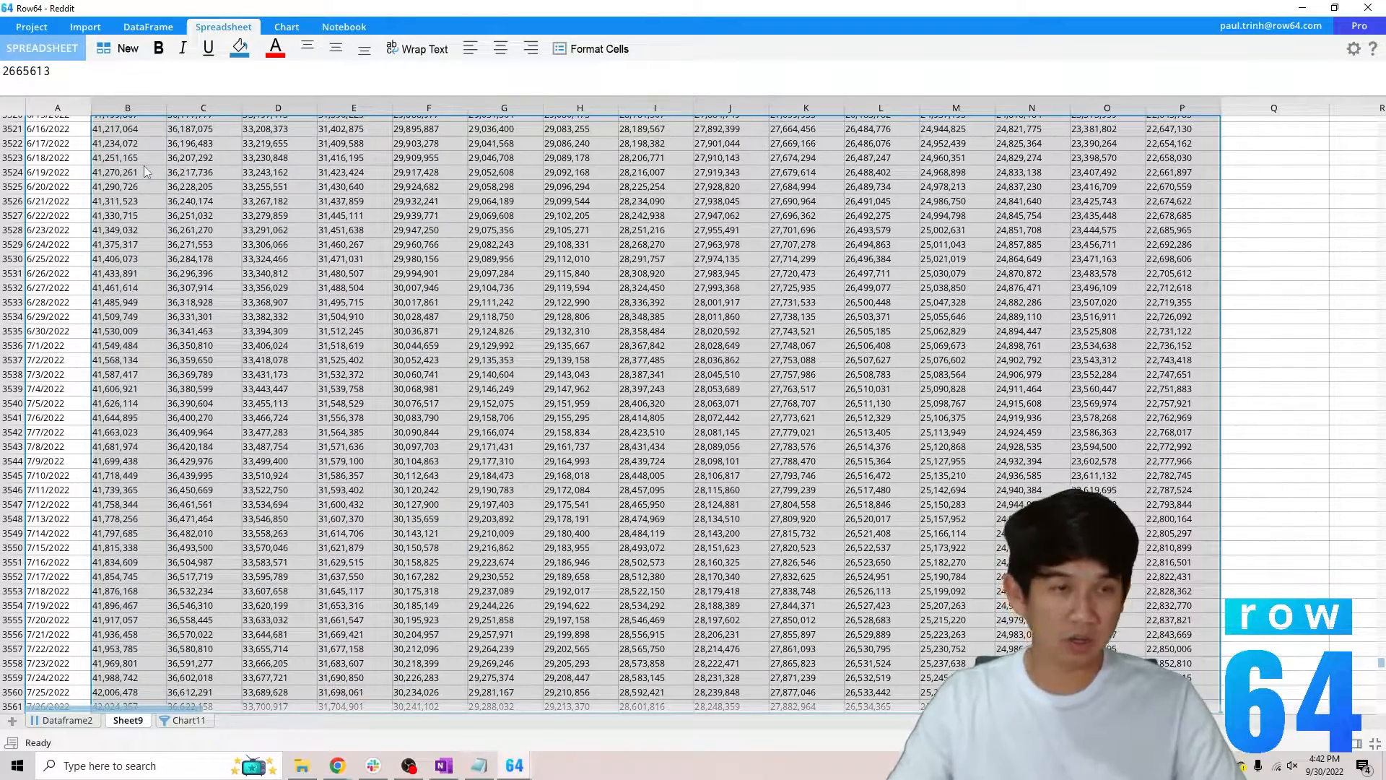
Start a new line chart from the selected data and check the value ranges of its first two series
left_click(275, 29)
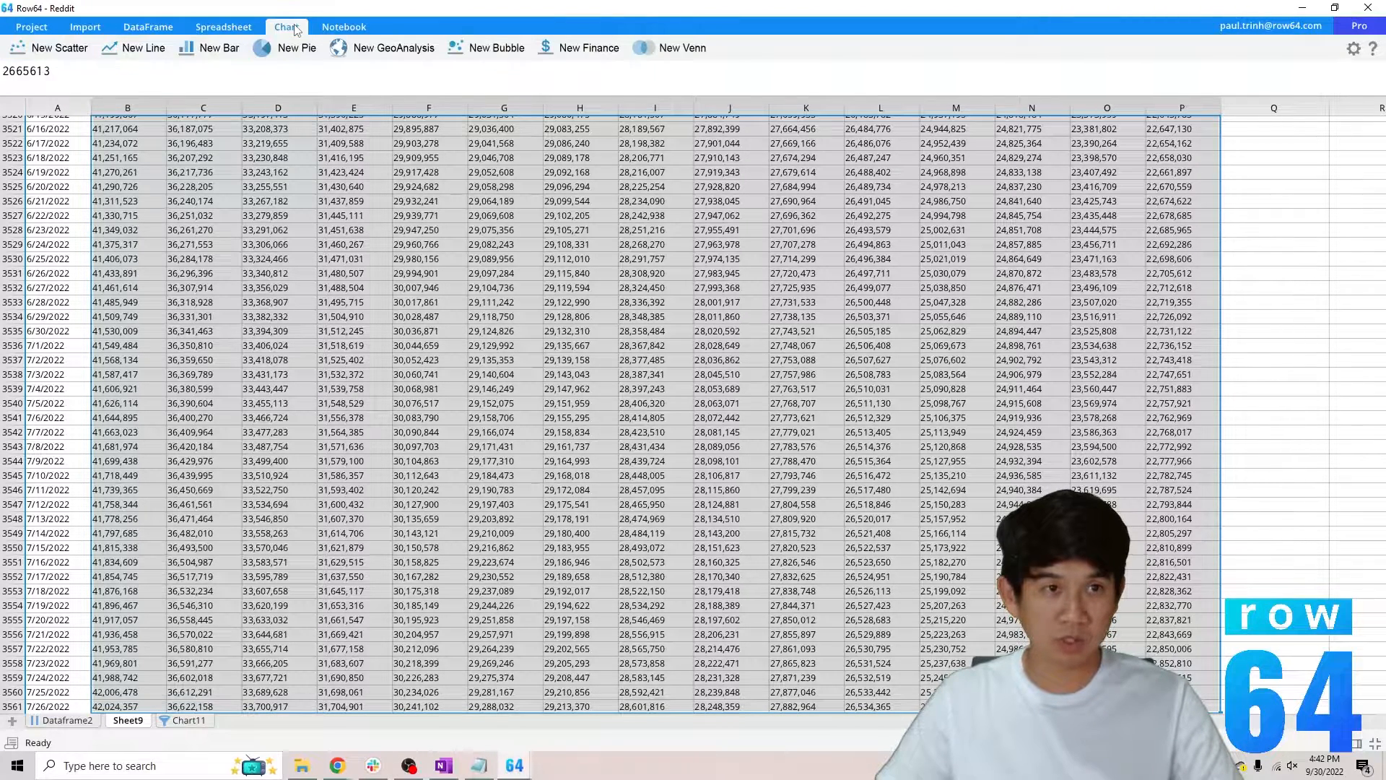
left_click(134, 51)
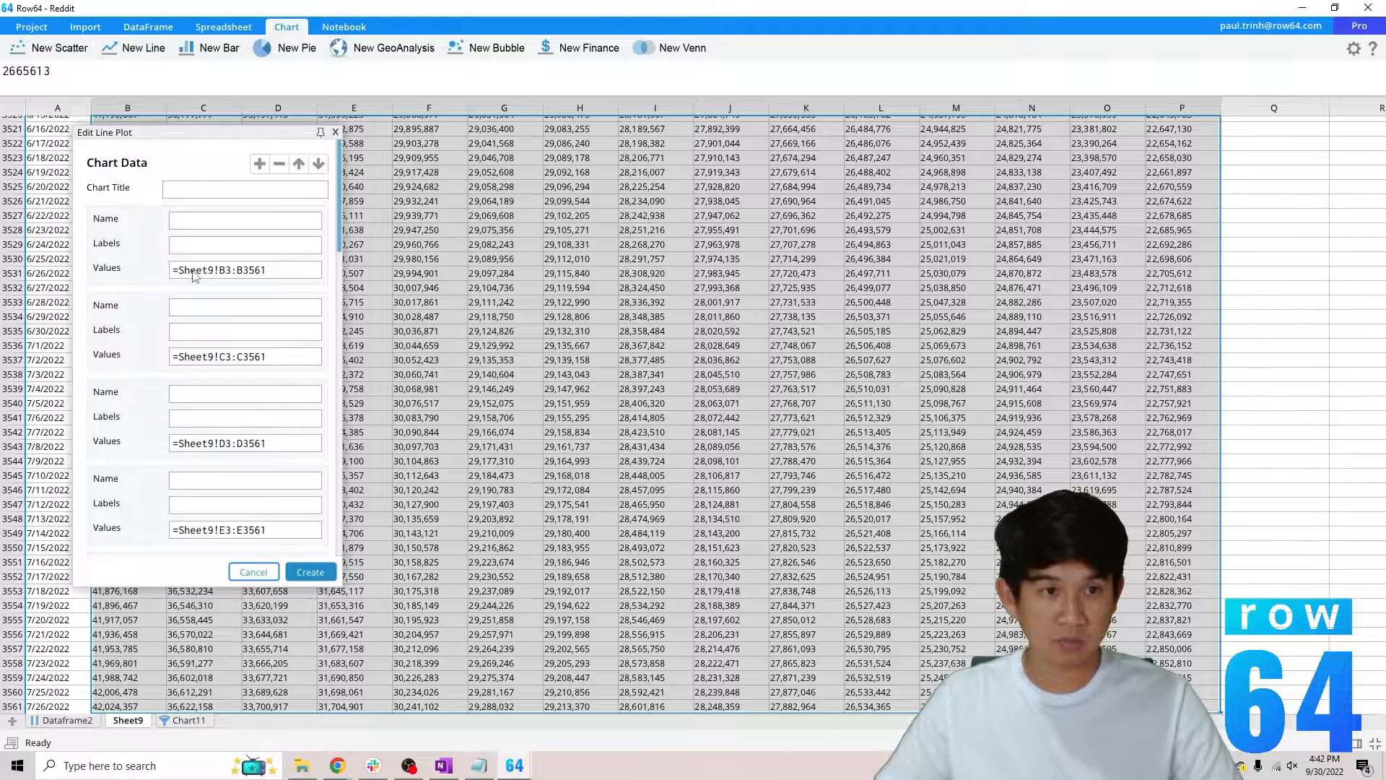
left_click(271, 270)
left_click(293, 355)
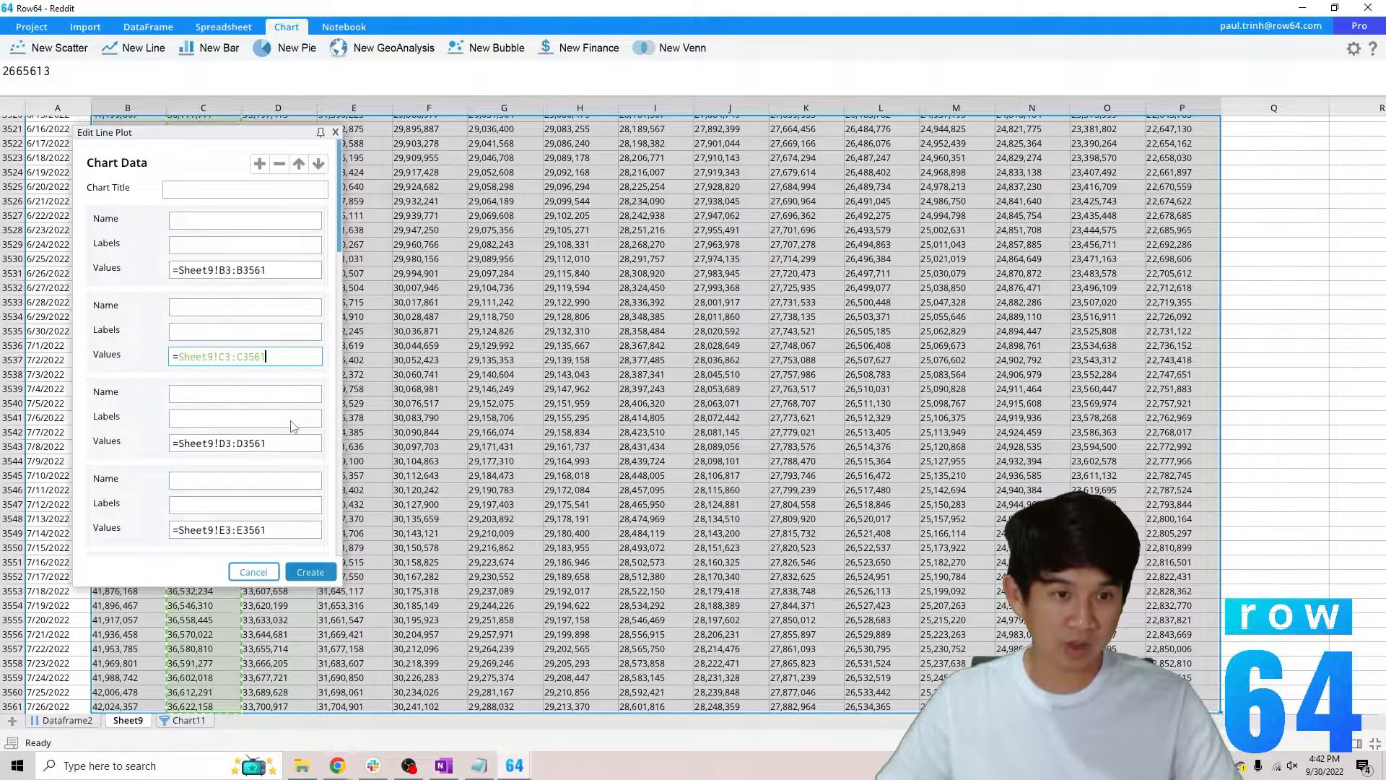
Check the value ranges of the third and fourth series, and cancel the new line chart
left_click(289, 445)
left_click(287, 533)
scroll(229, 325, "down", 10)
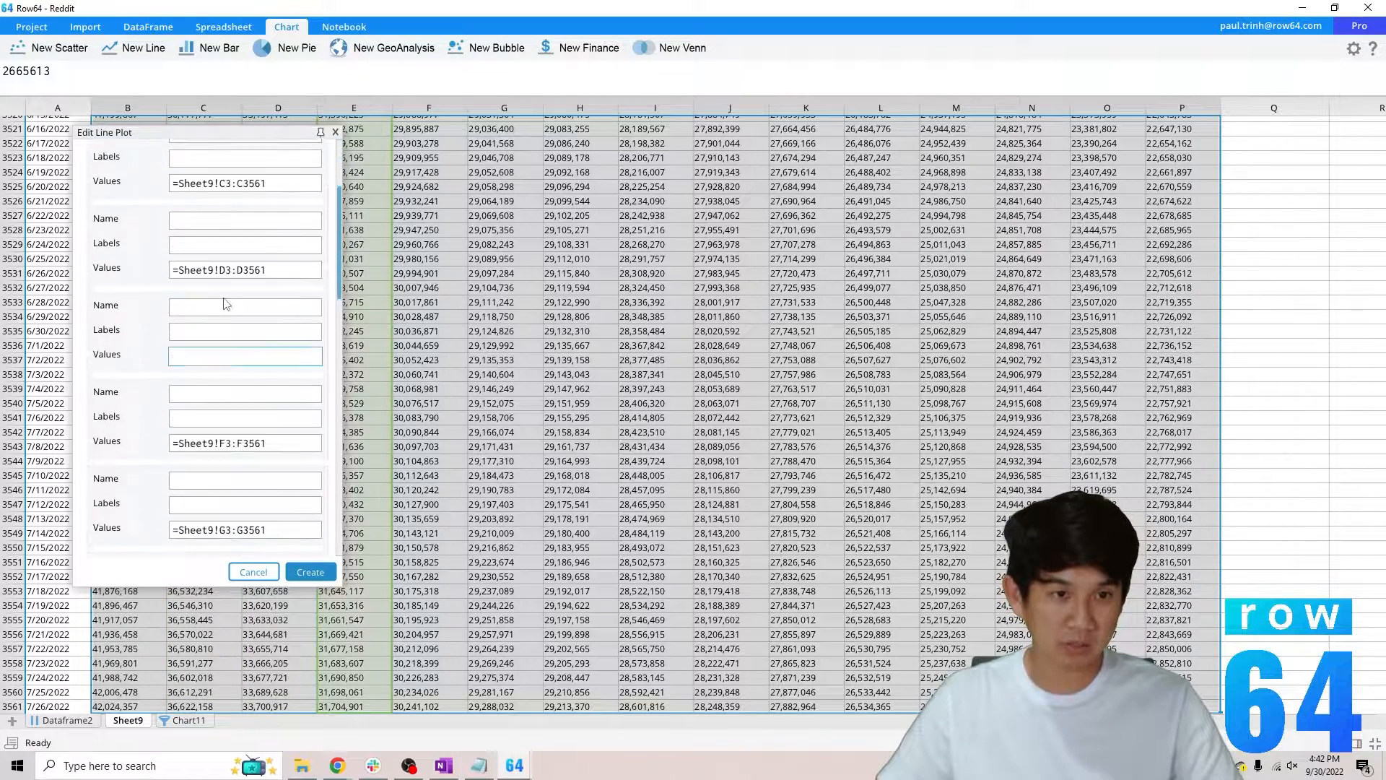
left_click(262, 575)
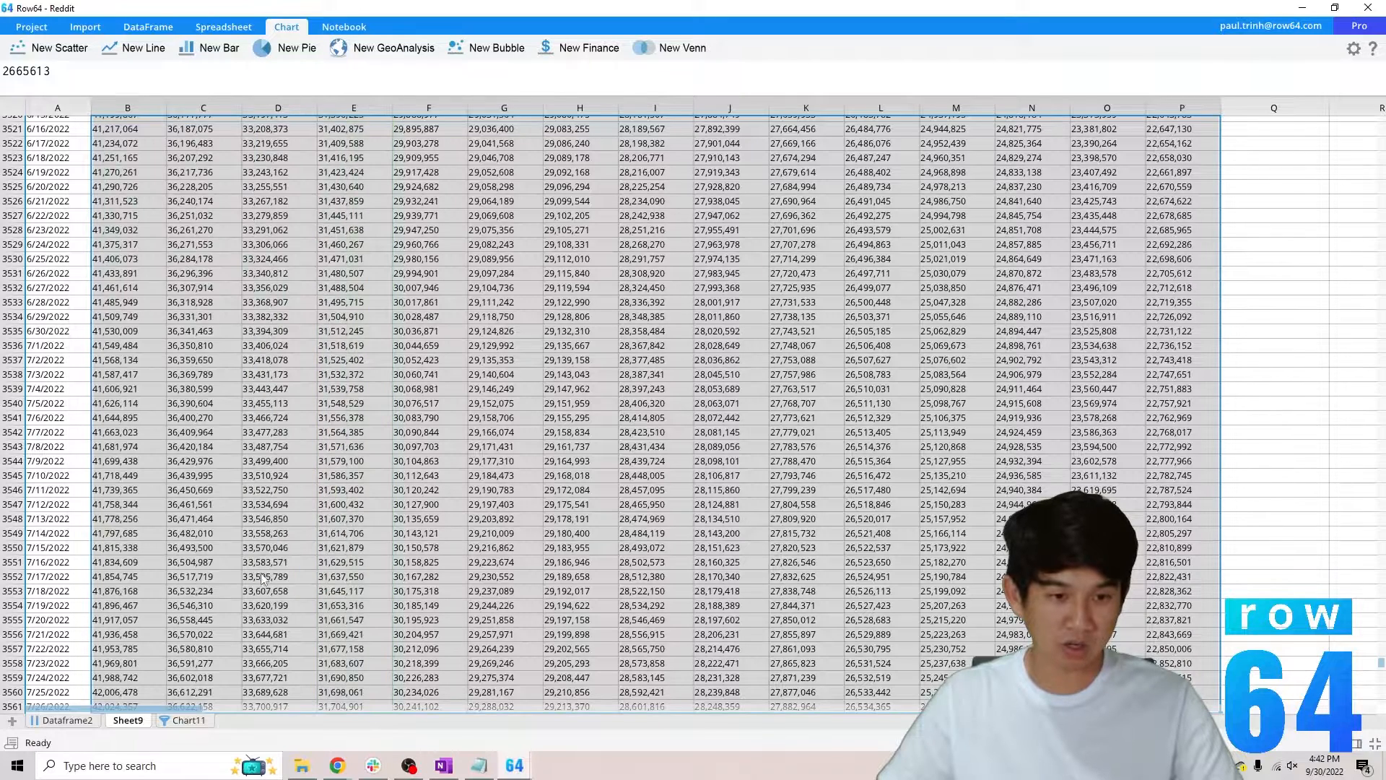
Open the line plot settings of Chart11 and check the available animation styles without changing Dynamic Reveal
left_click(208, 724)
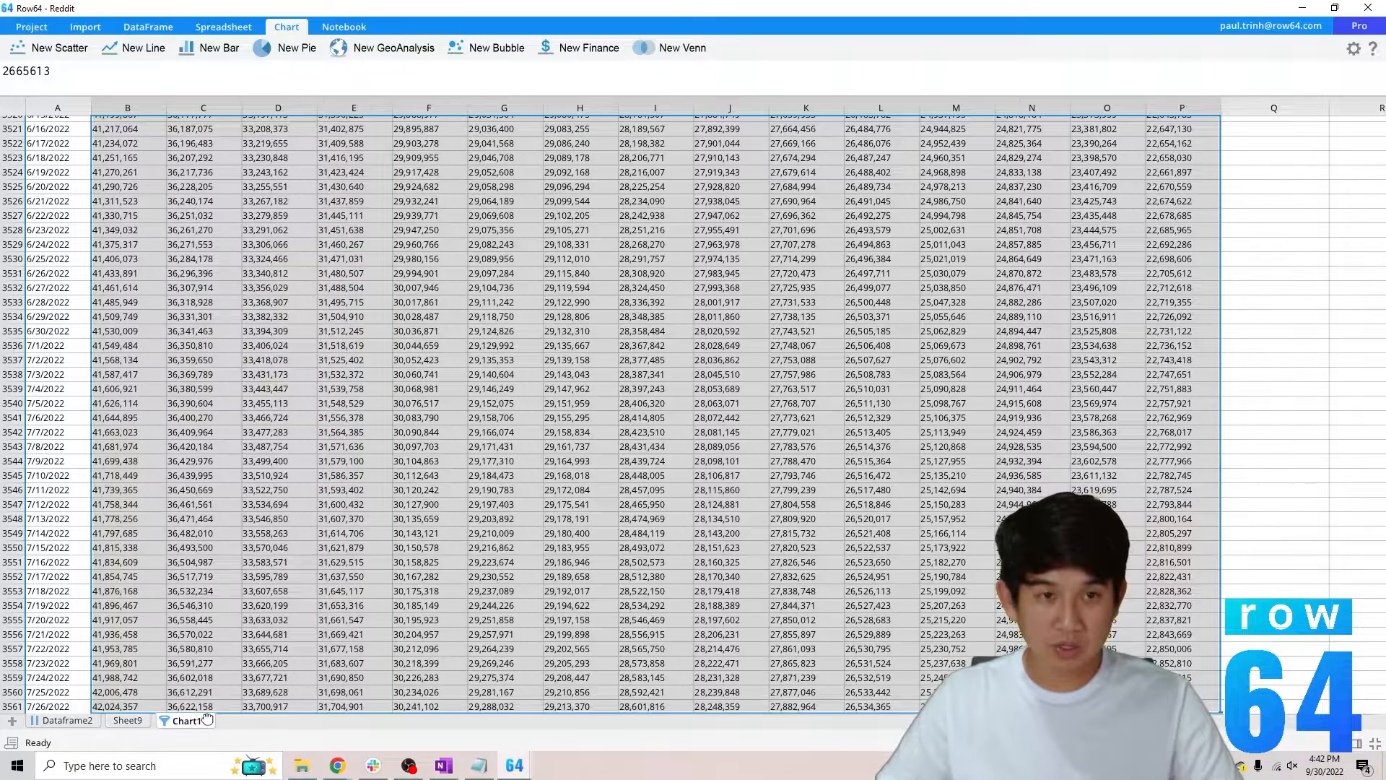
left_click(138, 50)
scroll(192, 375, "down", 15)
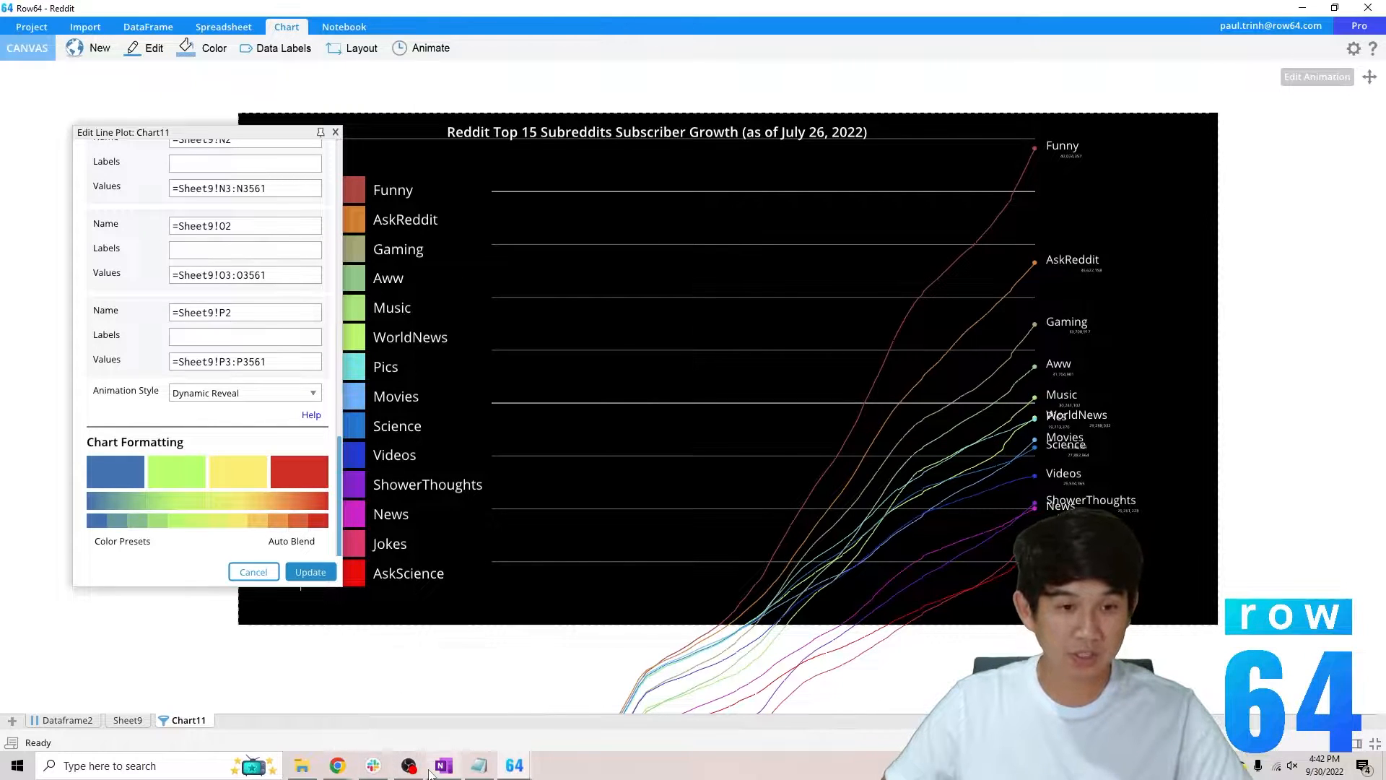
left_click(238, 395)
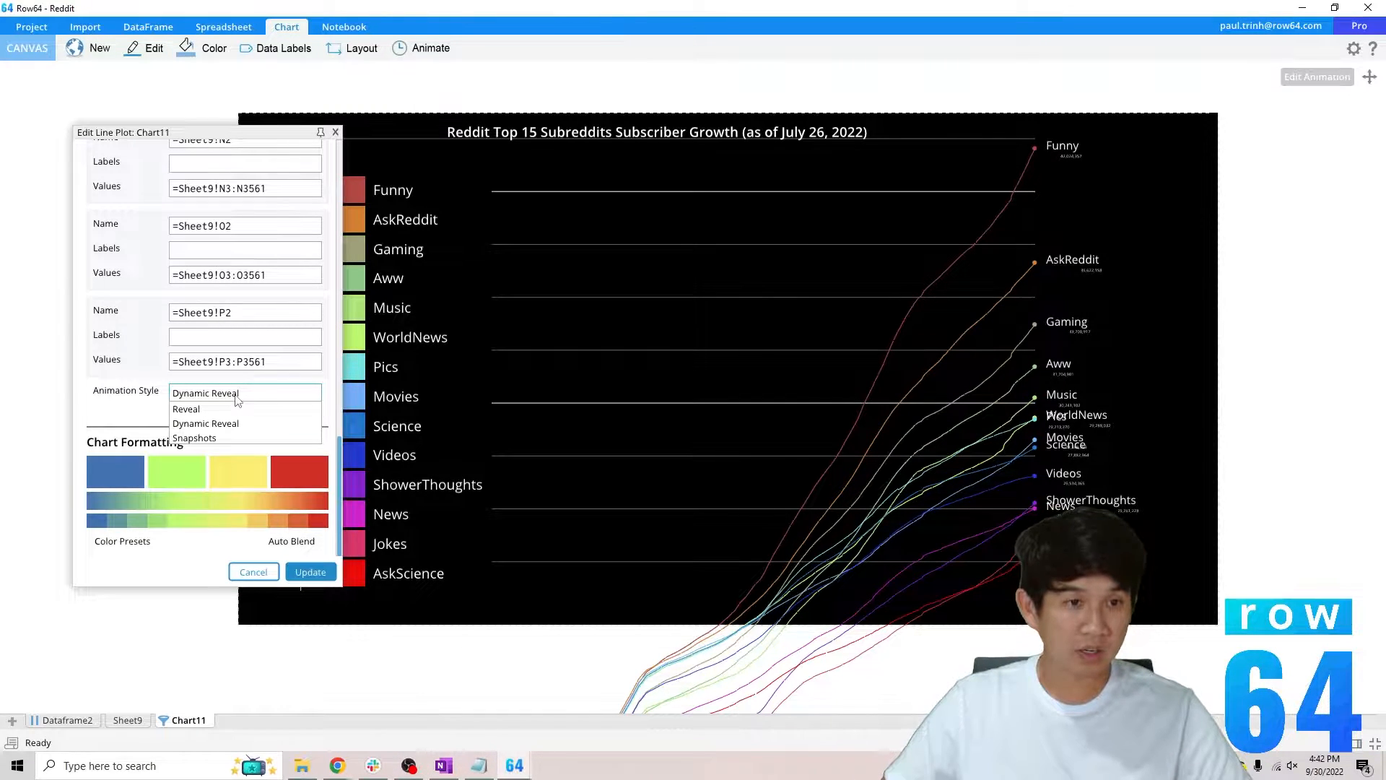
left_click(139, 399)
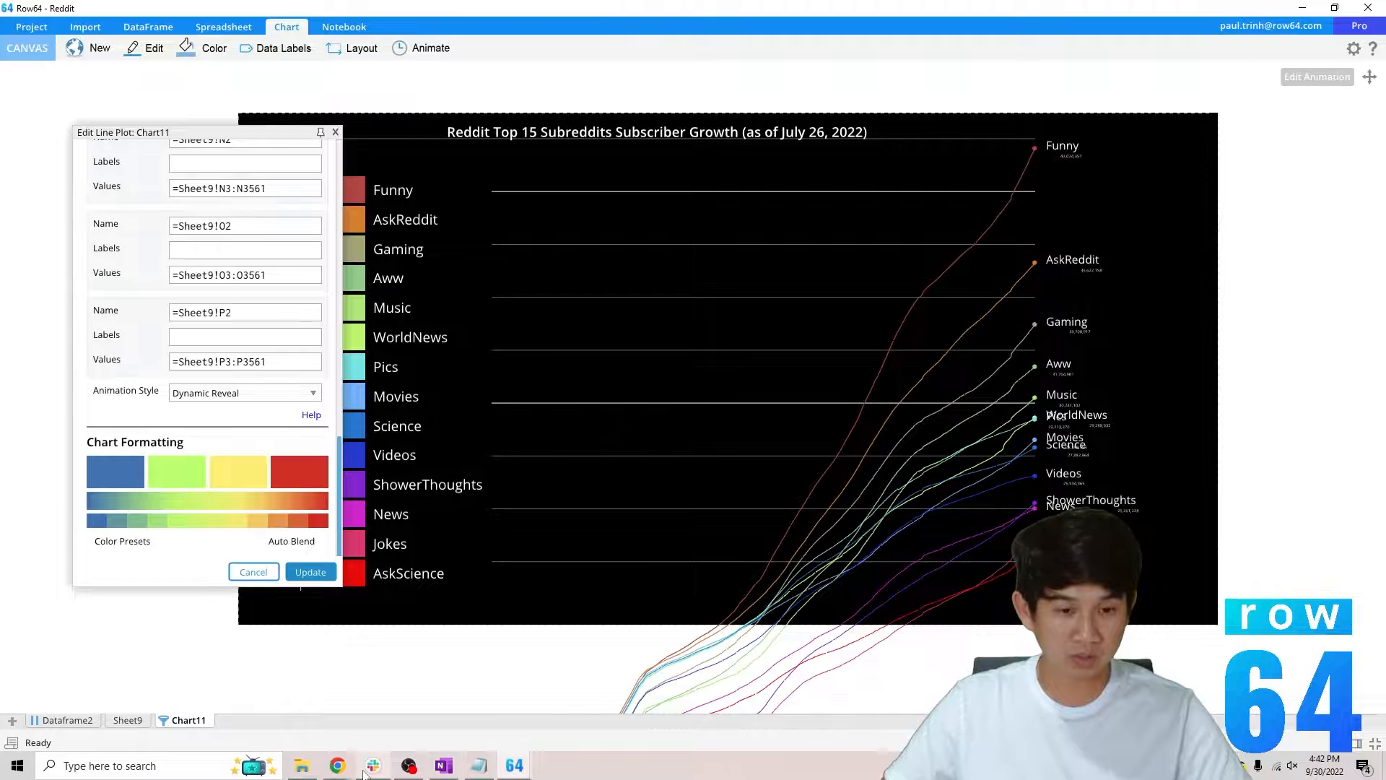
Switch to the Row64 DataViz page in Chrome and play the Real vs. Normal Disposable Income sample video
mouse_move(337, 765)
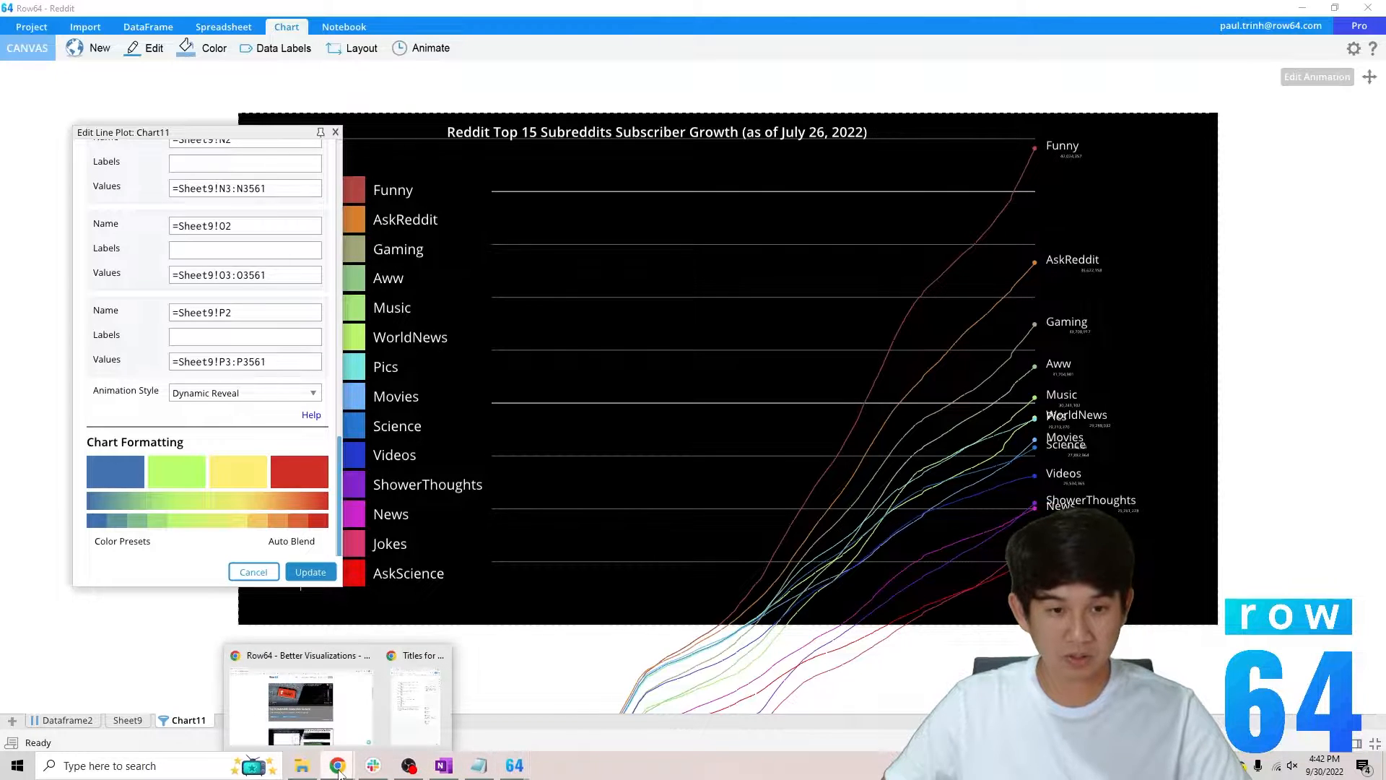
left_click(315, 744)
scroll(433, 587, "down", 15)
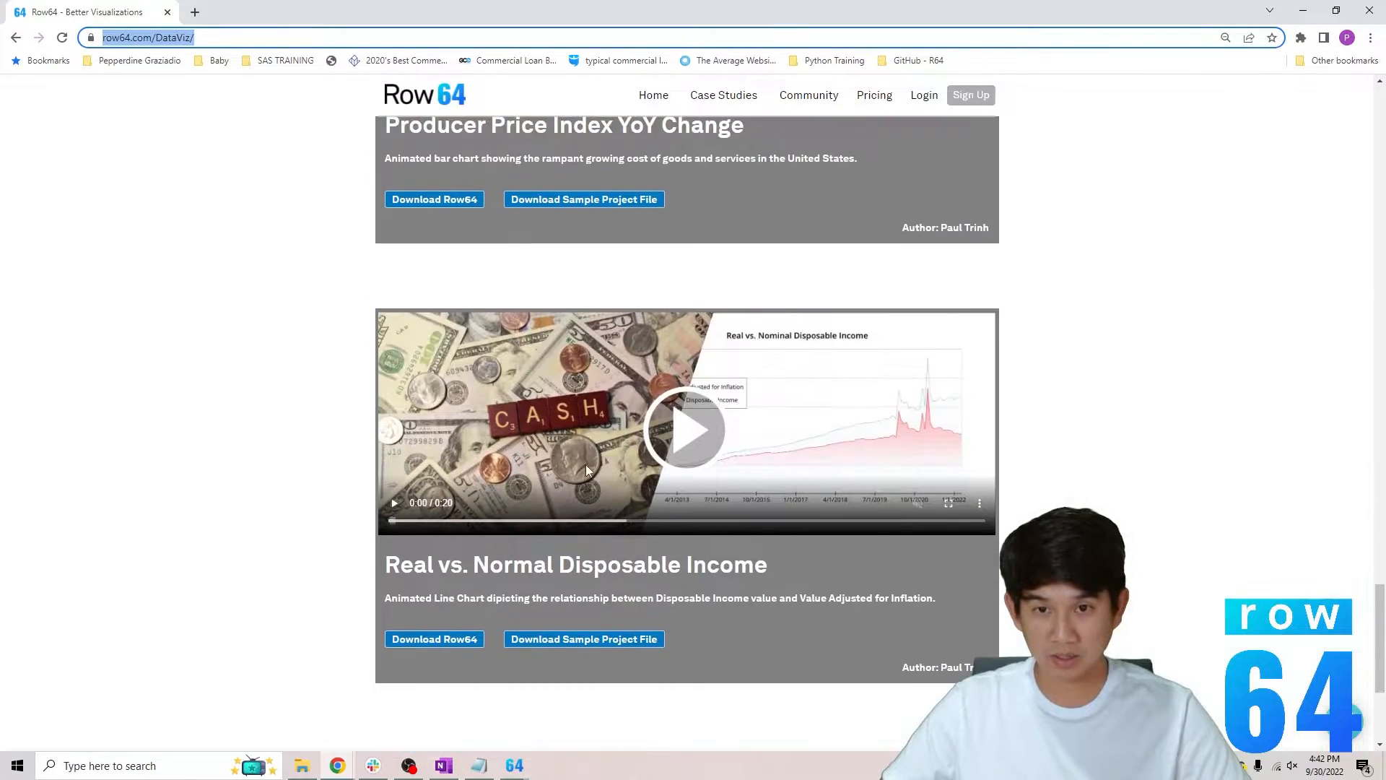
left_click(586, 469)
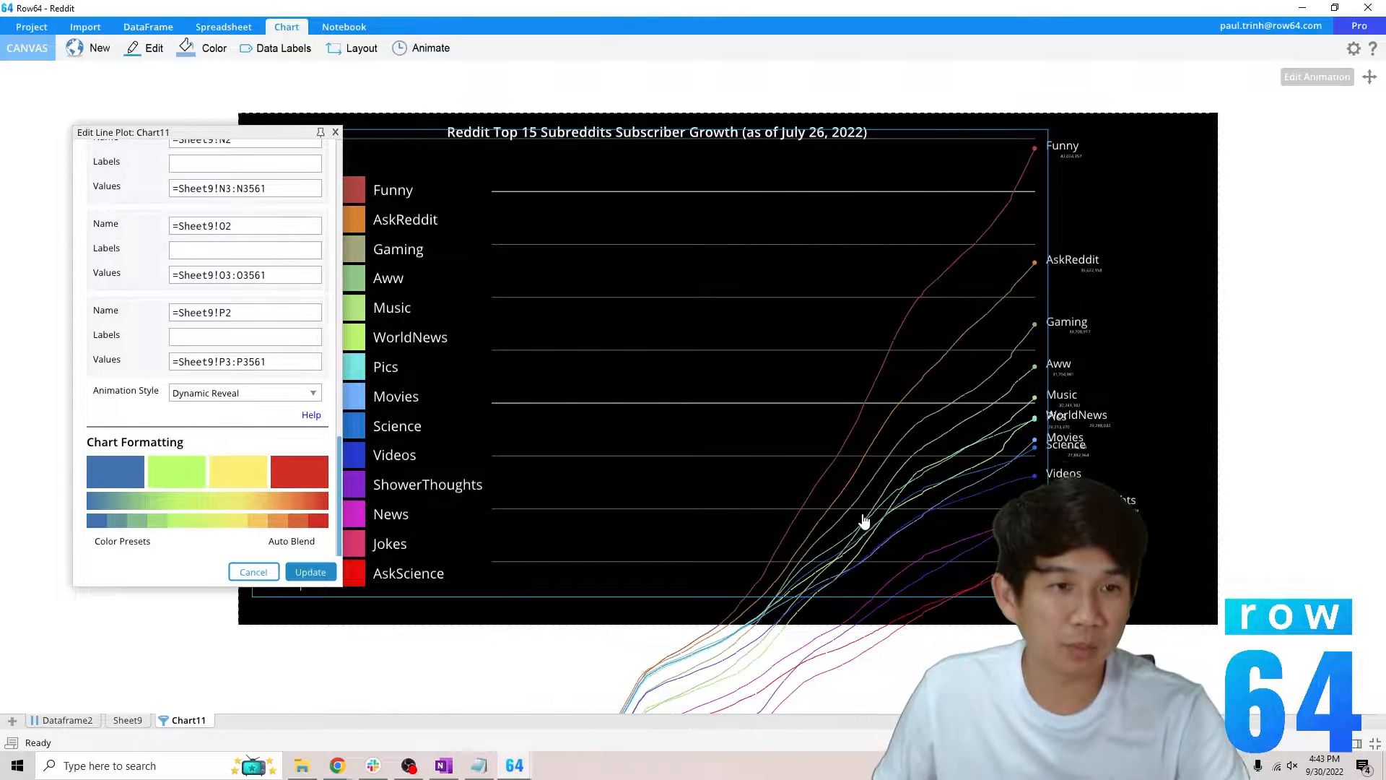
Review the name, label and value references of Chart11's series and close the line plot settings
scroll(195, 318, "up", 15)
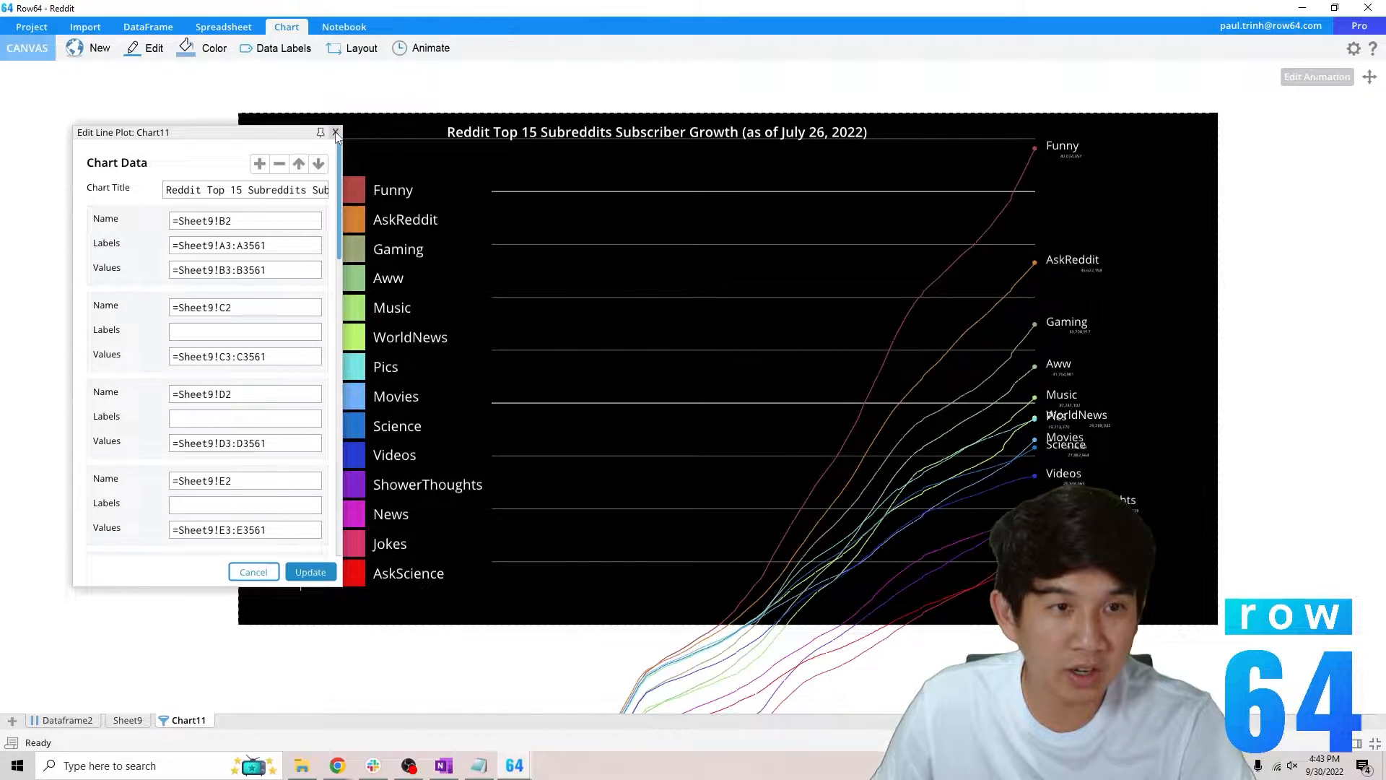
scroll(296, 176, "down", 10)
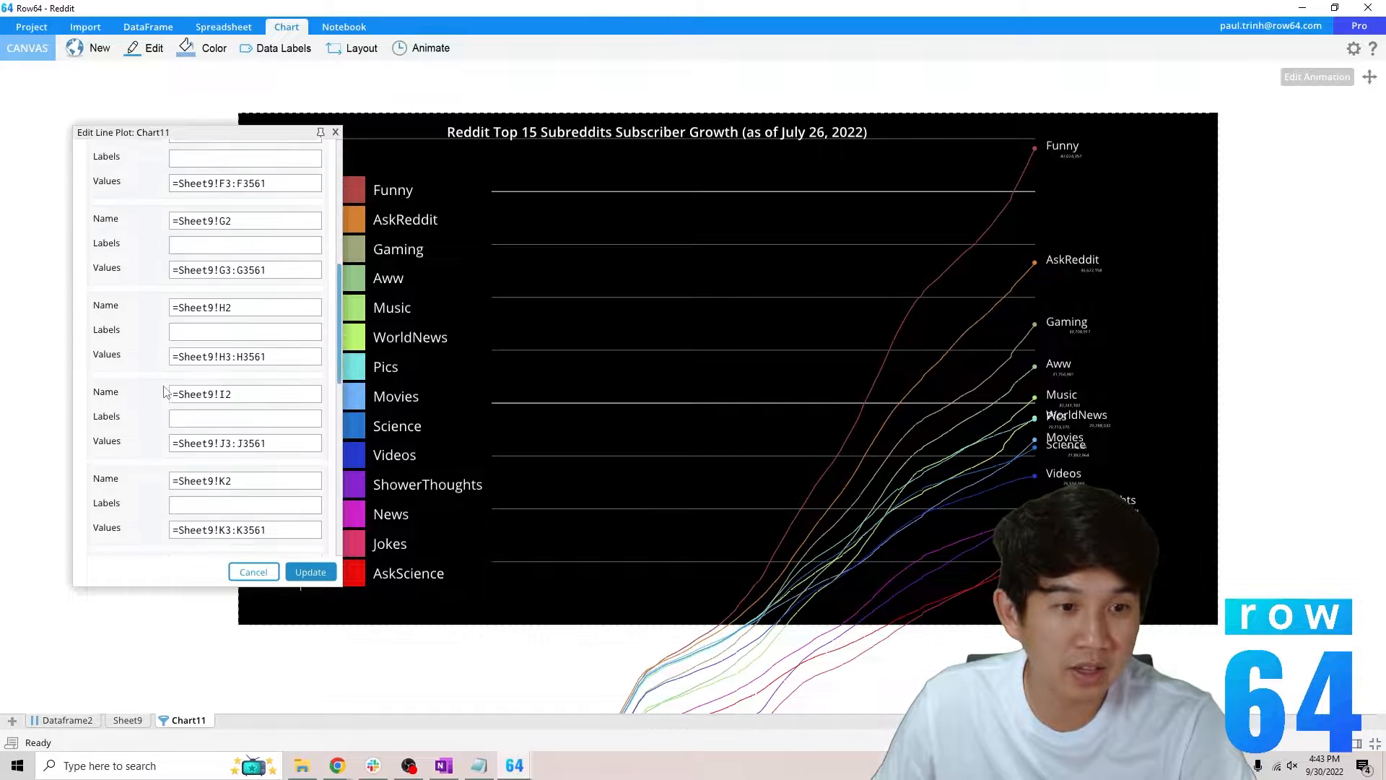
left_click(335, 133)
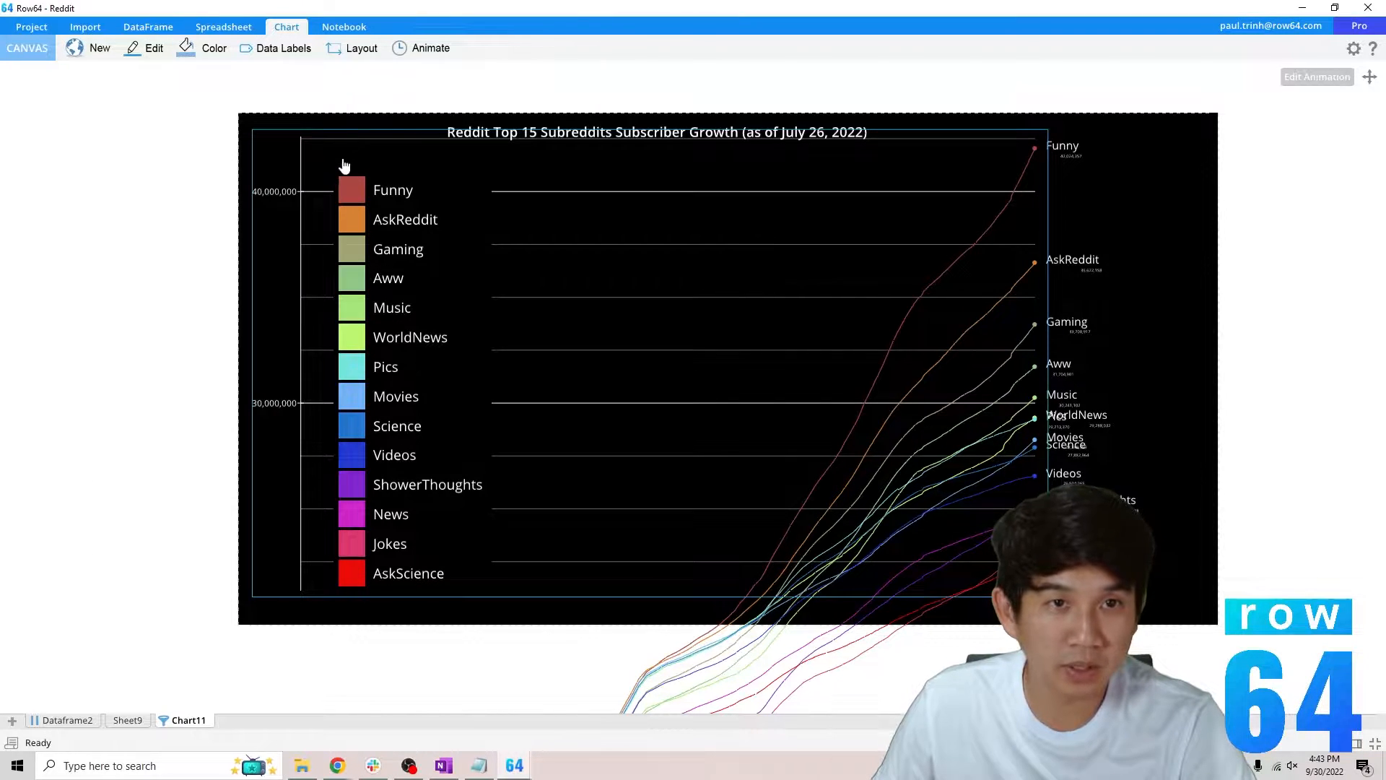
Open the line plot's data label settings and examine the Chart Area options, including the background
left_click(281, 48)
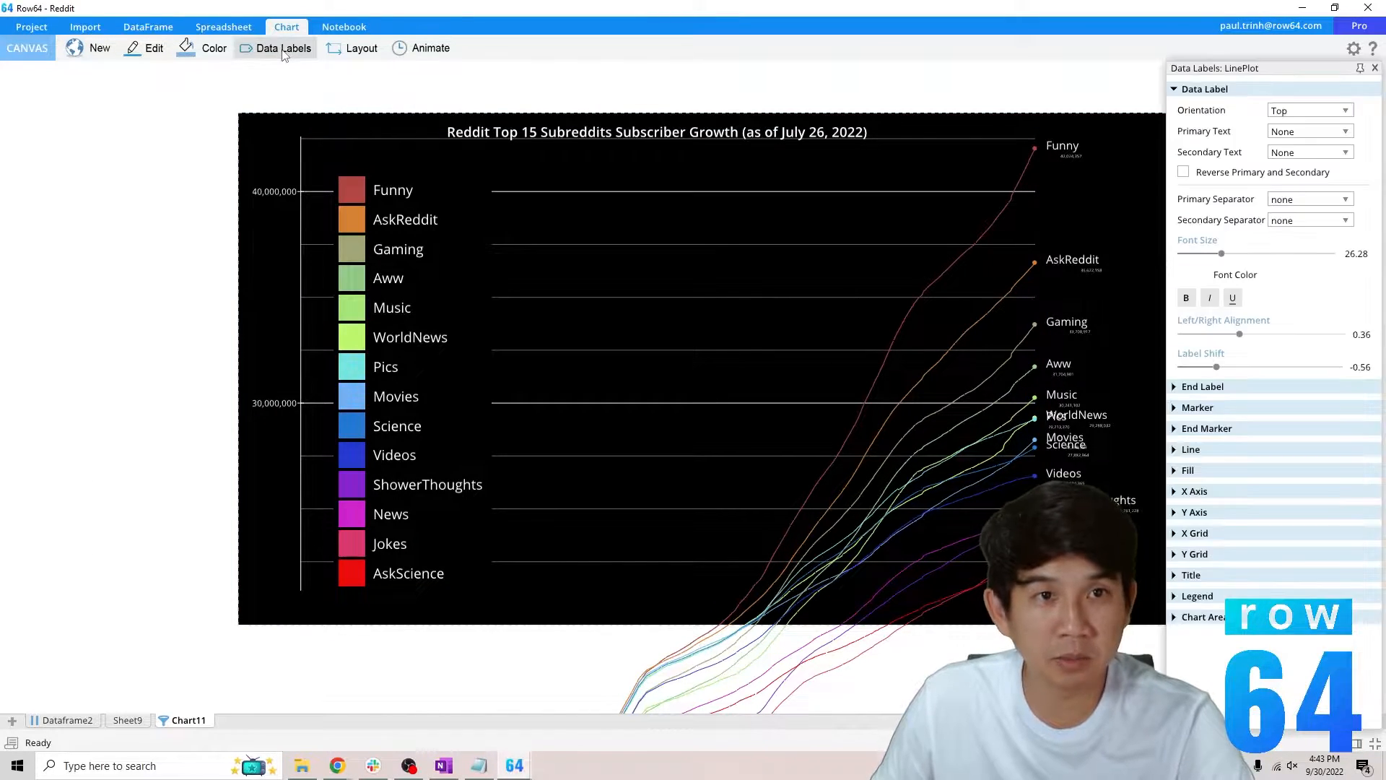
left_click(1179, 620)
scroll(1225, 563, "down", 1)
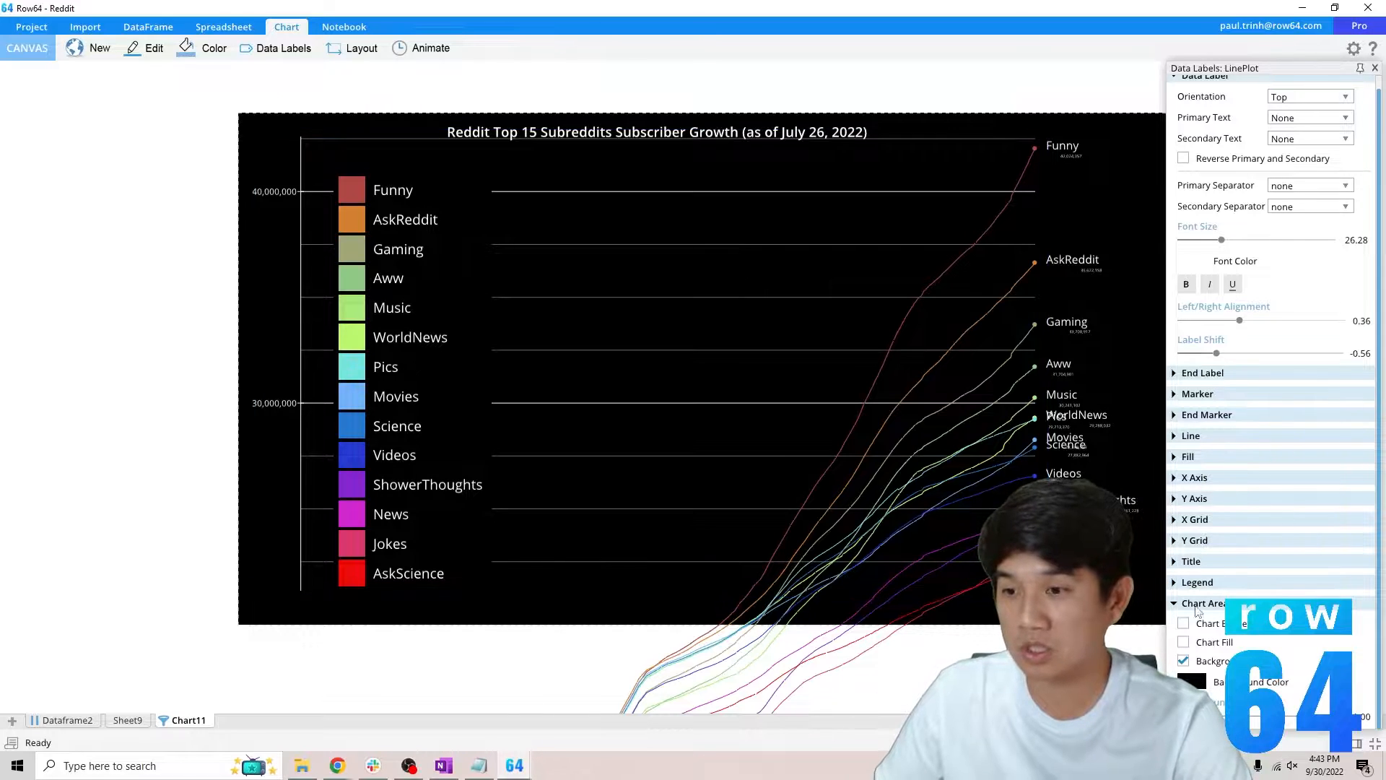
left_click(1175, 603)
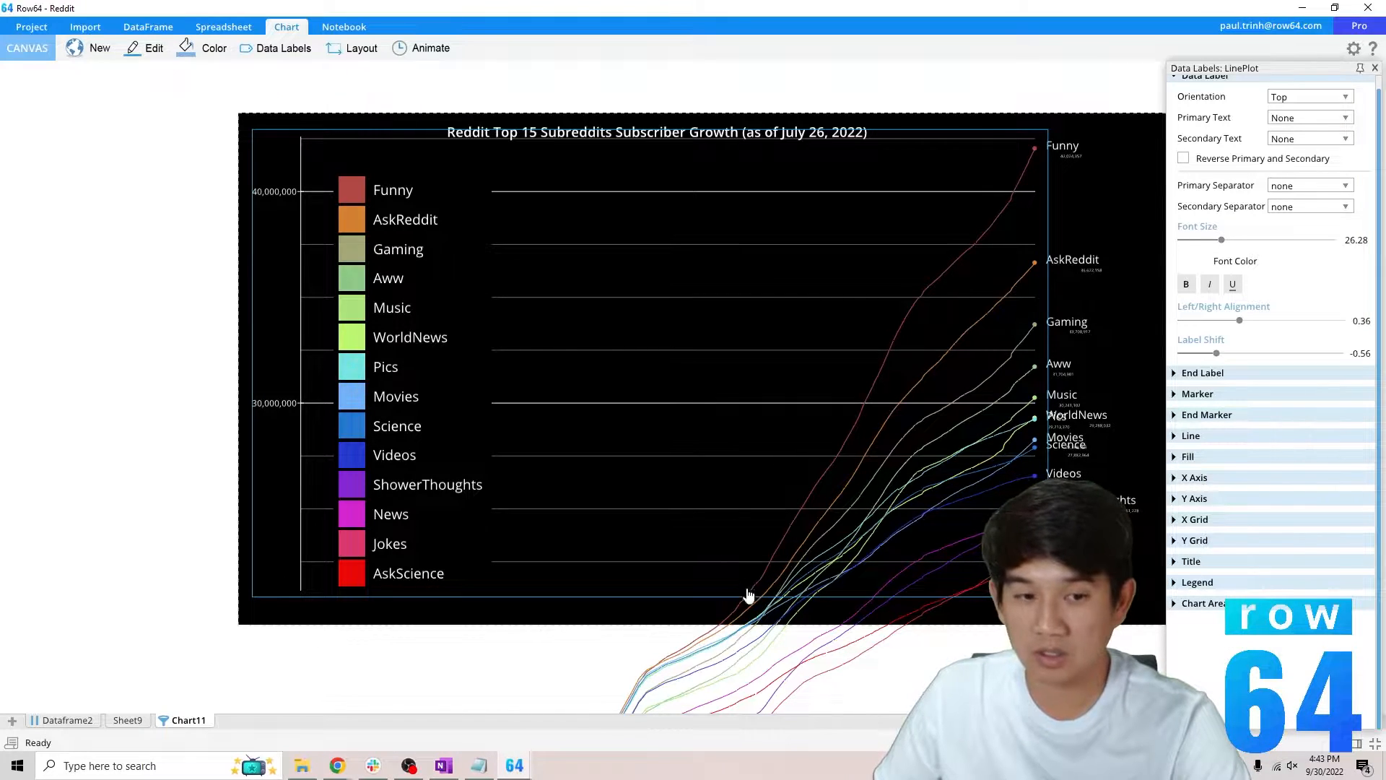
Show the animation timeline, enlarge it and set the chart to the animation start at 00:00
left_click(431, 49)
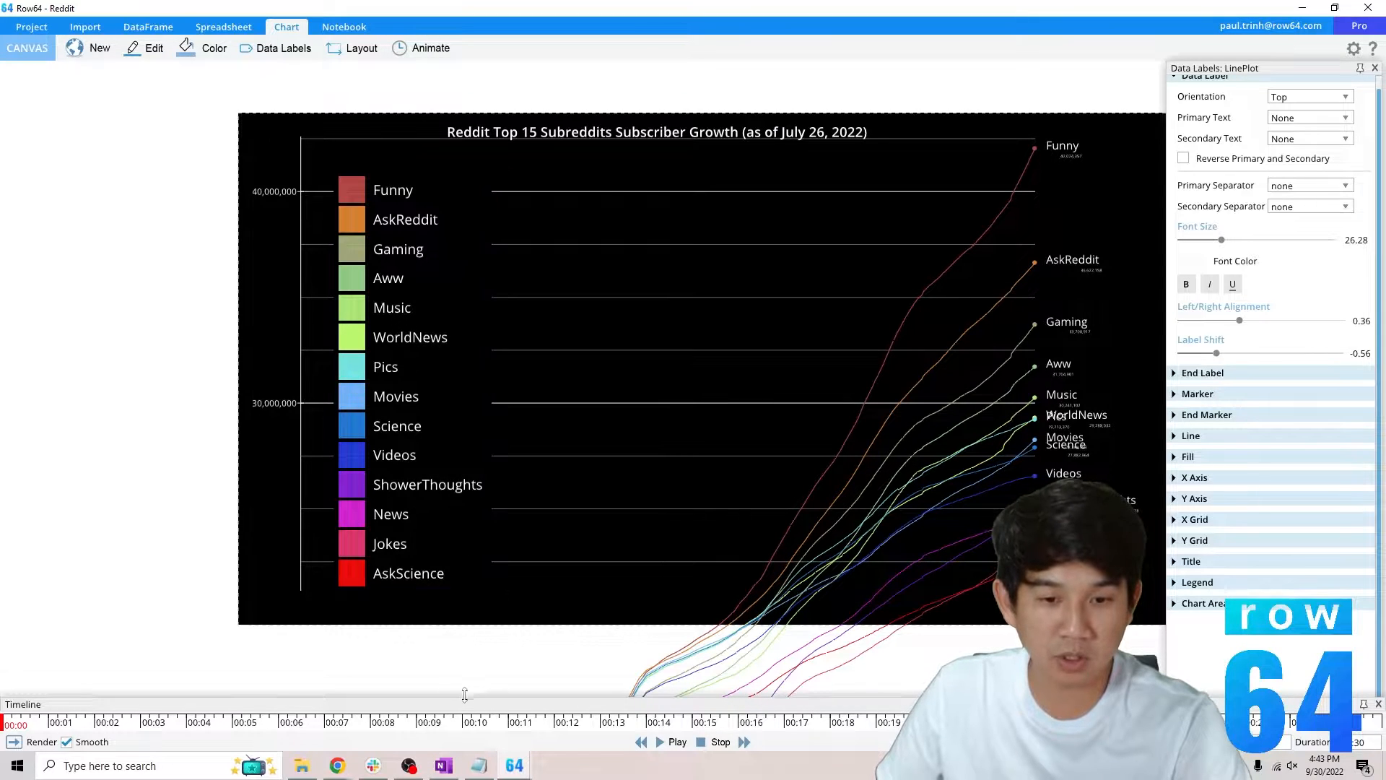
left_click_drag(465, 702, 466, 670)
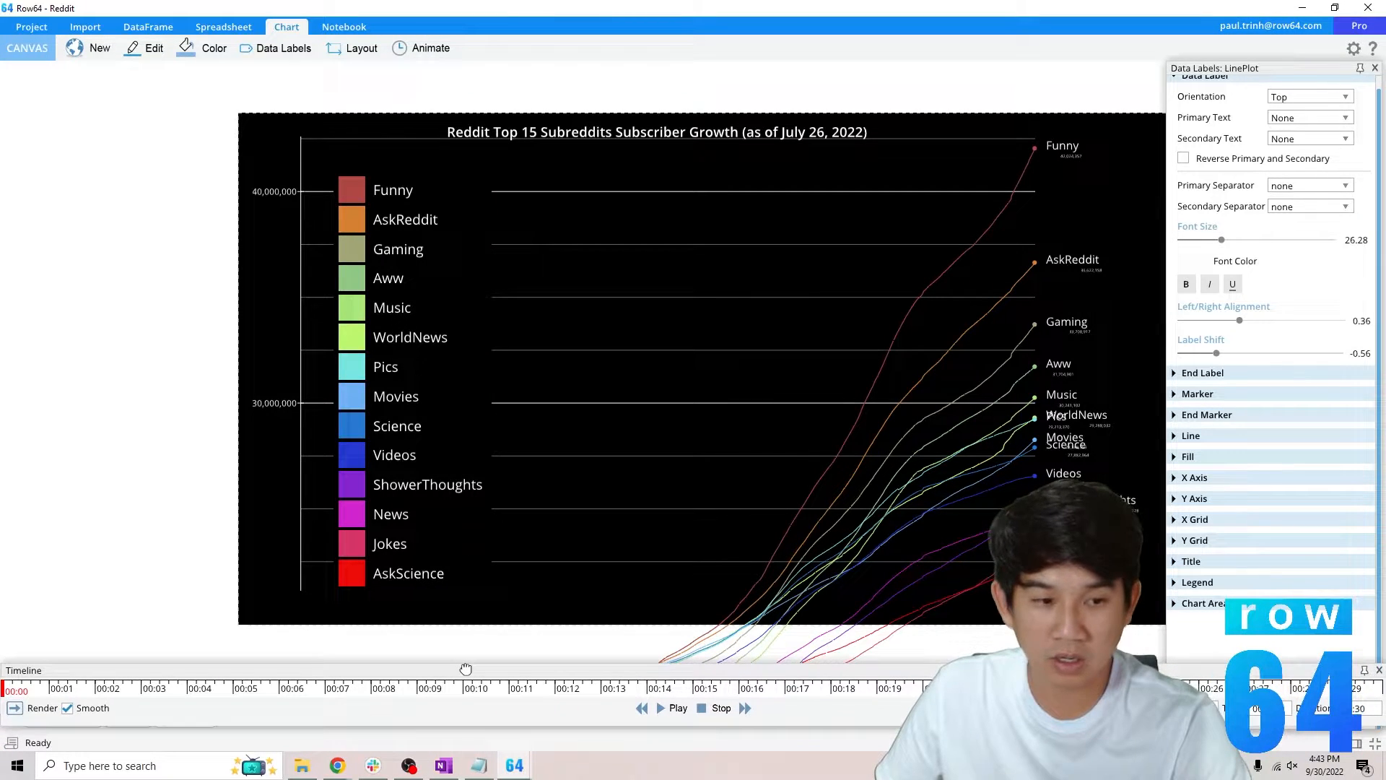
left_click(7, 693)
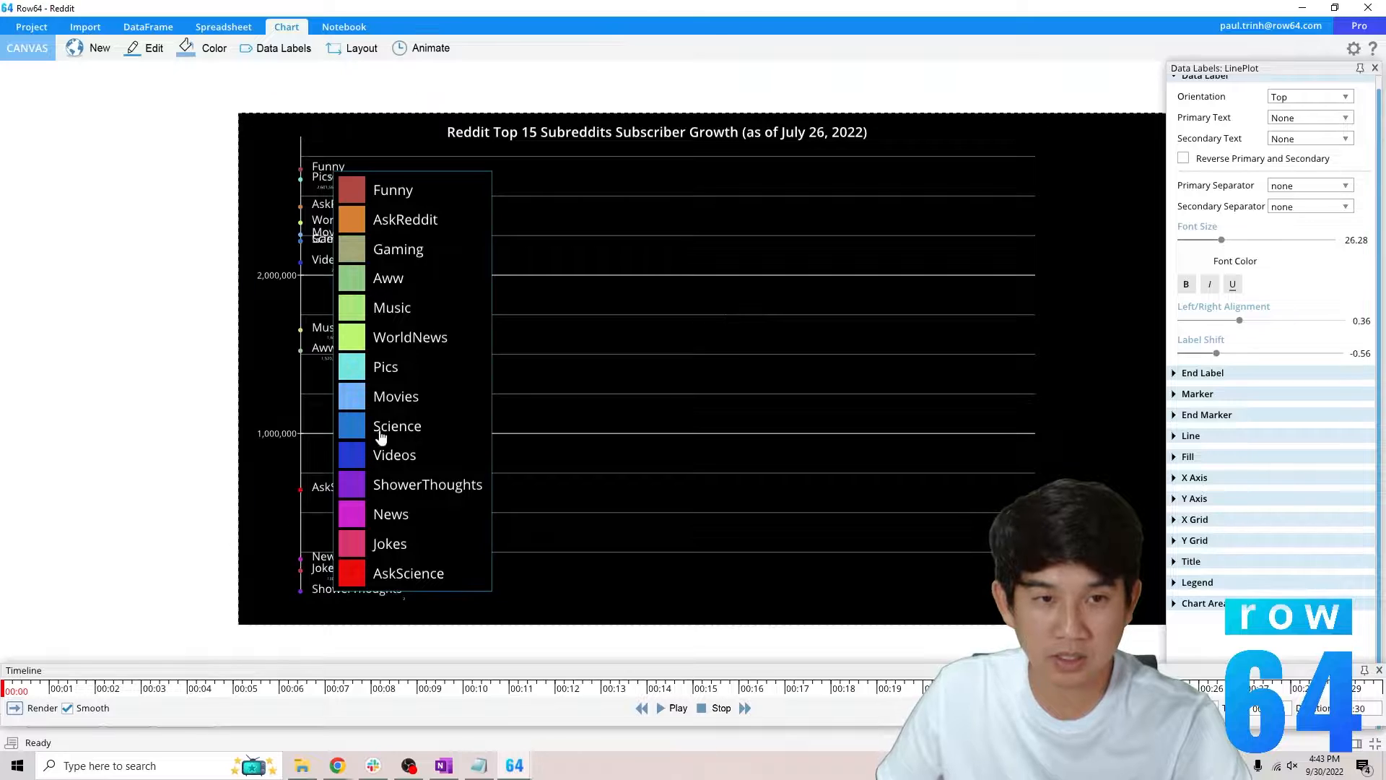
Move the legend to the right side of the chart and narrow the plot area to make room for it
left_click_drag(381, 431, 1054, 418)
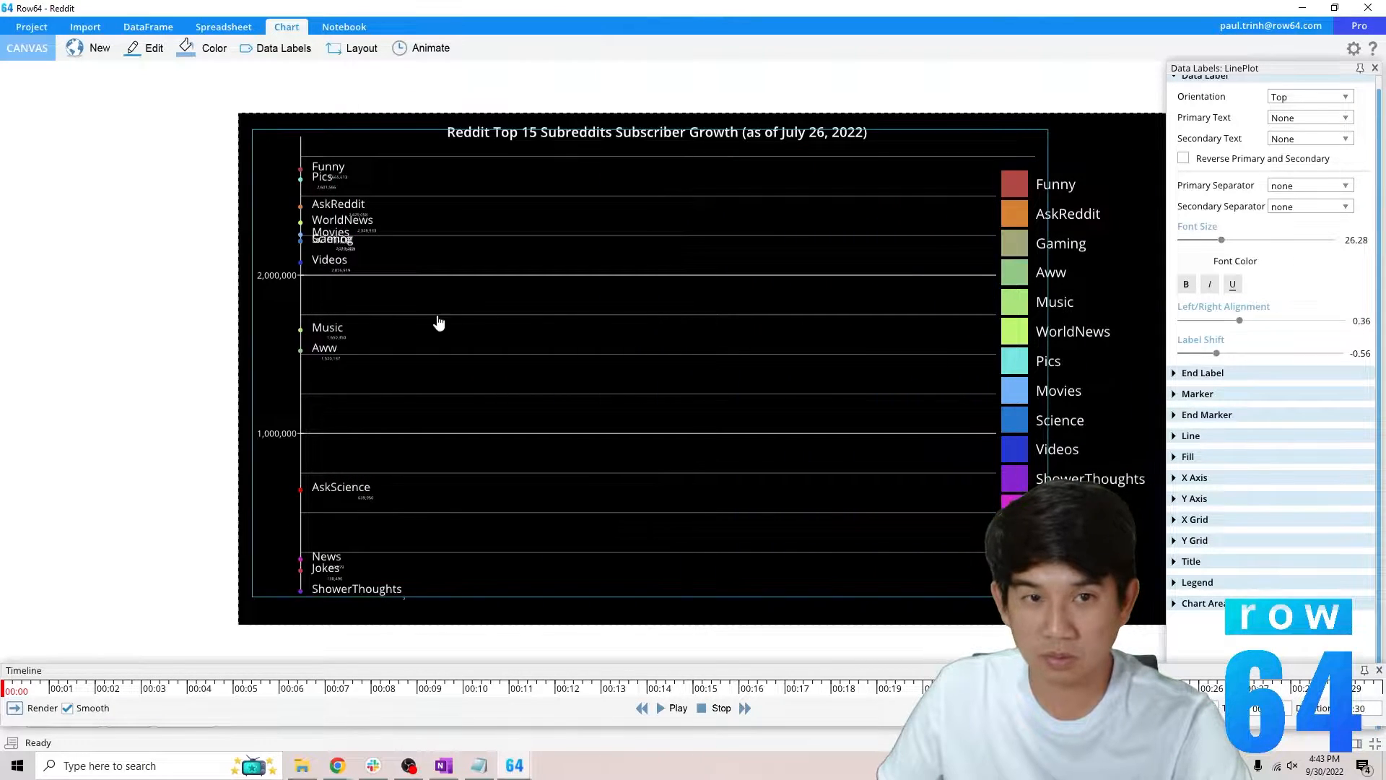
left_click_drag(1046, 145, 778, 165)
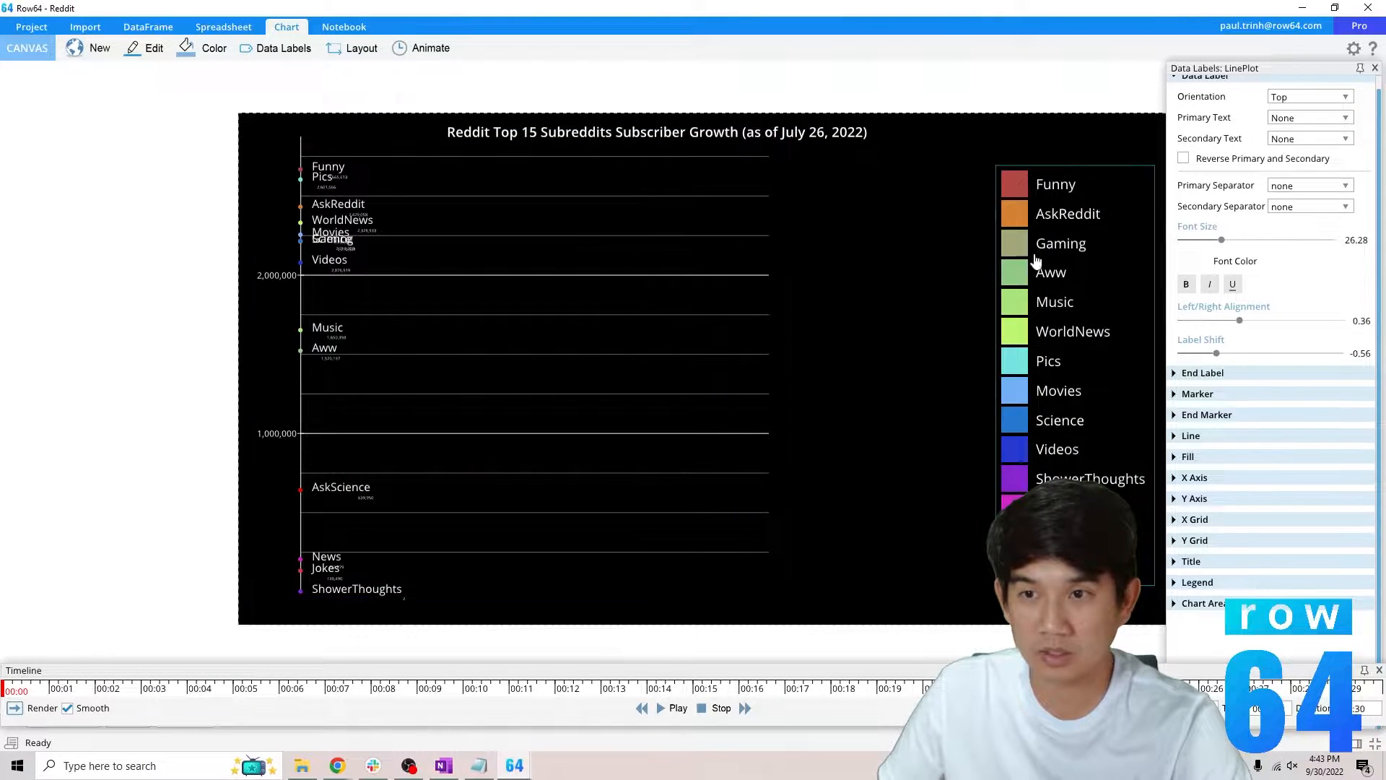
mouse_move(1048, 264)
left_mouse_down()
mouse_move(984, 248)
mouse_move(1032, 245)
left_mouse_up()
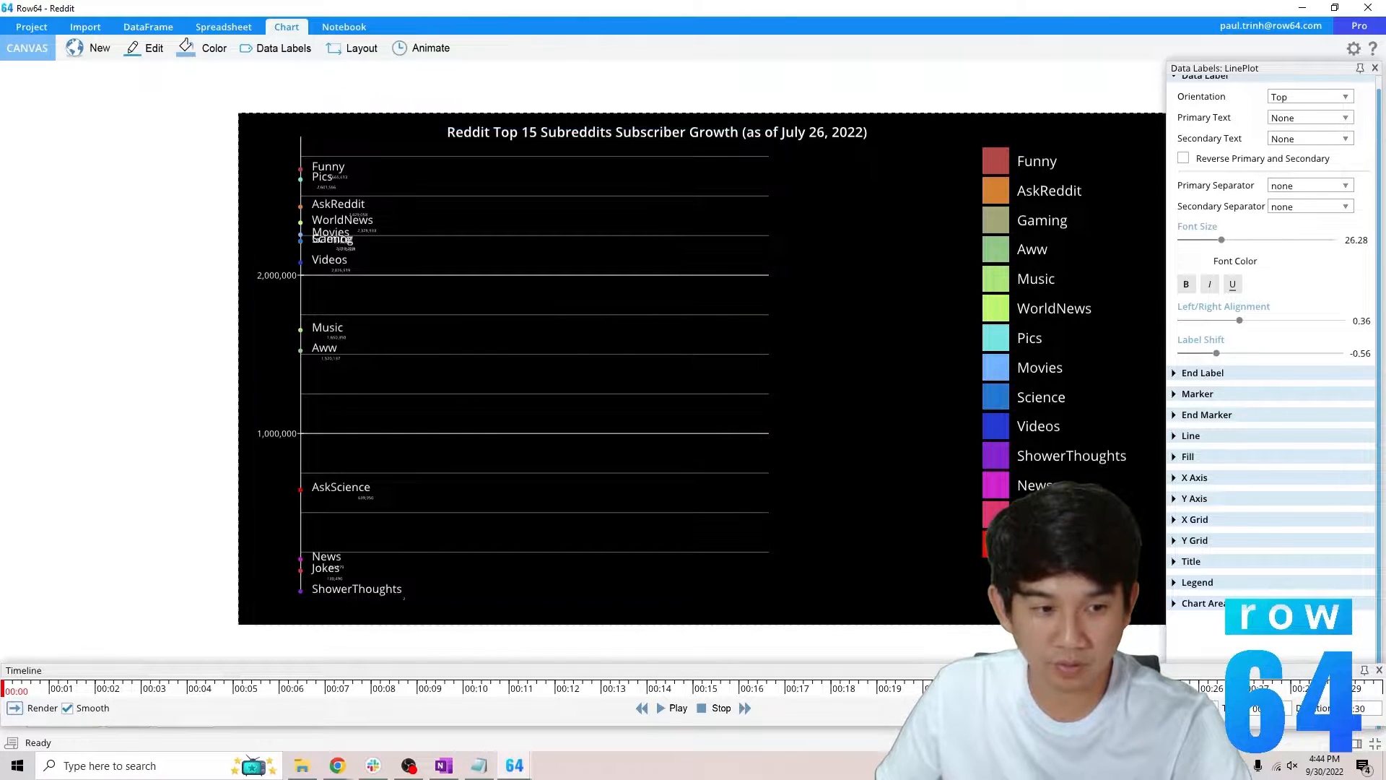
Advance the animation slightly past its start and compare the Data Label and End Label settings
mouse_move(6, 691)
left_mouse_down()
mouse_move(1384, 704)
mouse_move(8, 692)
left_mouse_up()
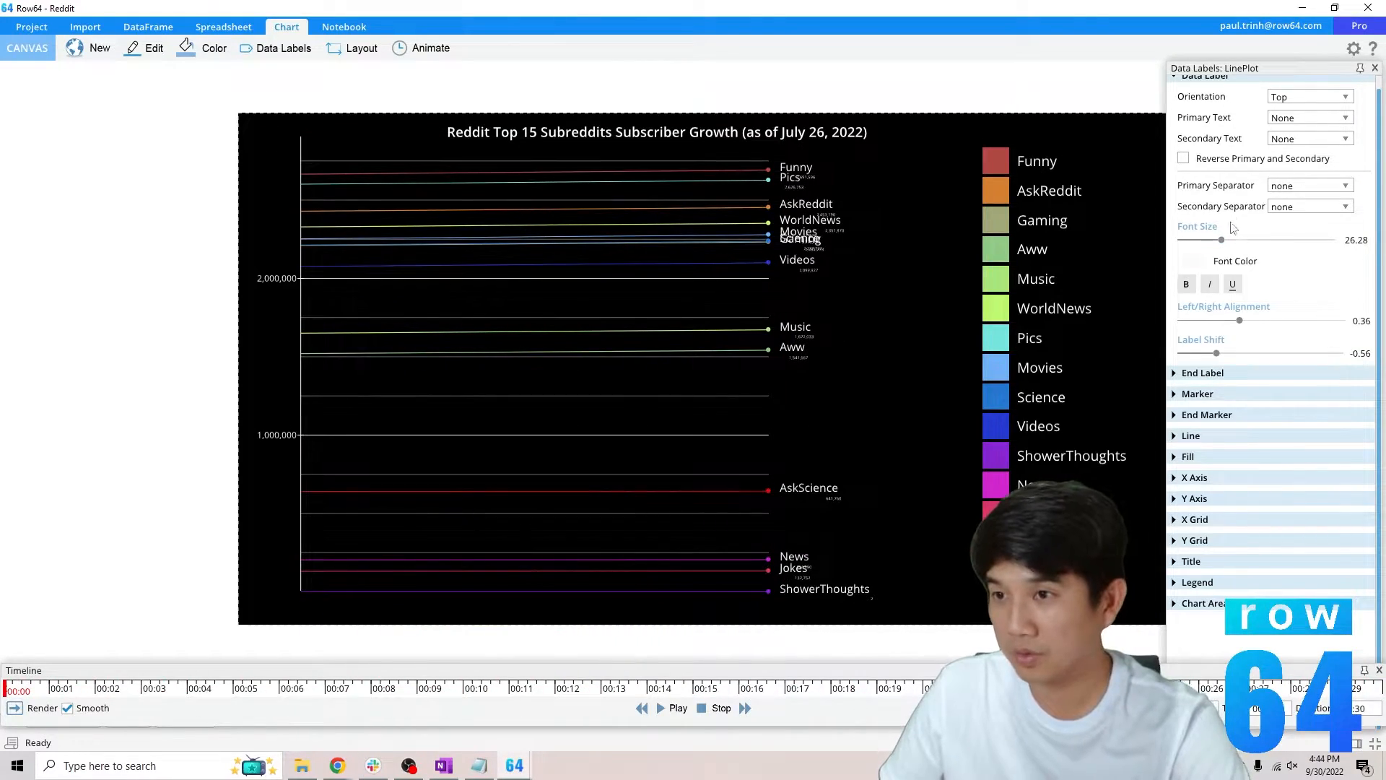
scroll(1223, 209, "up", 1)
left_click(1176, 90)
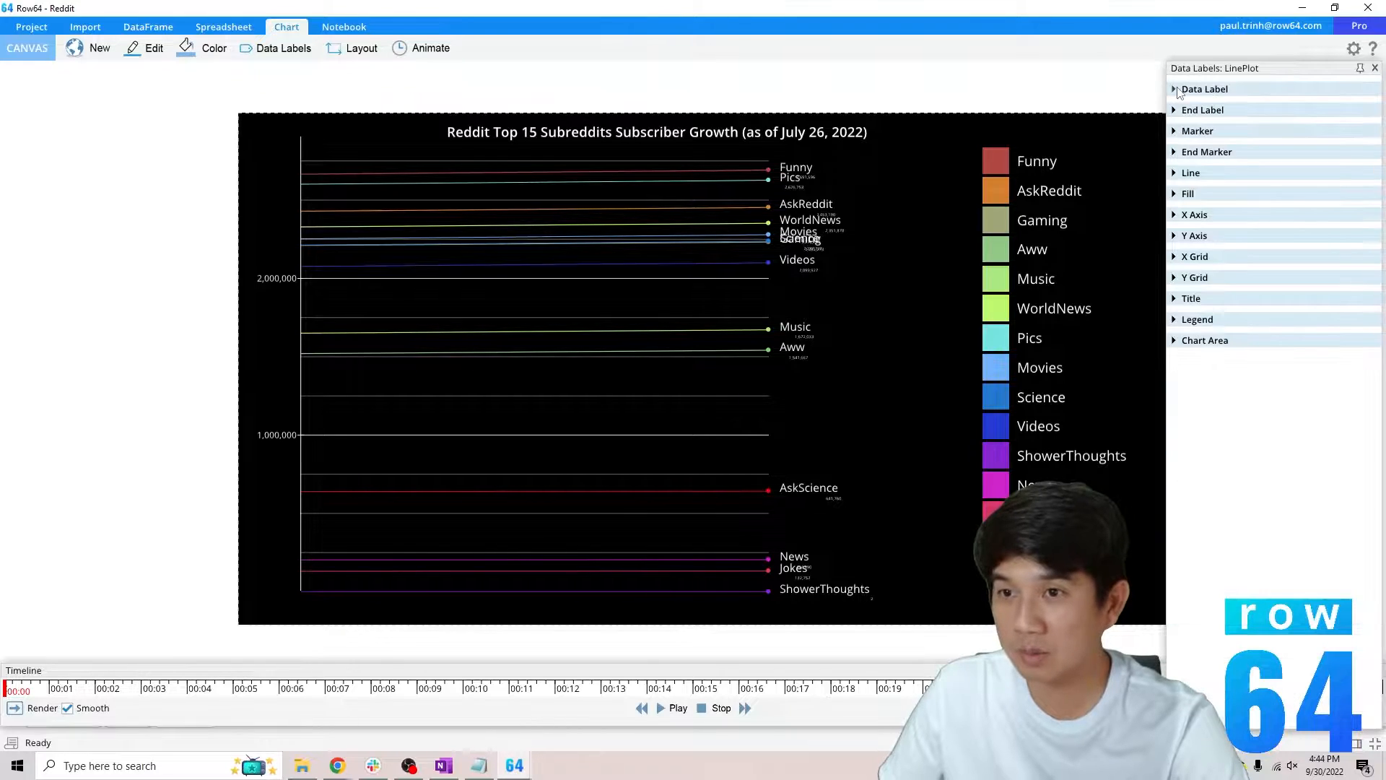
left_click(1175, 110)
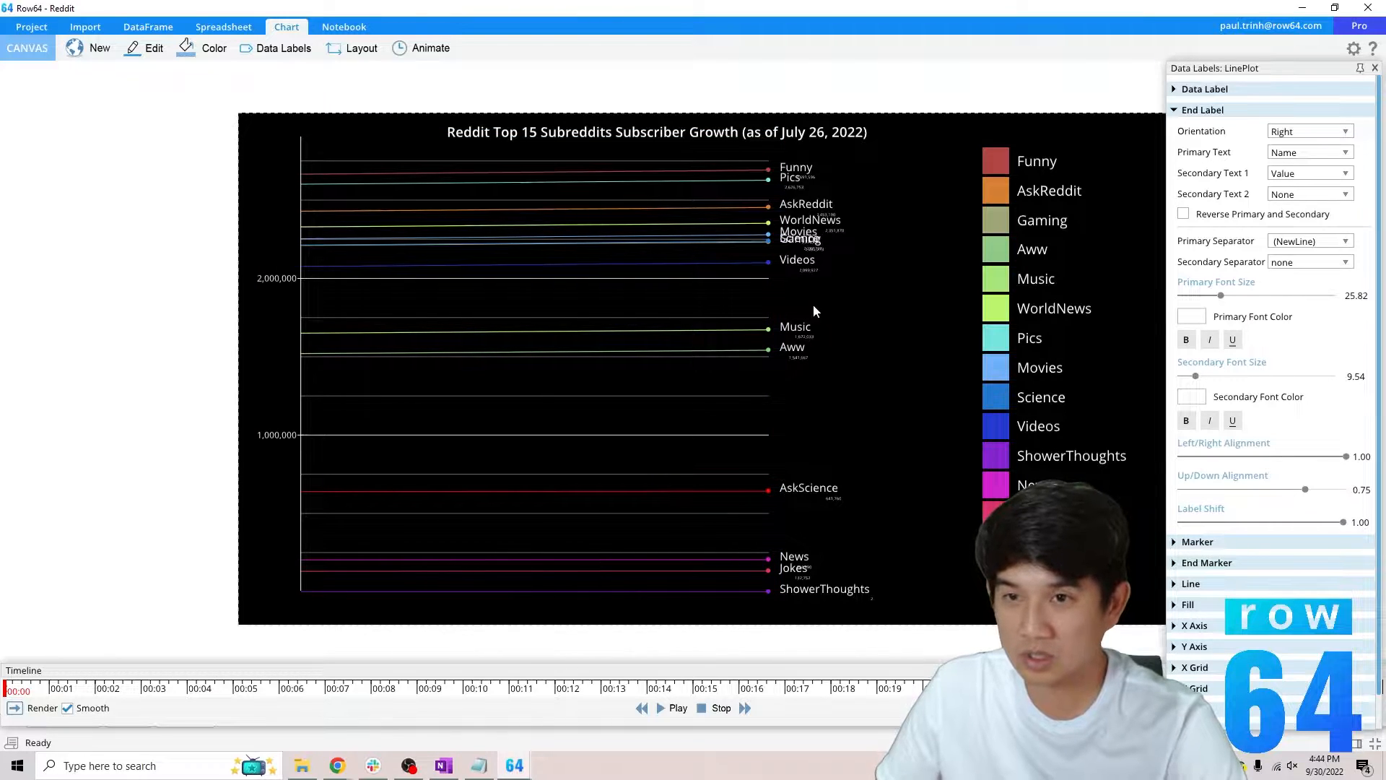
left_click(1173, 90)
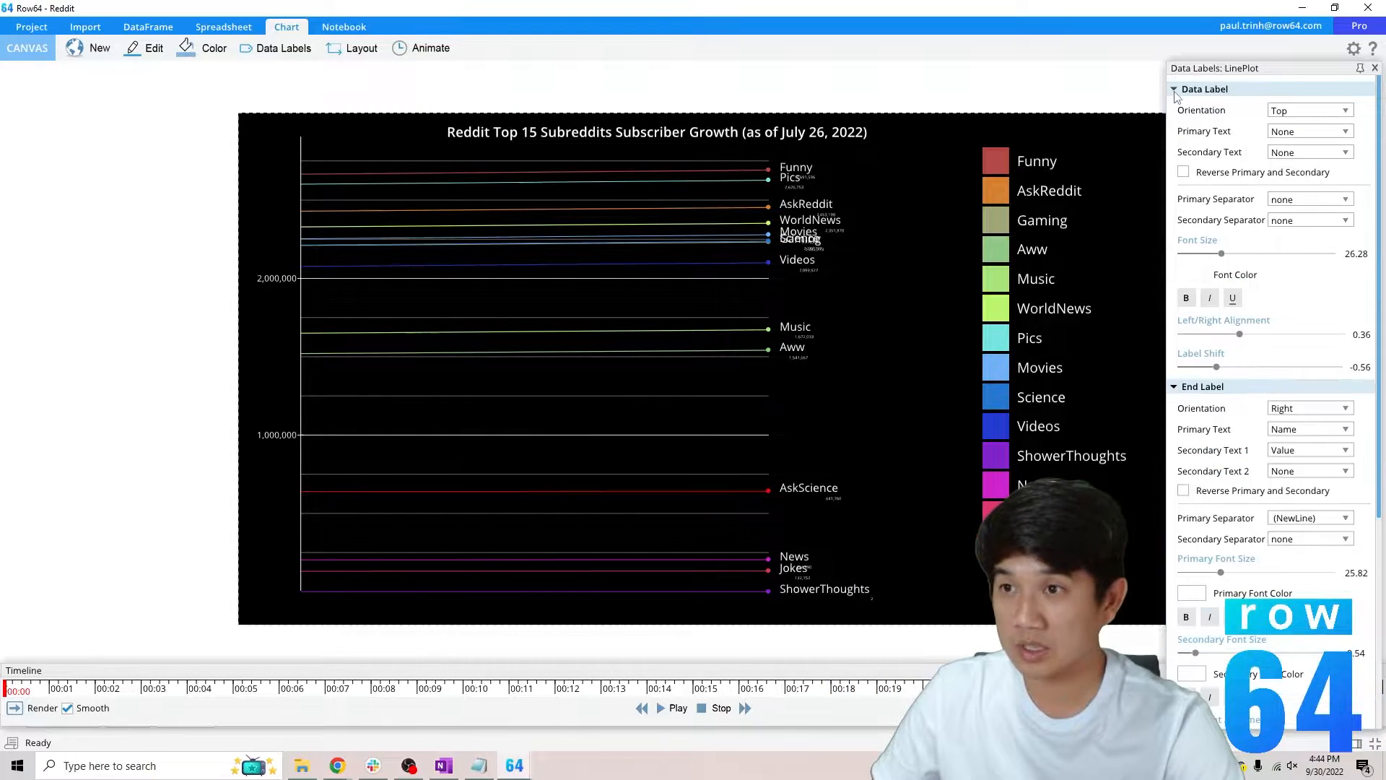
left_click(1173, 89)
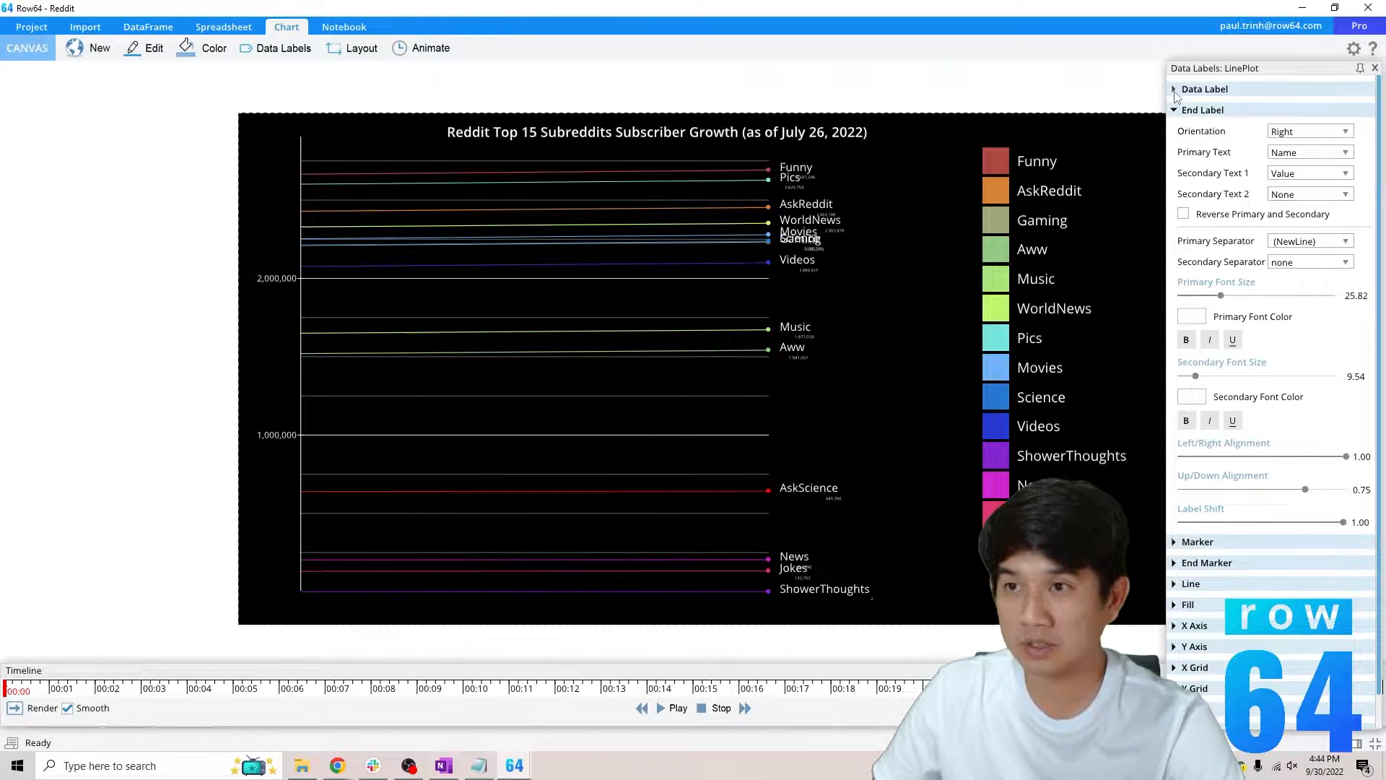
Check the series names in the chart data and the options for the end labels' primary text and first secondary text
left_click(148, 48)
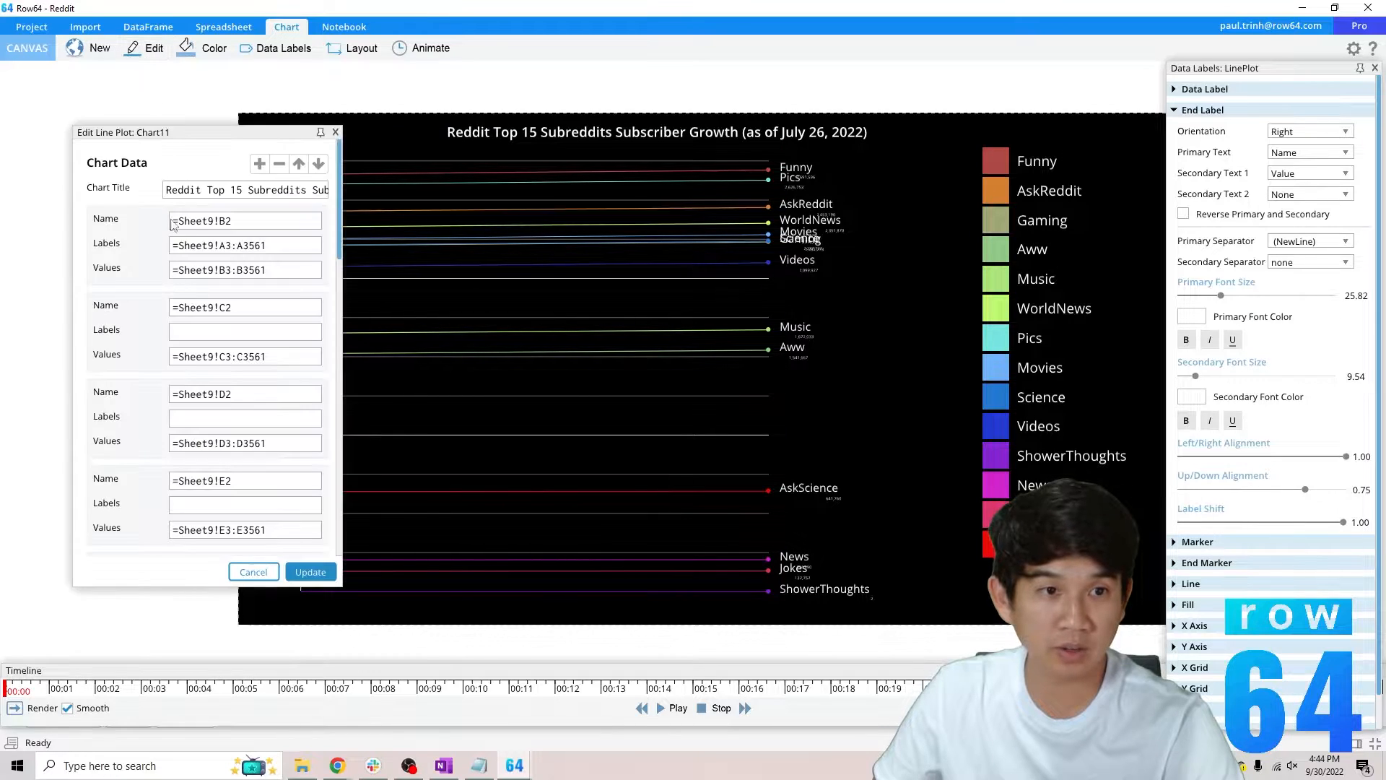
left_click(335, 132)
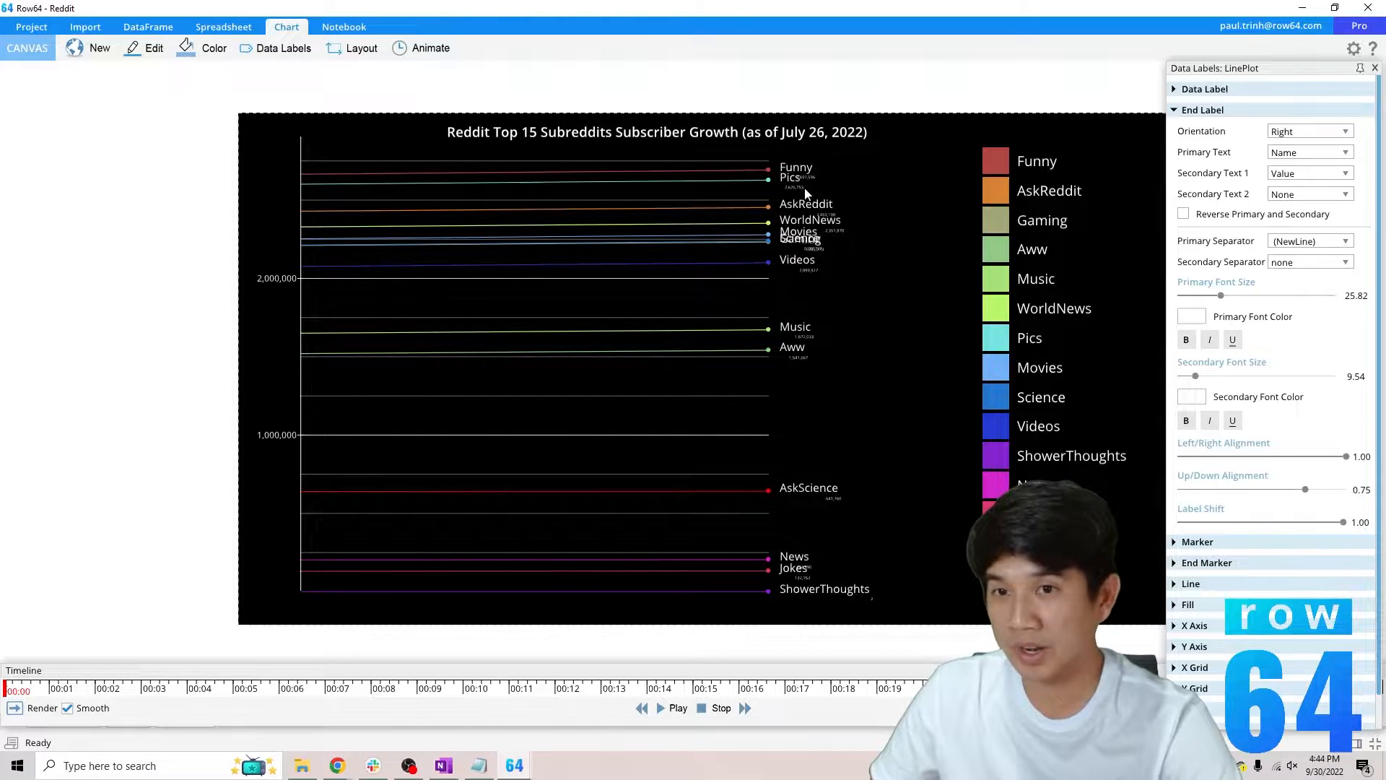
left_click(1332, 154)
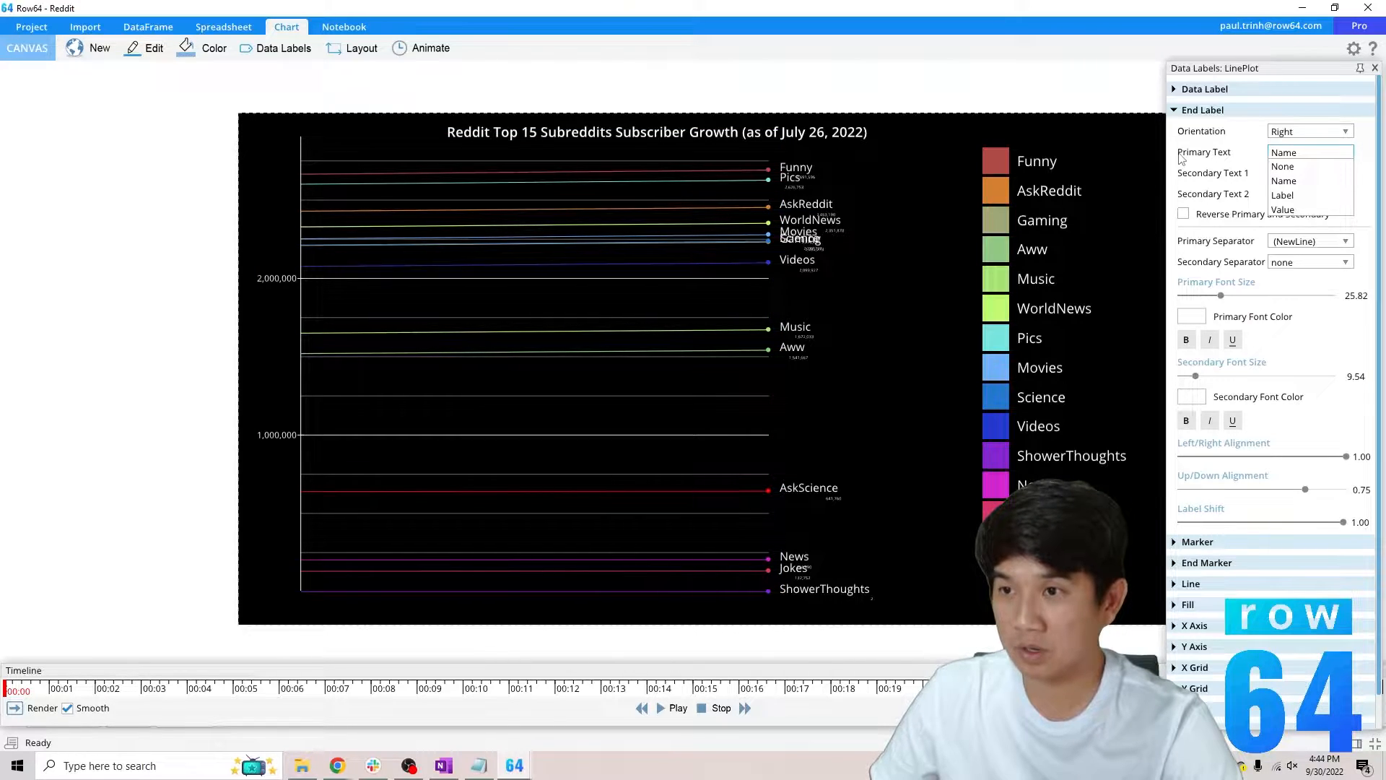
left_click(1181, 158)
left_click(1308, 176)
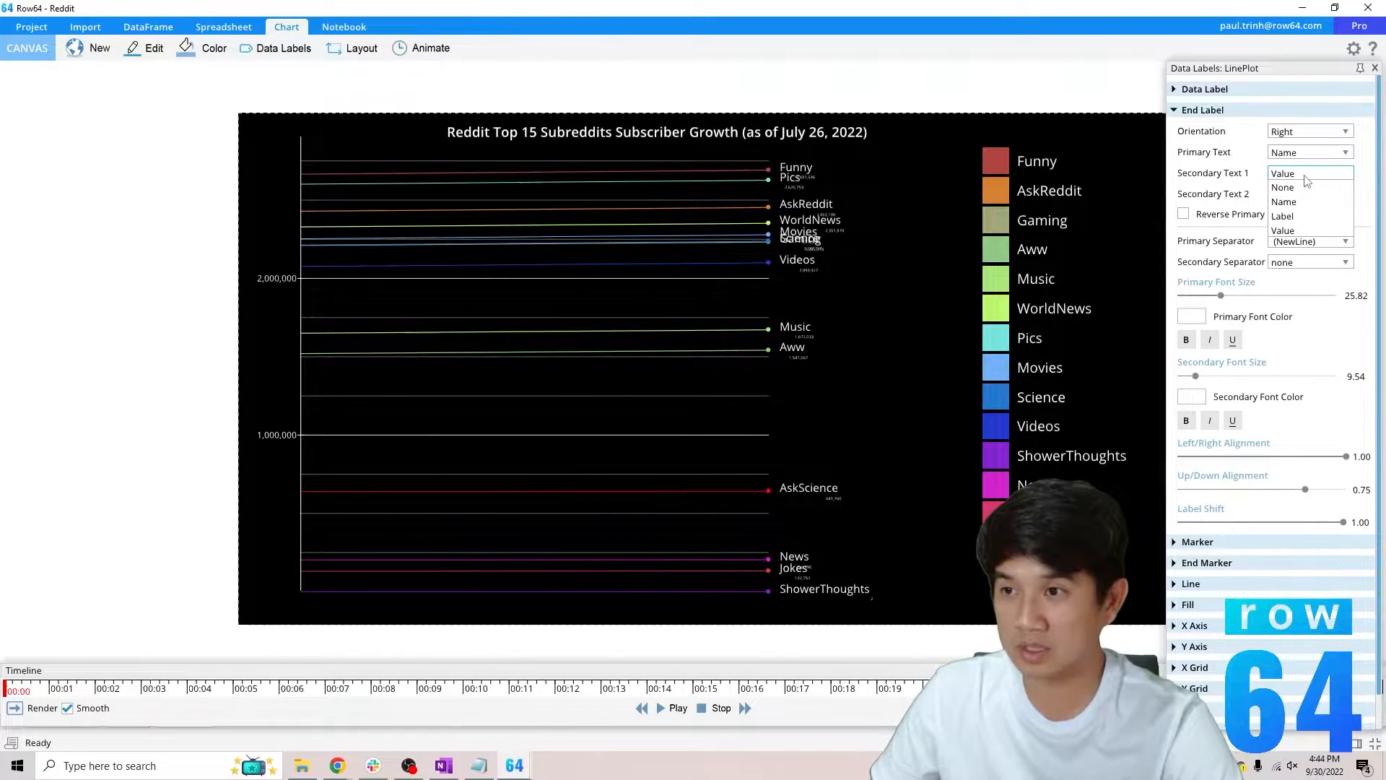
left_click(1210, 171)
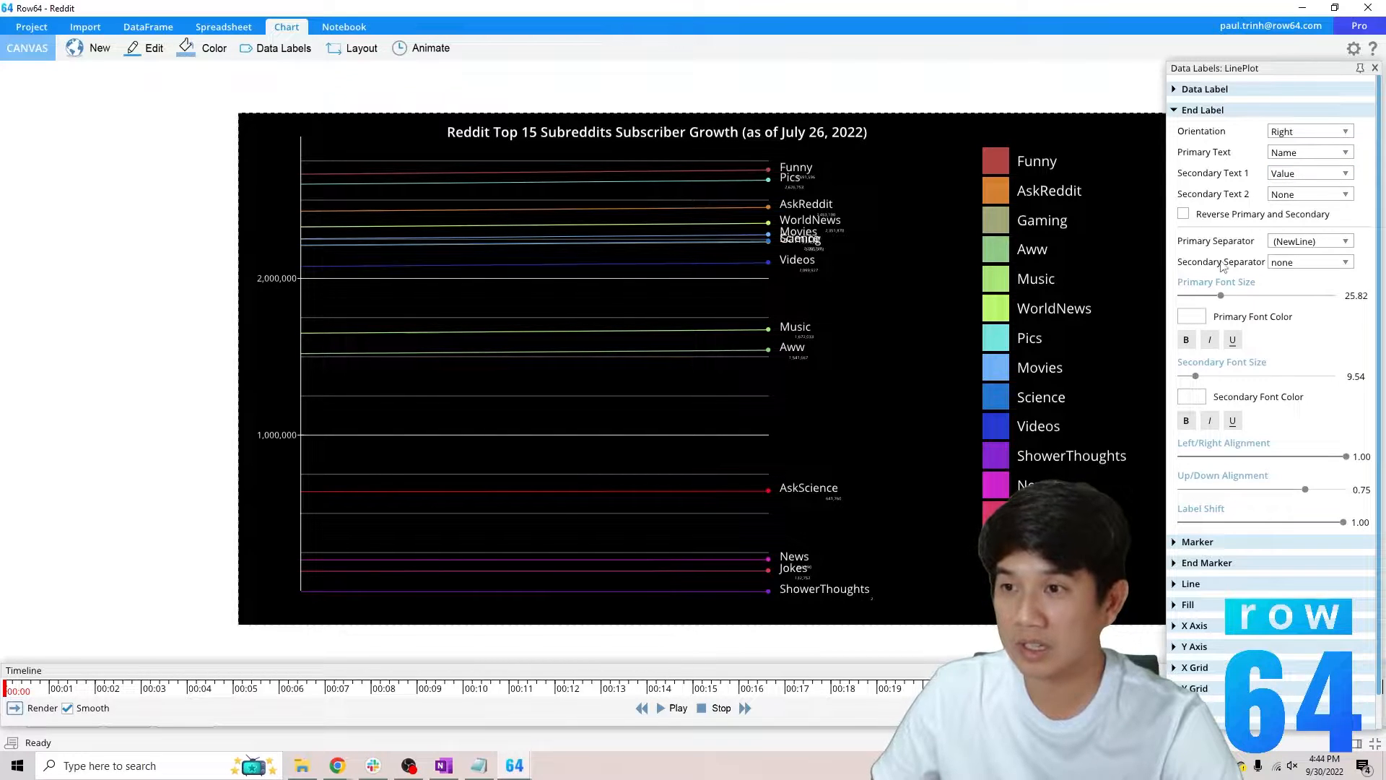
Set the end labels' primary font size to 30.93 and open the marker settings of the series
mouse_move(1222, 297)
left_mouse_down()
mouse_move(1332, 295)
mouse_move(1220, 295)
mouse_move(1328, 294)
mouse_move(1220, 283)
mouse_move(1232, 283)
left_mouse_up()
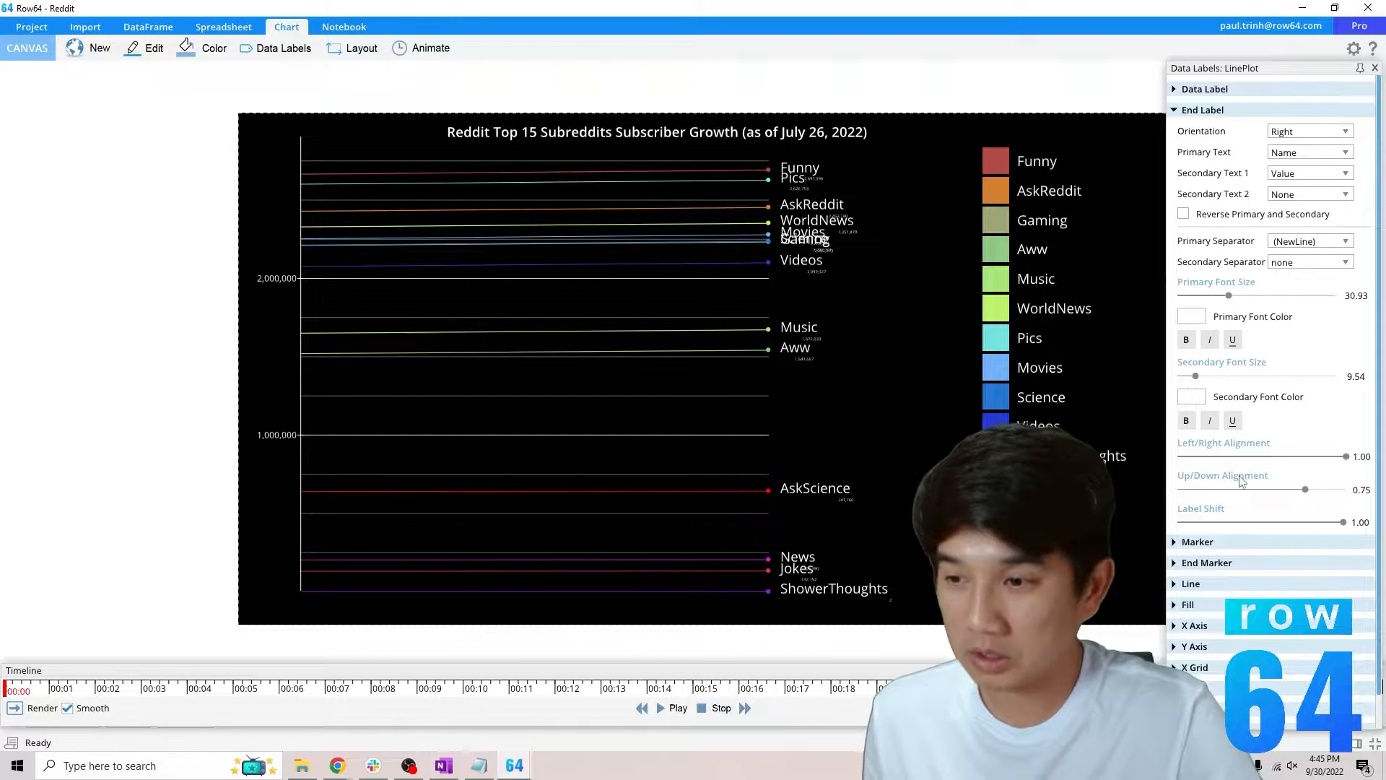
scroll(1330, 530, "down", 1)
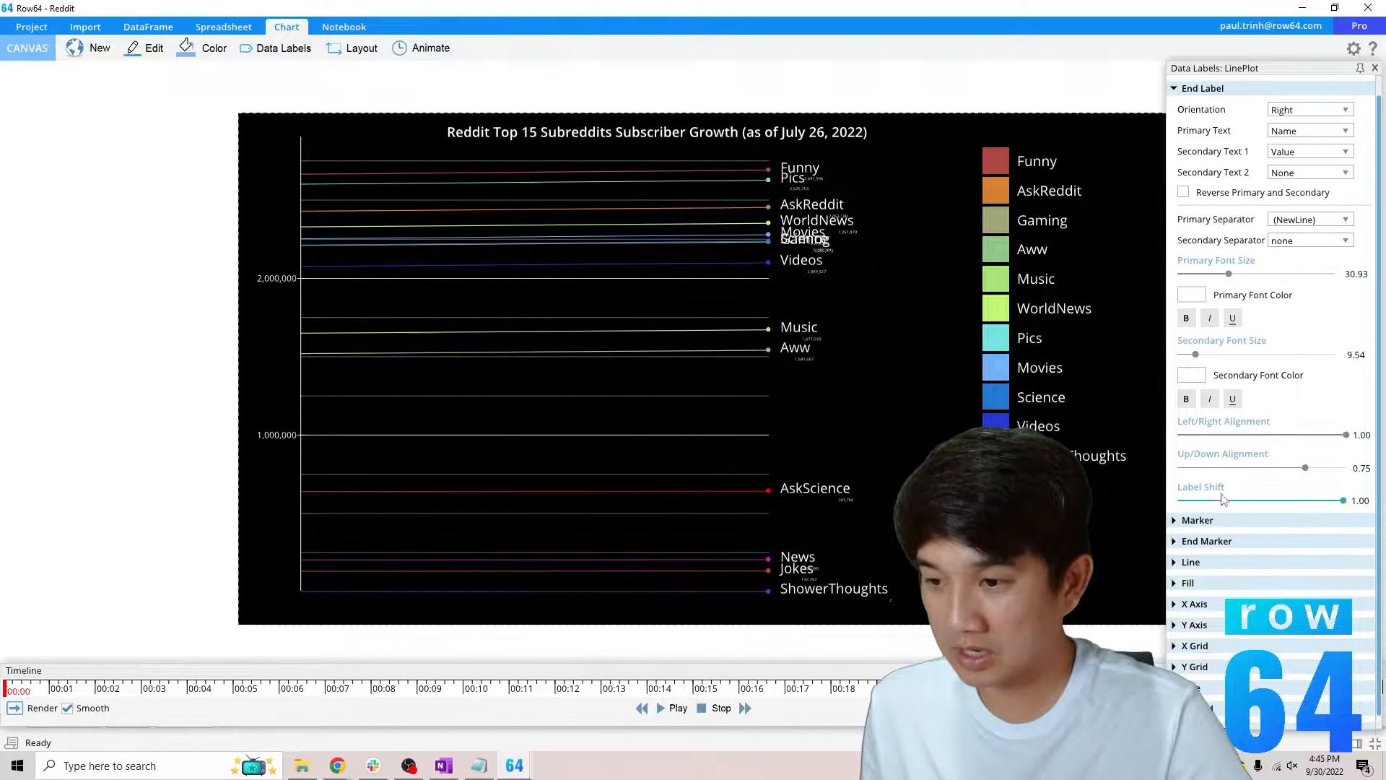
scroll(1197, 374, "up", 1)
left_click(1175, 111)
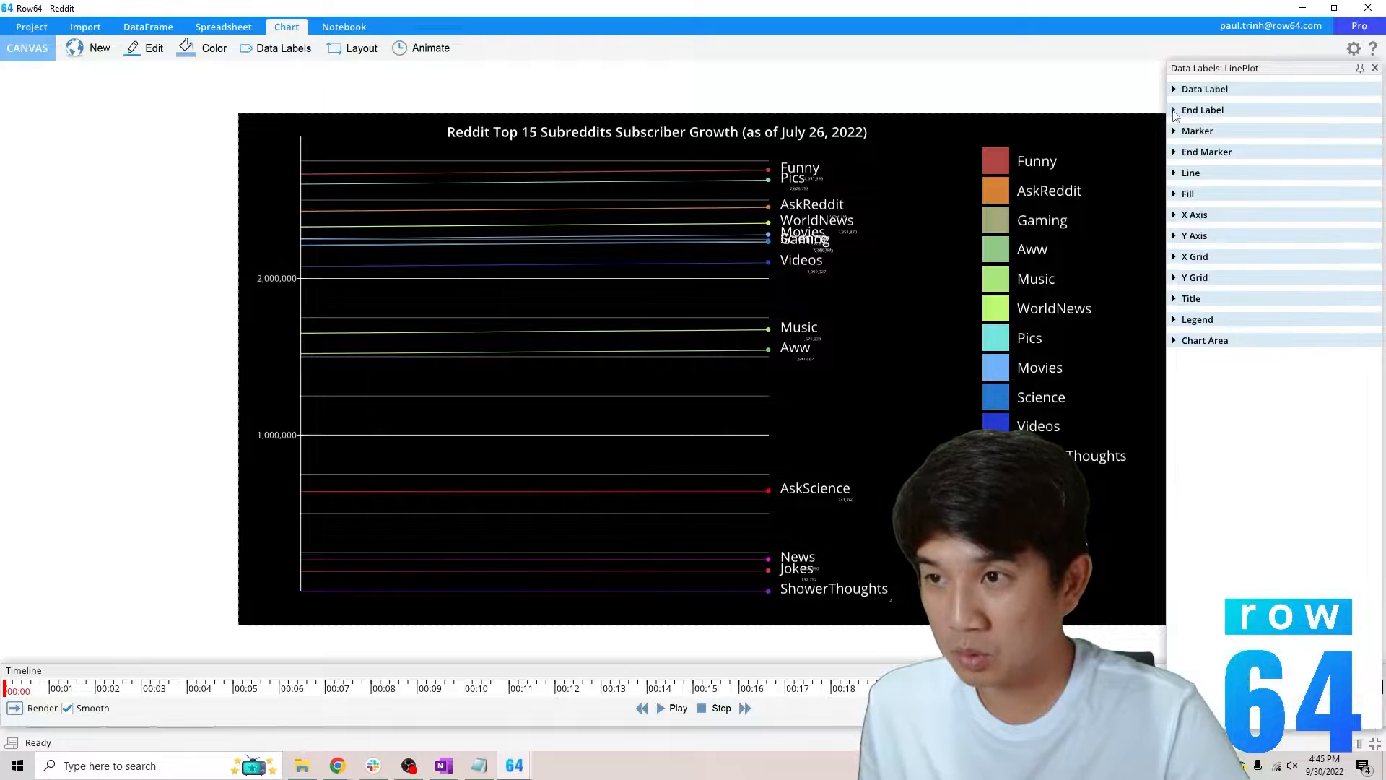
left_click(1175, 132)
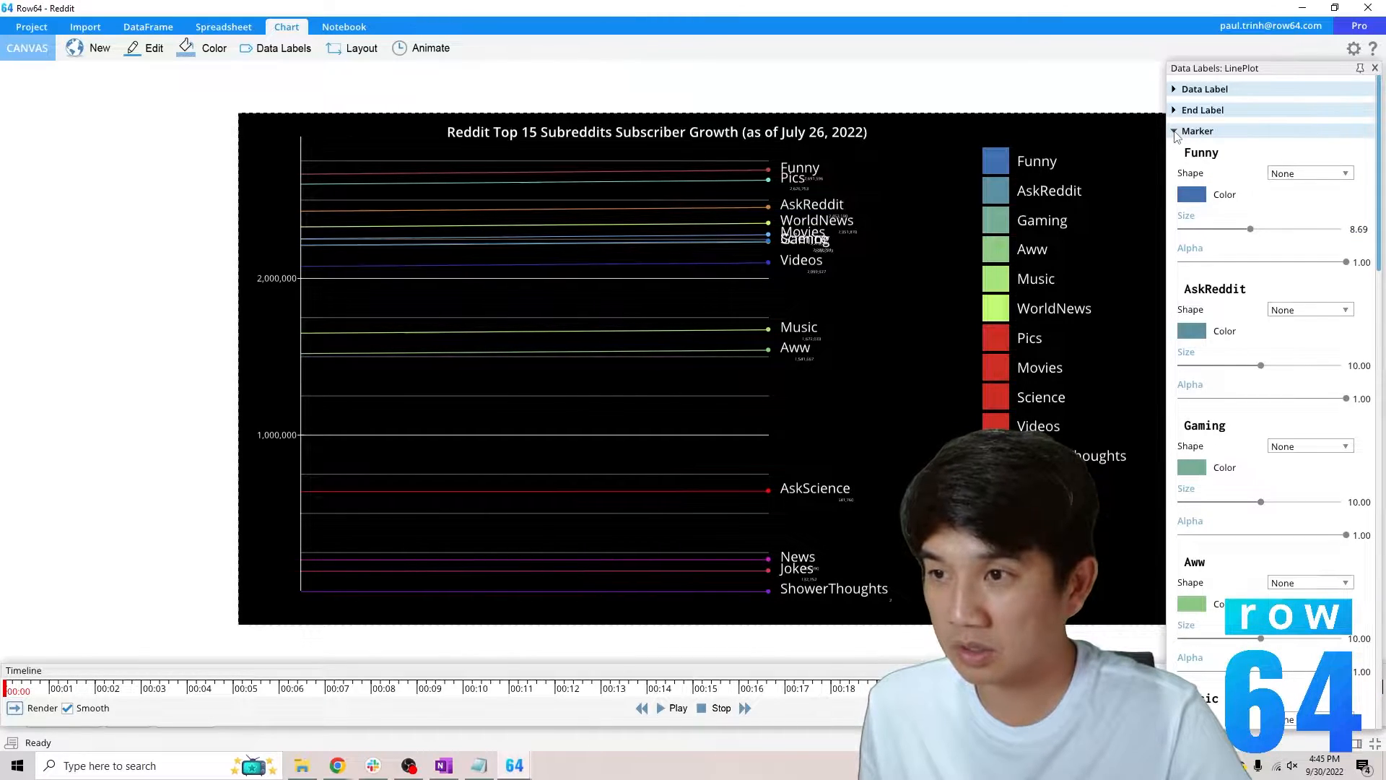
Examine the line plot's End Marker, Line, Fill and X Axis settings and close the chart formatting options
left_click(1174, 132)
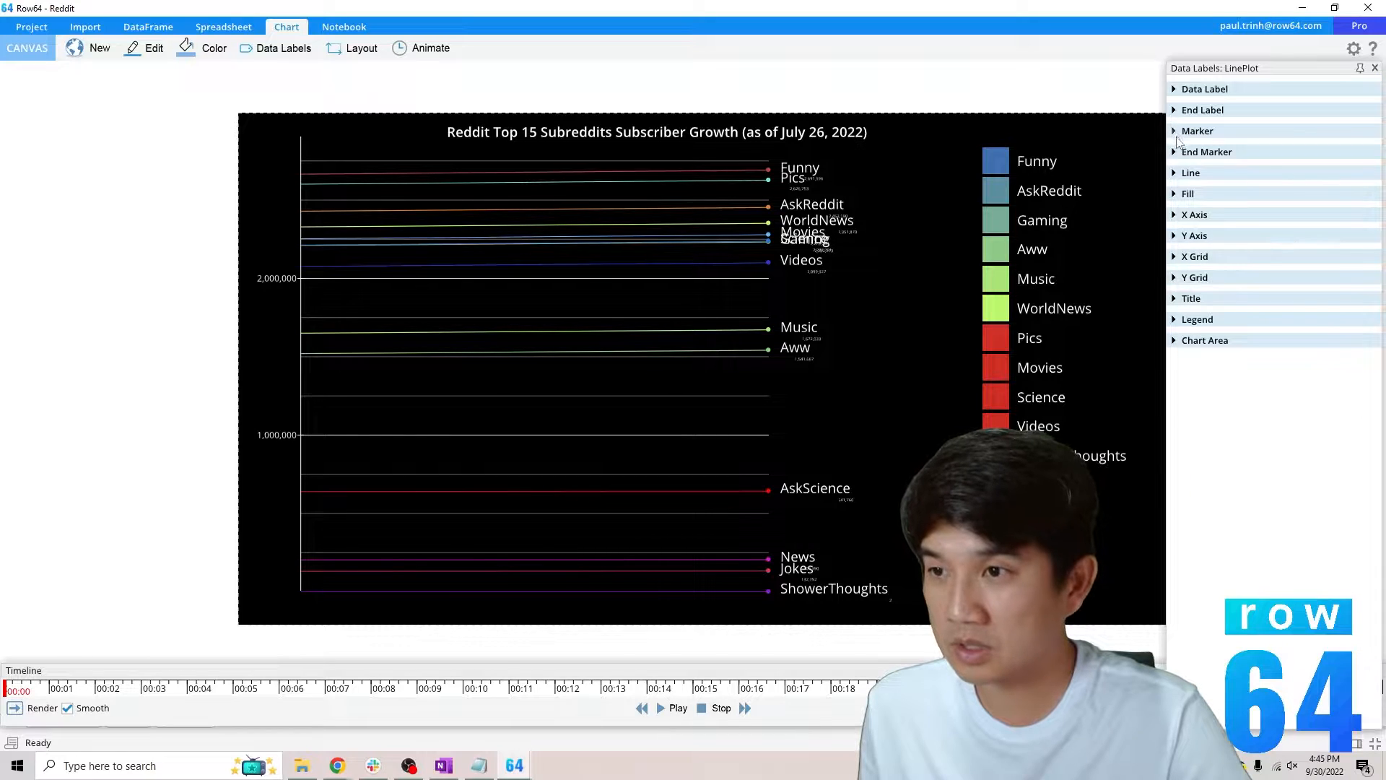
left_click(1175, 152)
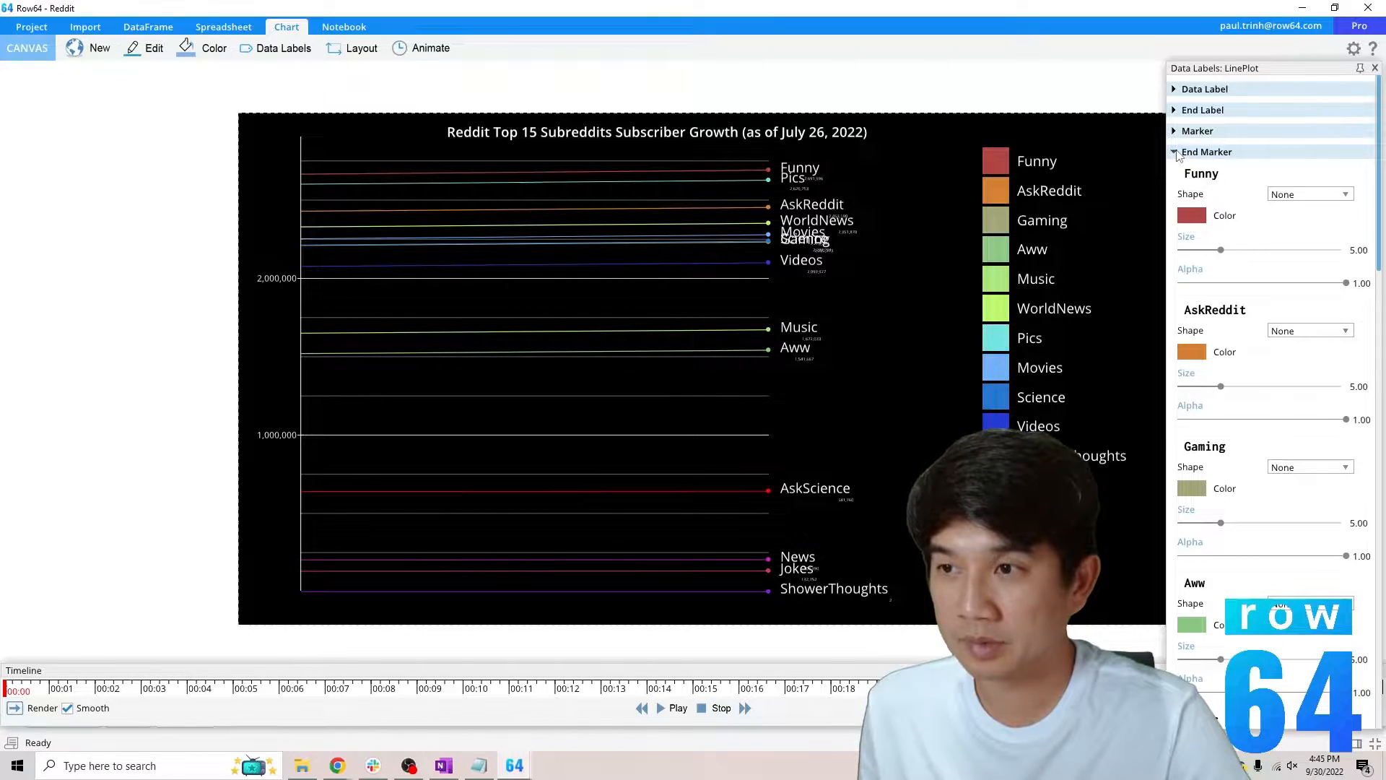
left_click(1176, 152)
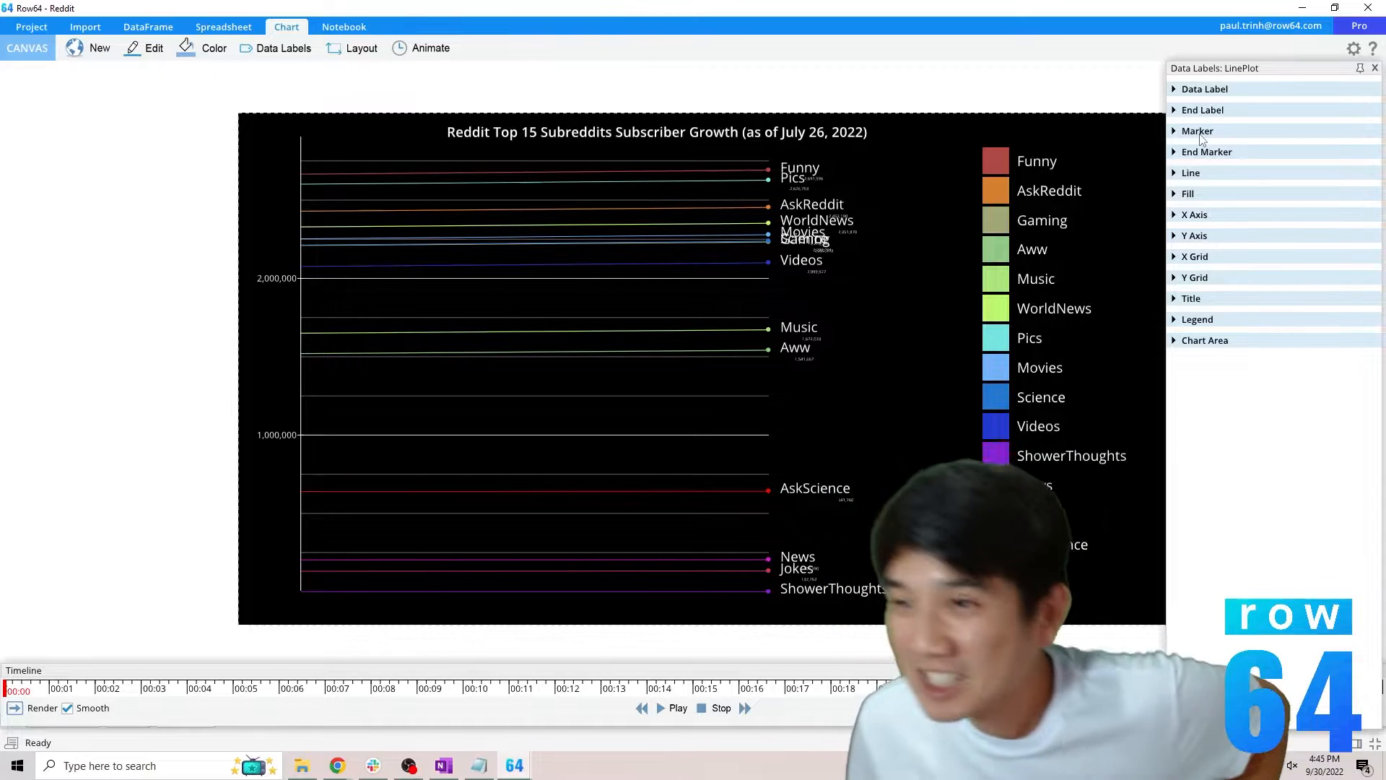
left_click(1179, 158)
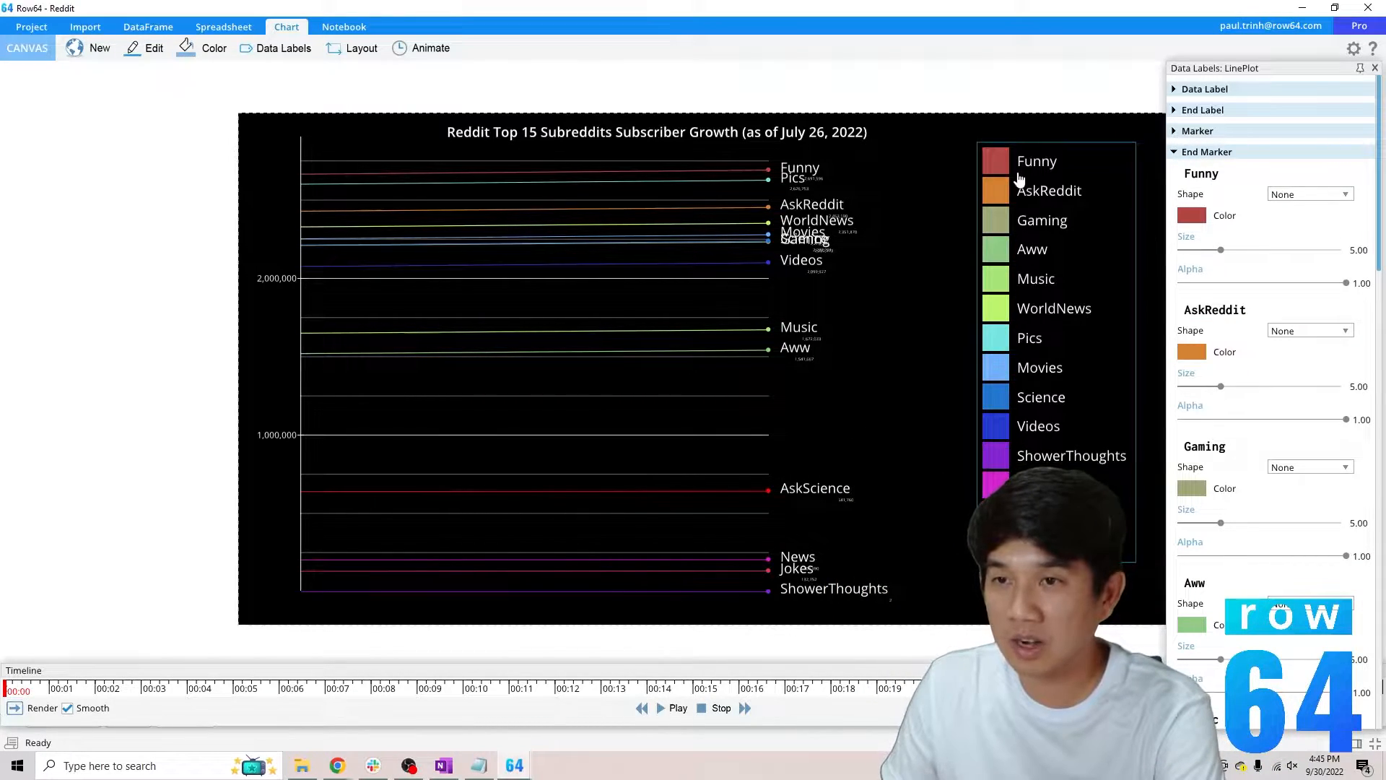
left_click(1174, 156)
left_click(1176, 175)
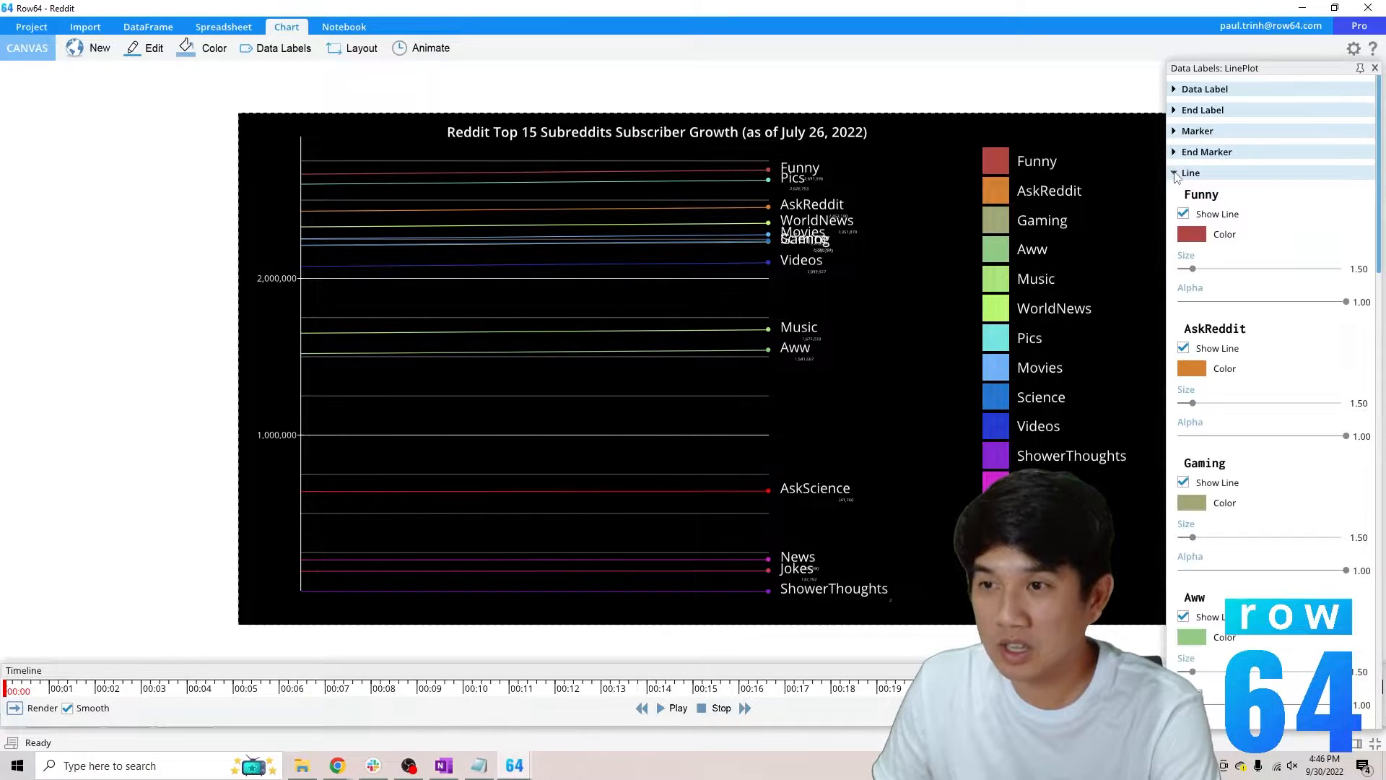
left_click(1174, 174)
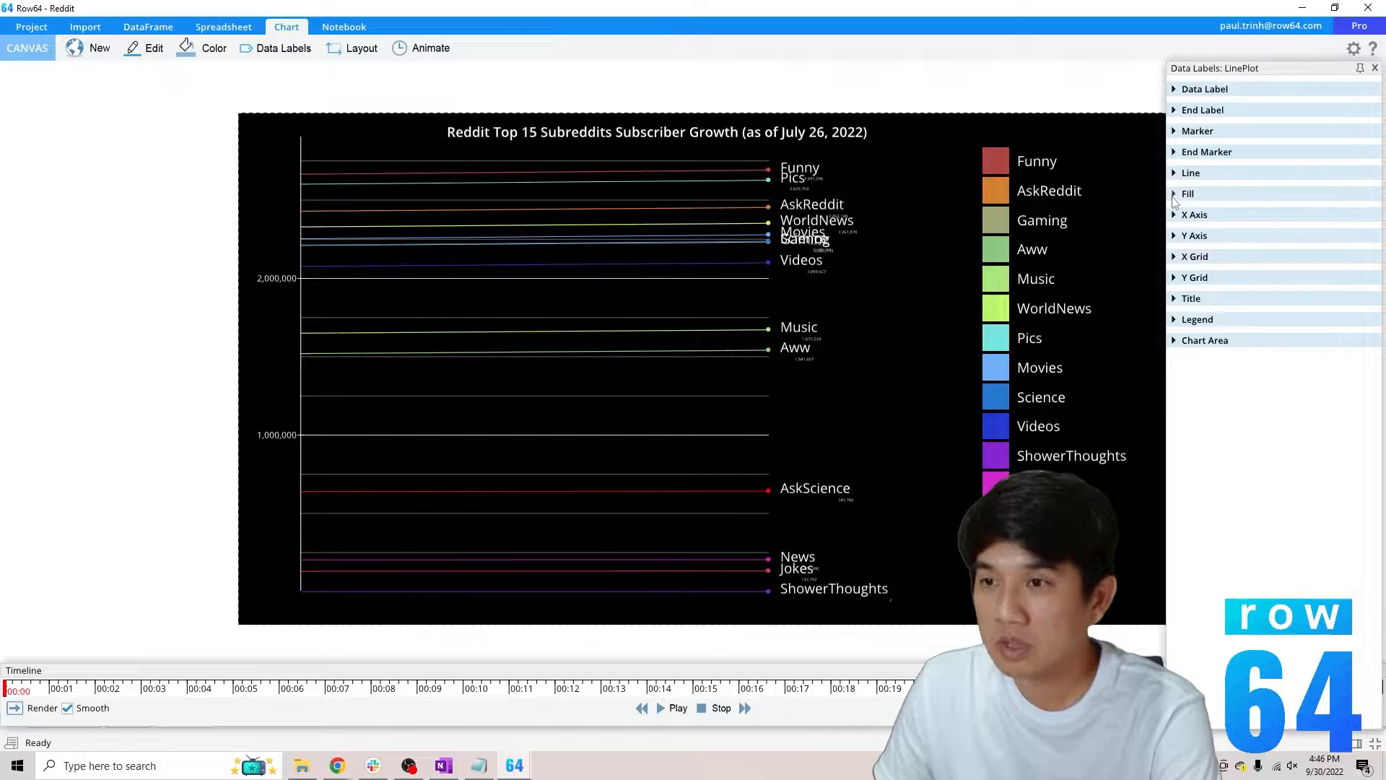
left_click(1174, 195)
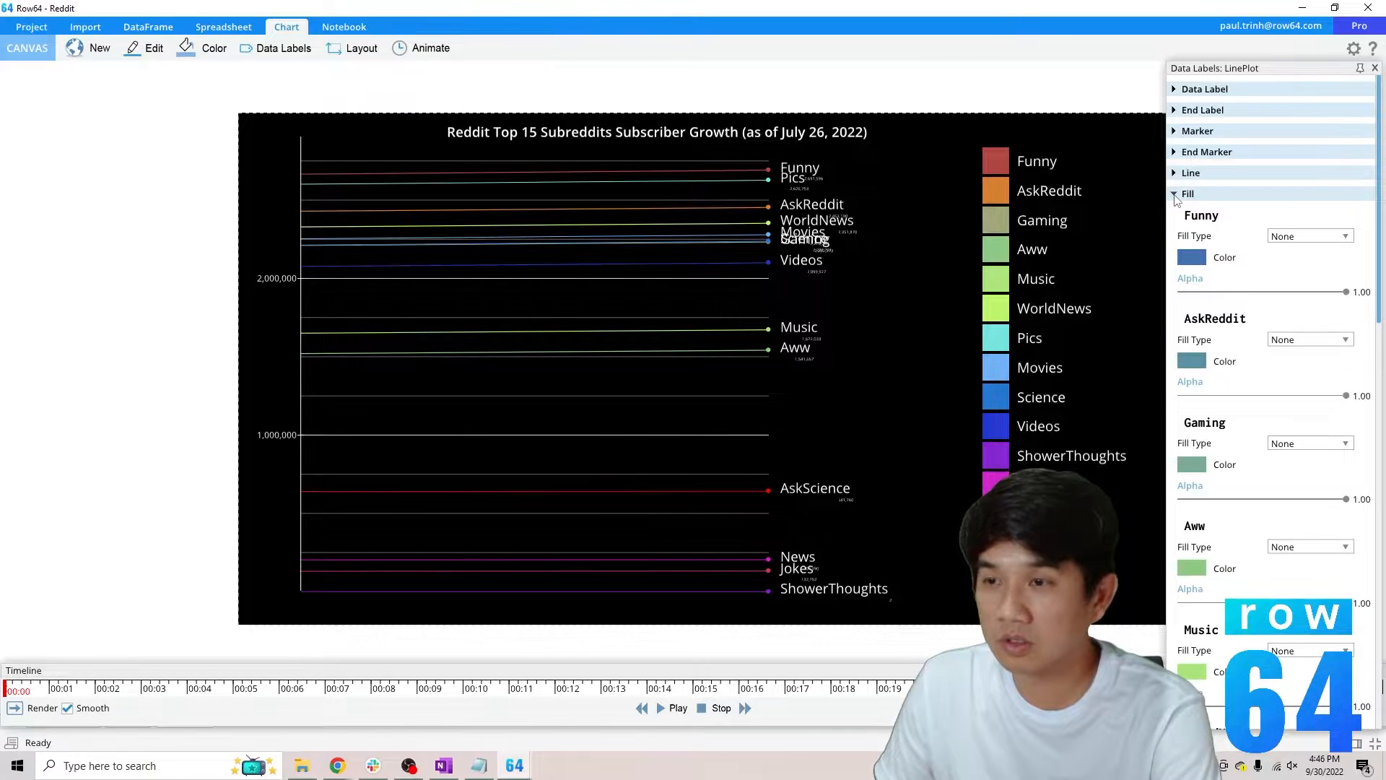
left_click(1175, 195)
left_click(1175, 216)
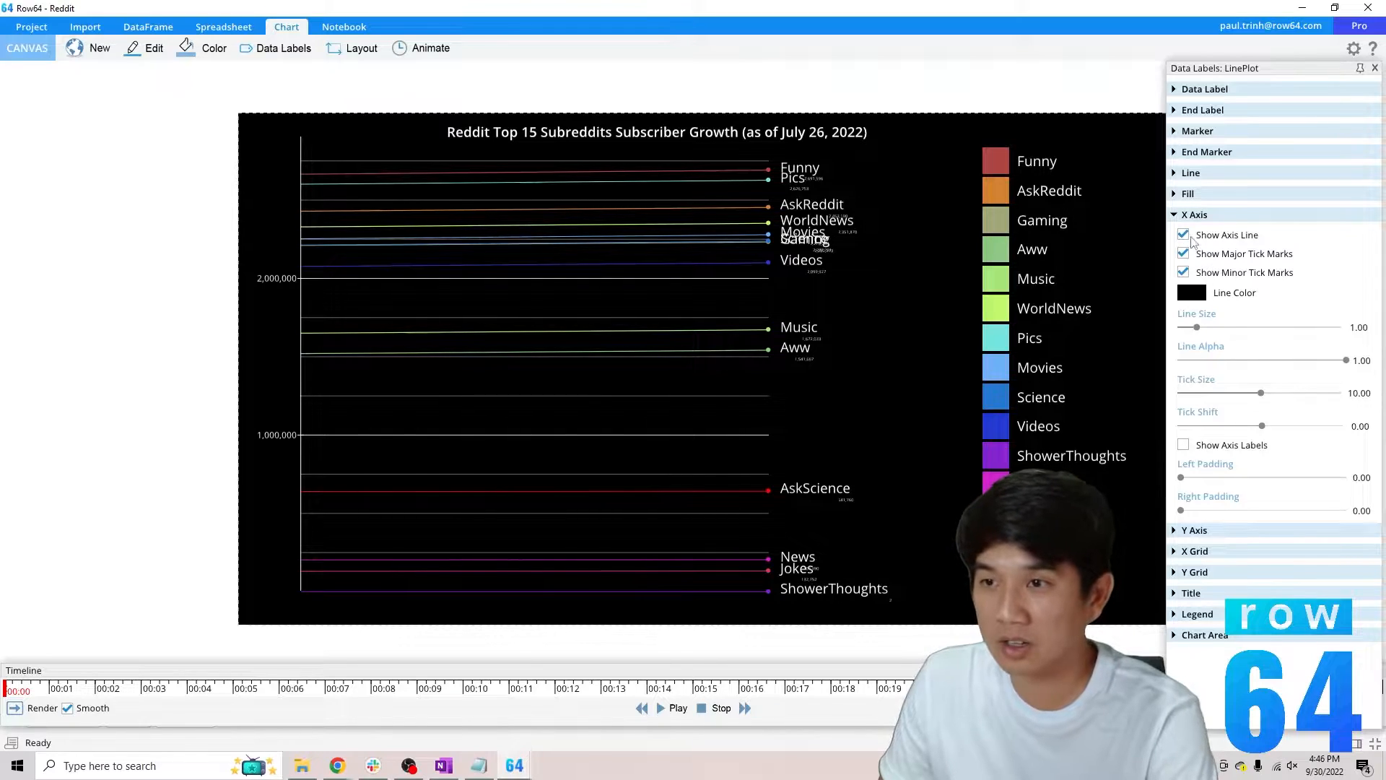
left_click(1175, 216)
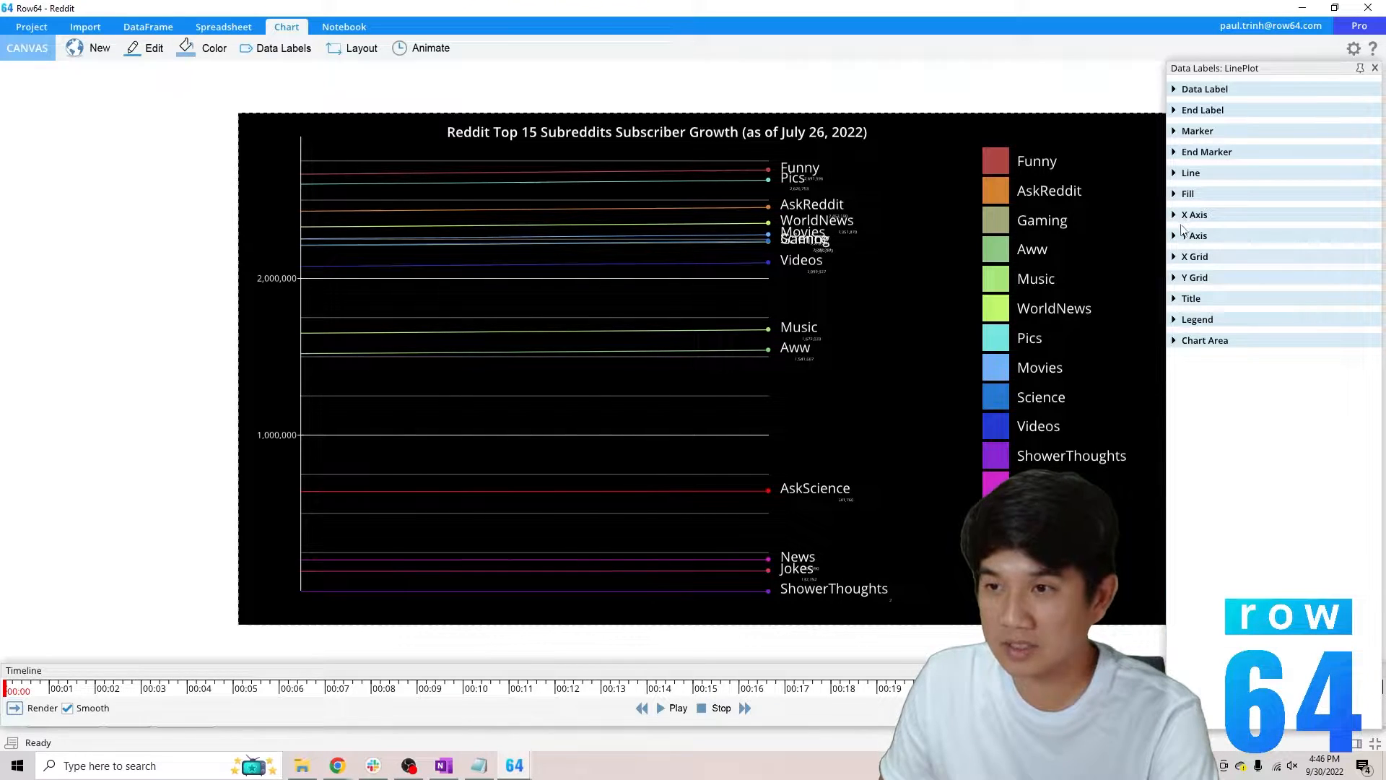
left_click(1375, 69)
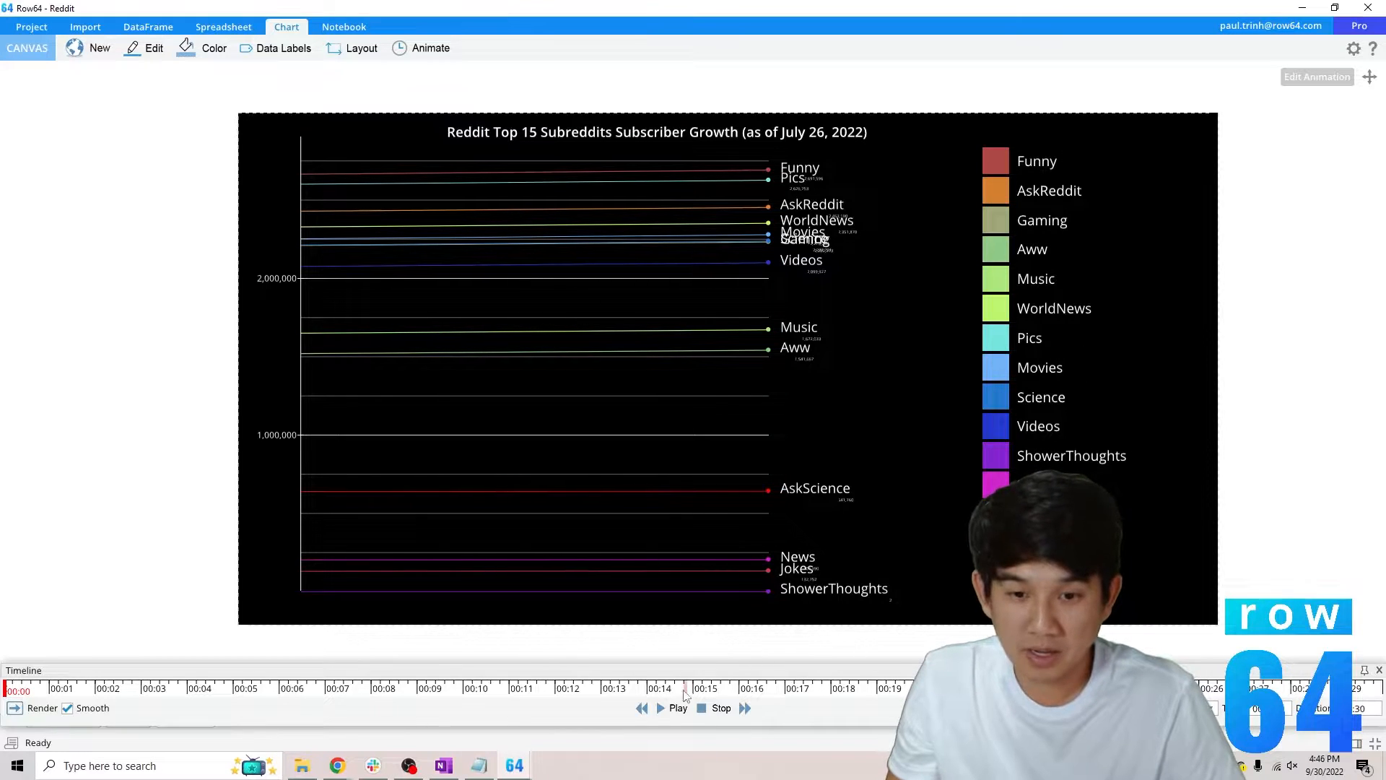
Play the animation, move the playhead to its end at 00:30 and open the animation for keyframe editing
left_click(672, 711)
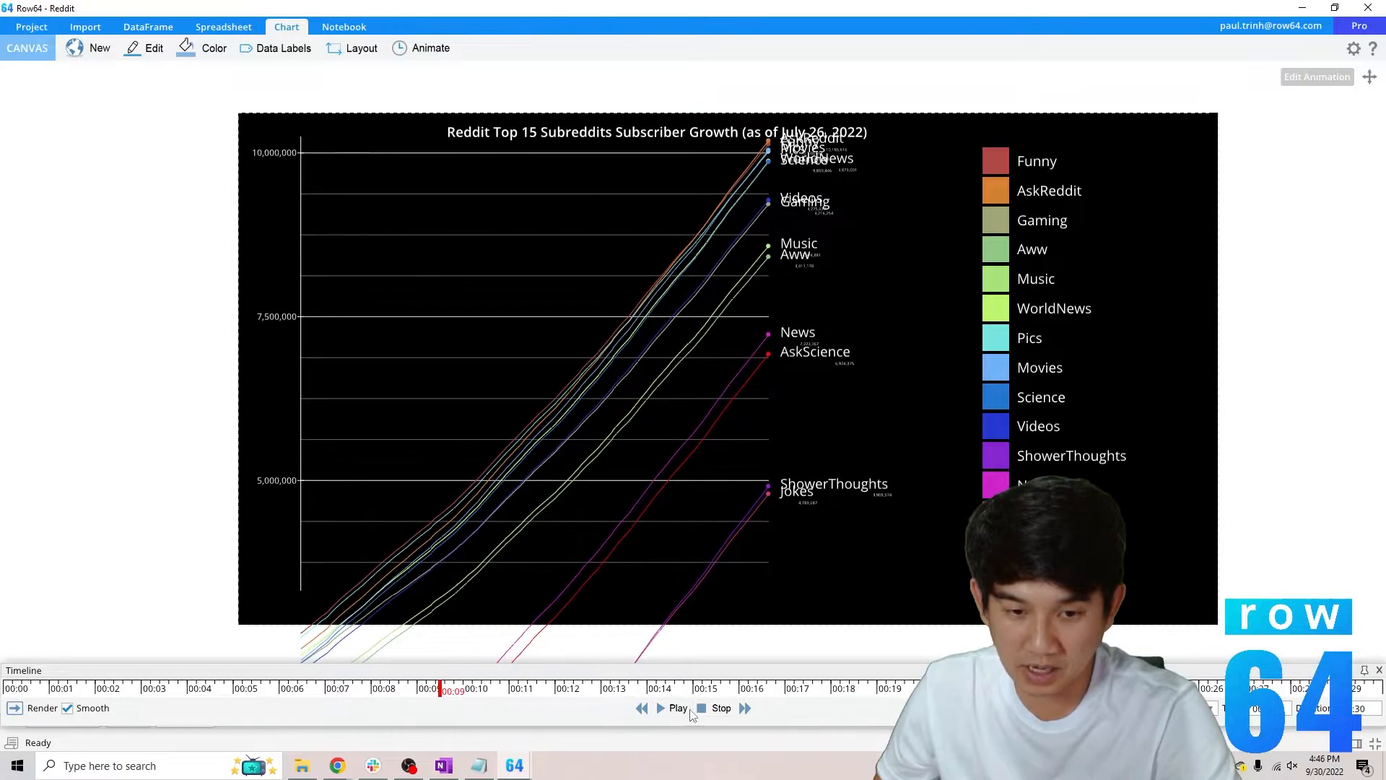
left_click_drag(441, 690, 1382, 691)
left_click(1313, 79)
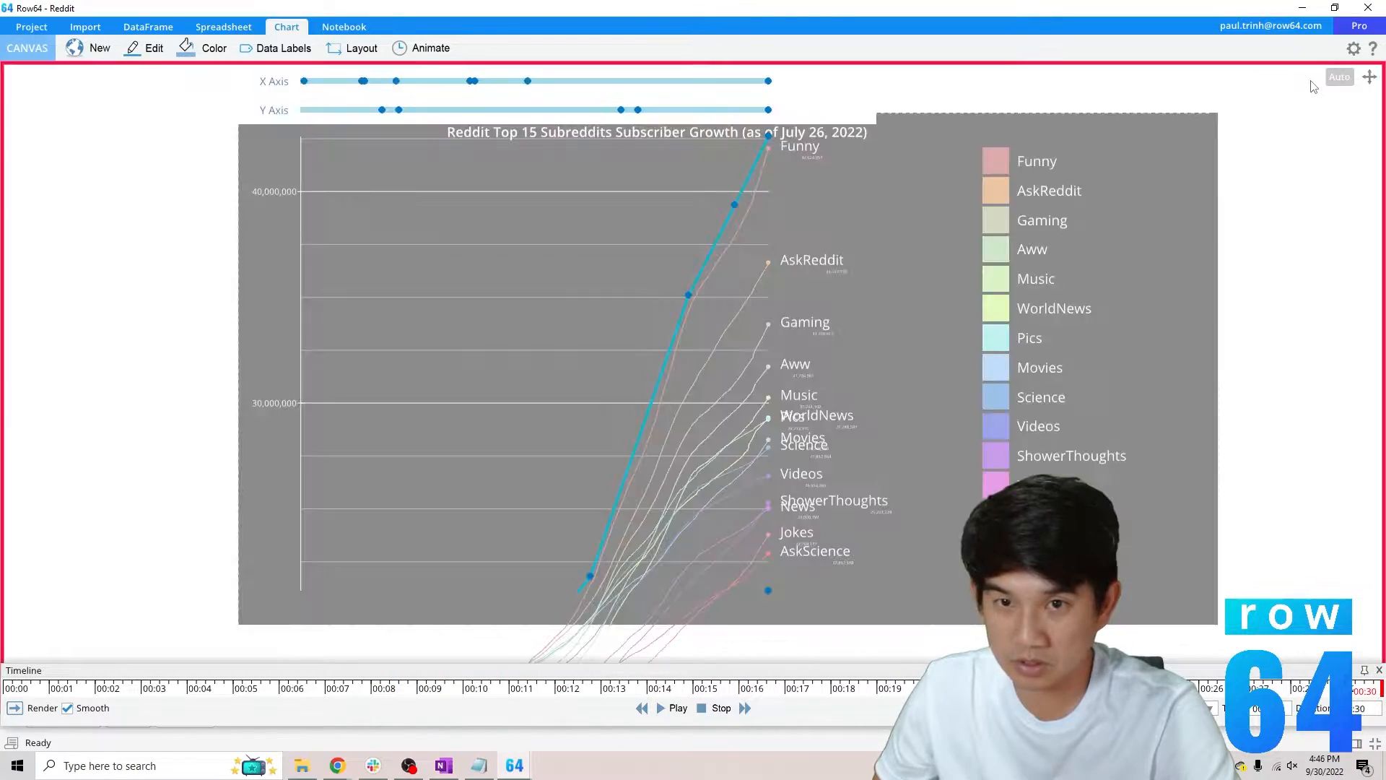
Scrub the animation back to its start and forward to its end to examine the axis-range keyframes
scroll(953, 453, "up", 4)
scroll(953, 453, "down", 4)
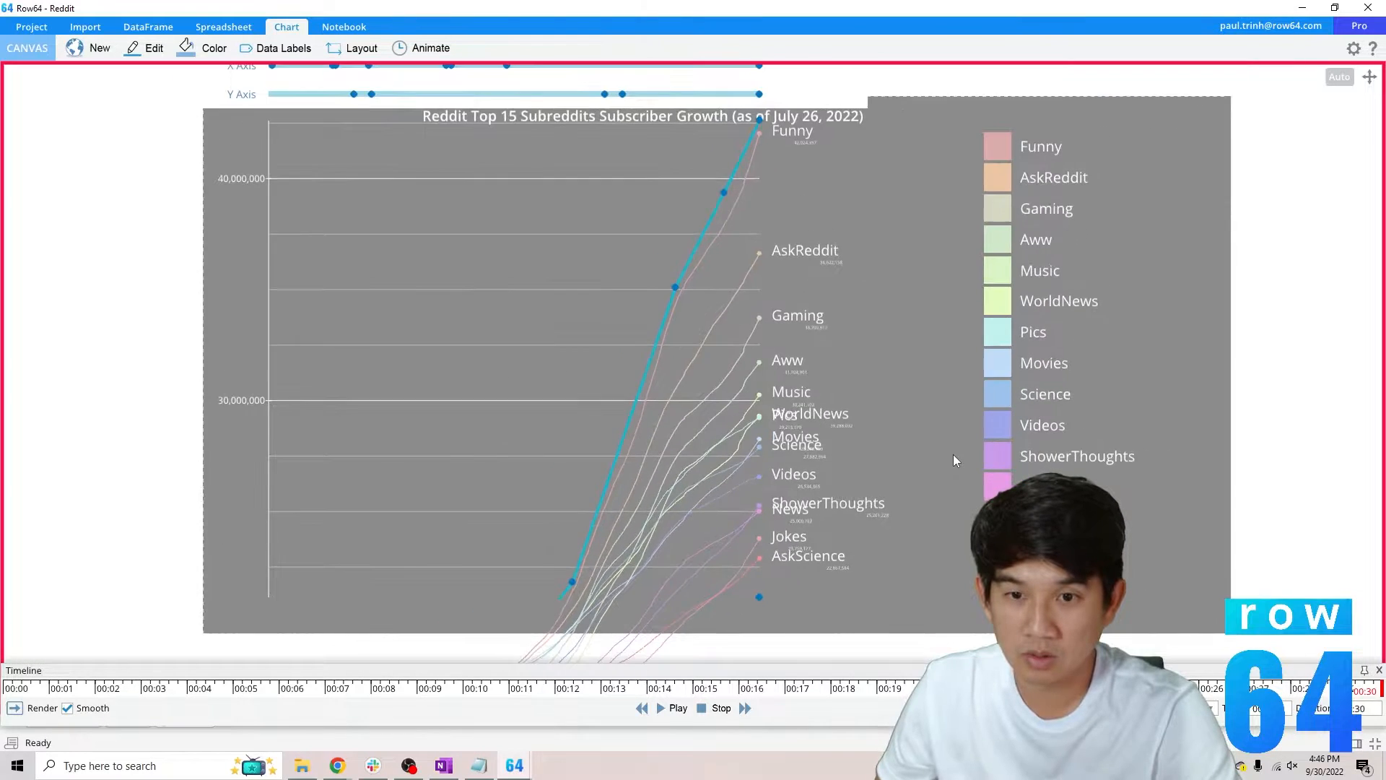
left_click(799, 689)
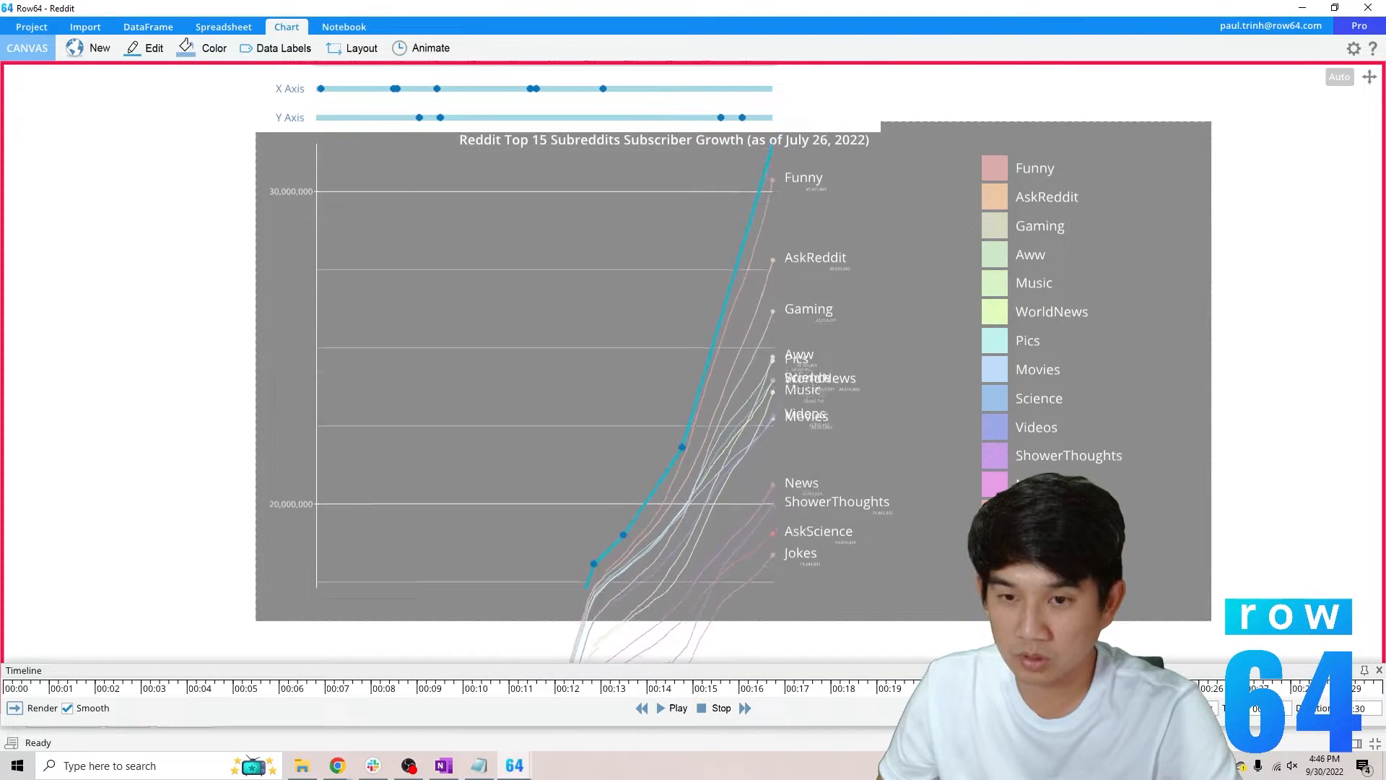
left_click_drag(799, 690, 14, 661)
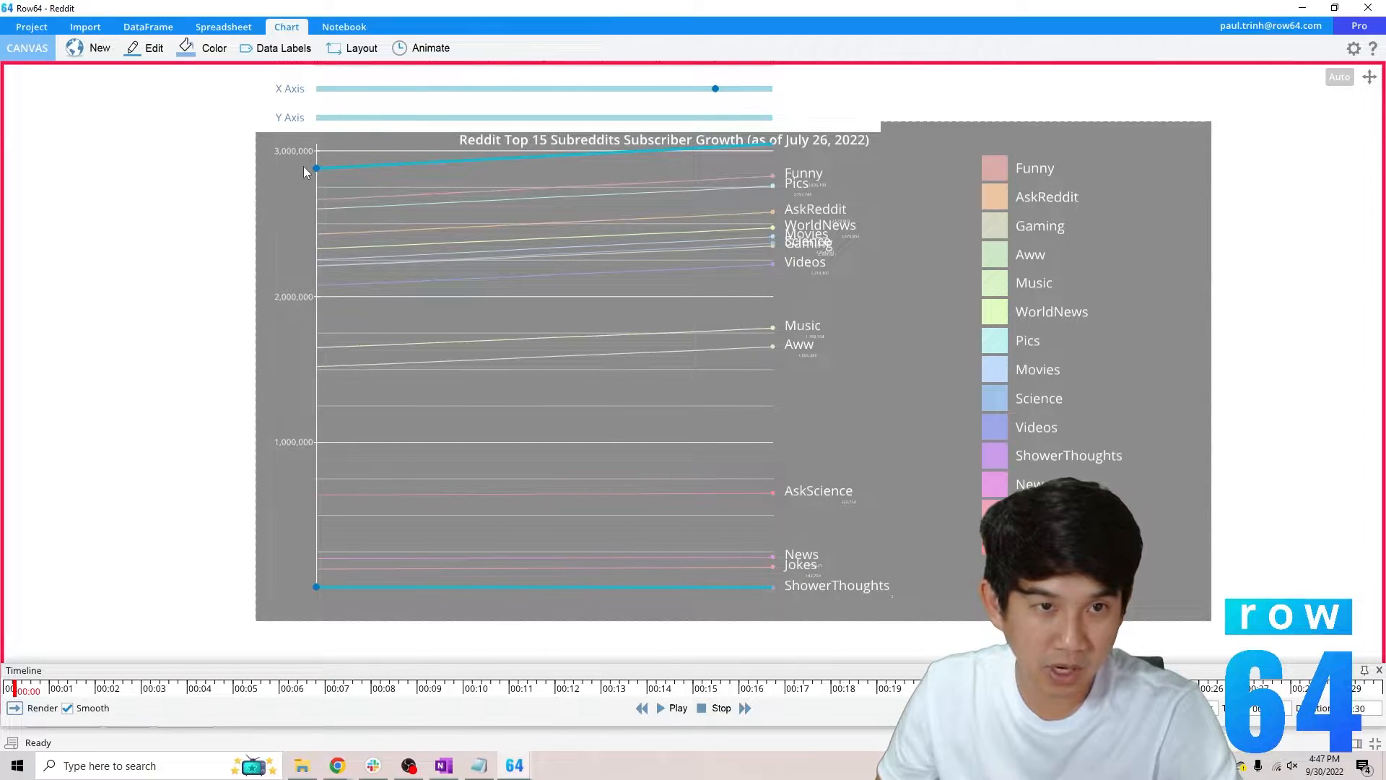
left_click_drag(20, 695, 1166, 656)
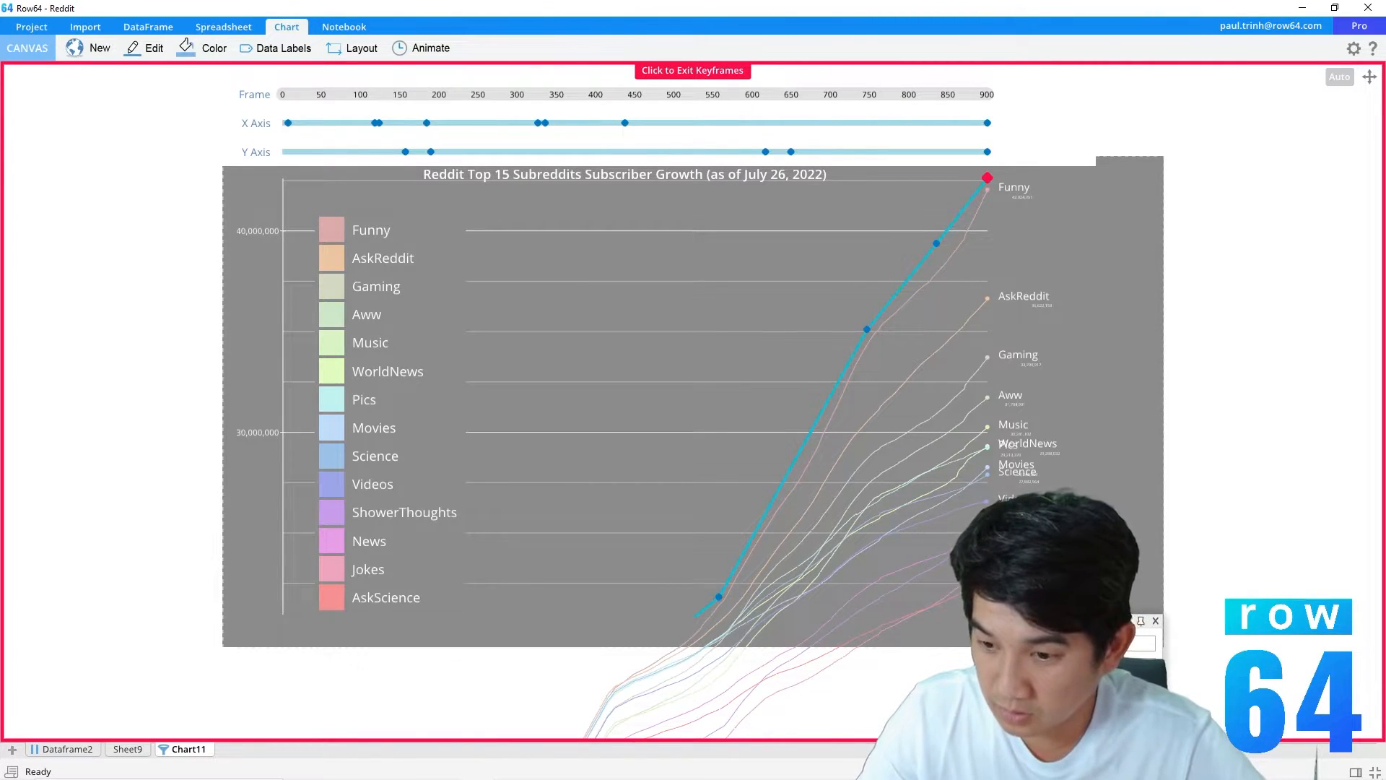
Lower the Y-axis lower-bound keyframes from about frame 450 through the final frame to about zero
key("Return")
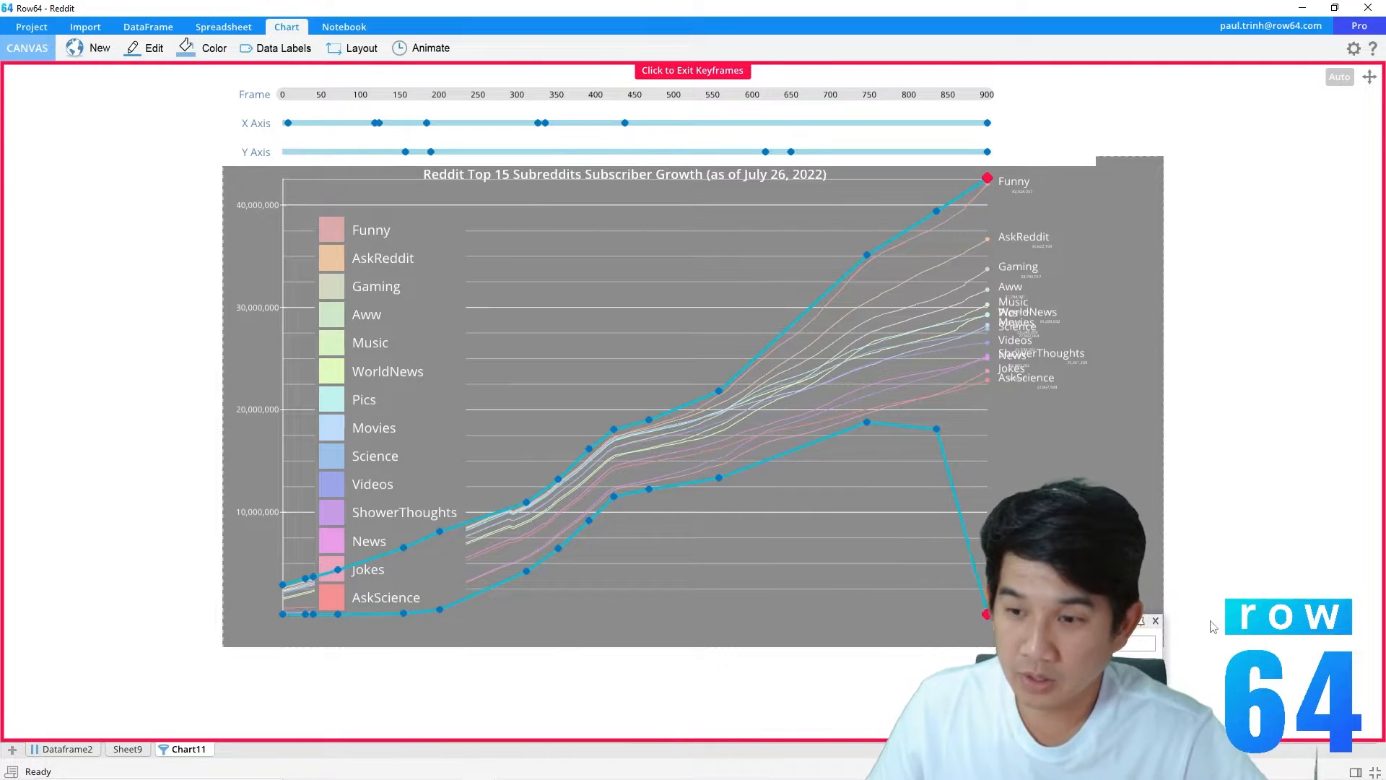
left_click(1156, 620)
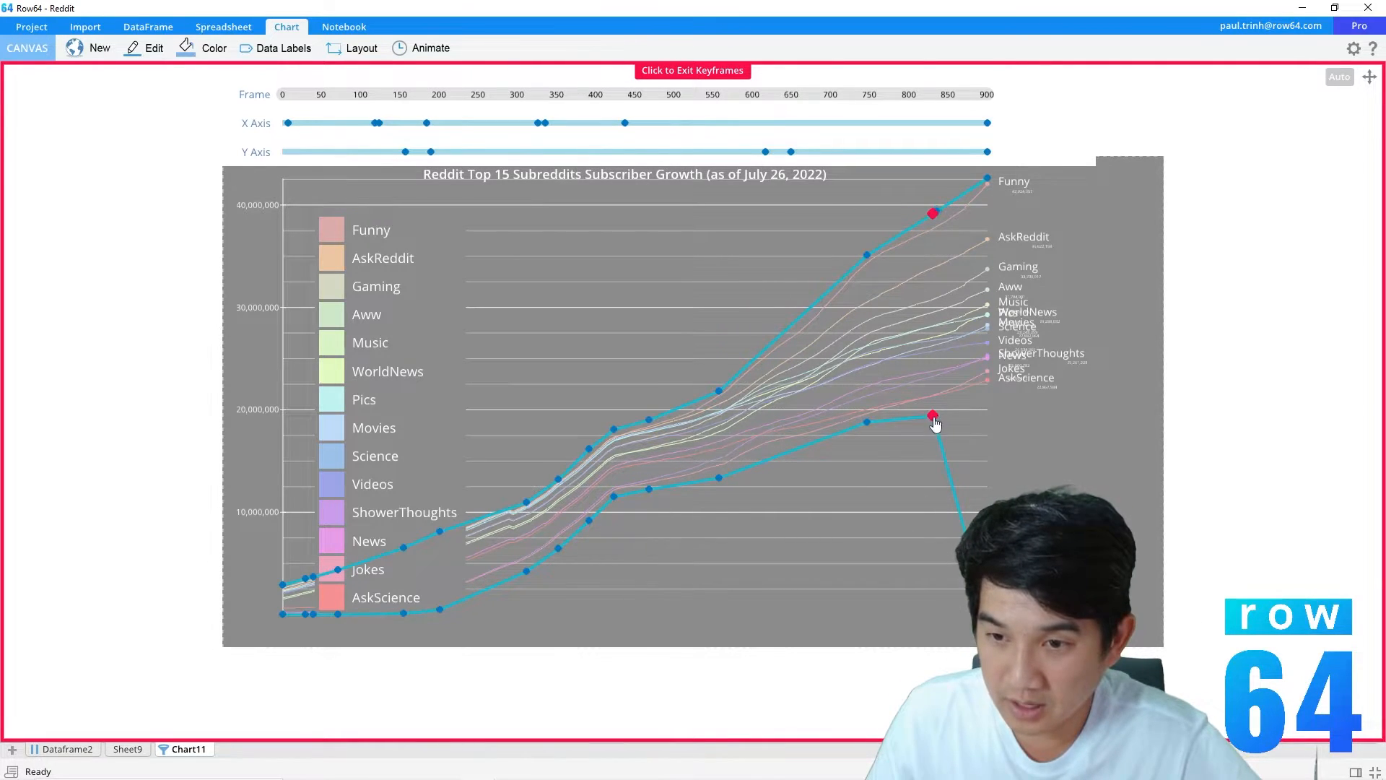
mouse_move(933, 417)
left_mouse_down()
mouse_move(925, 609)
mouse_move(939, 622)
left_mouse_up()
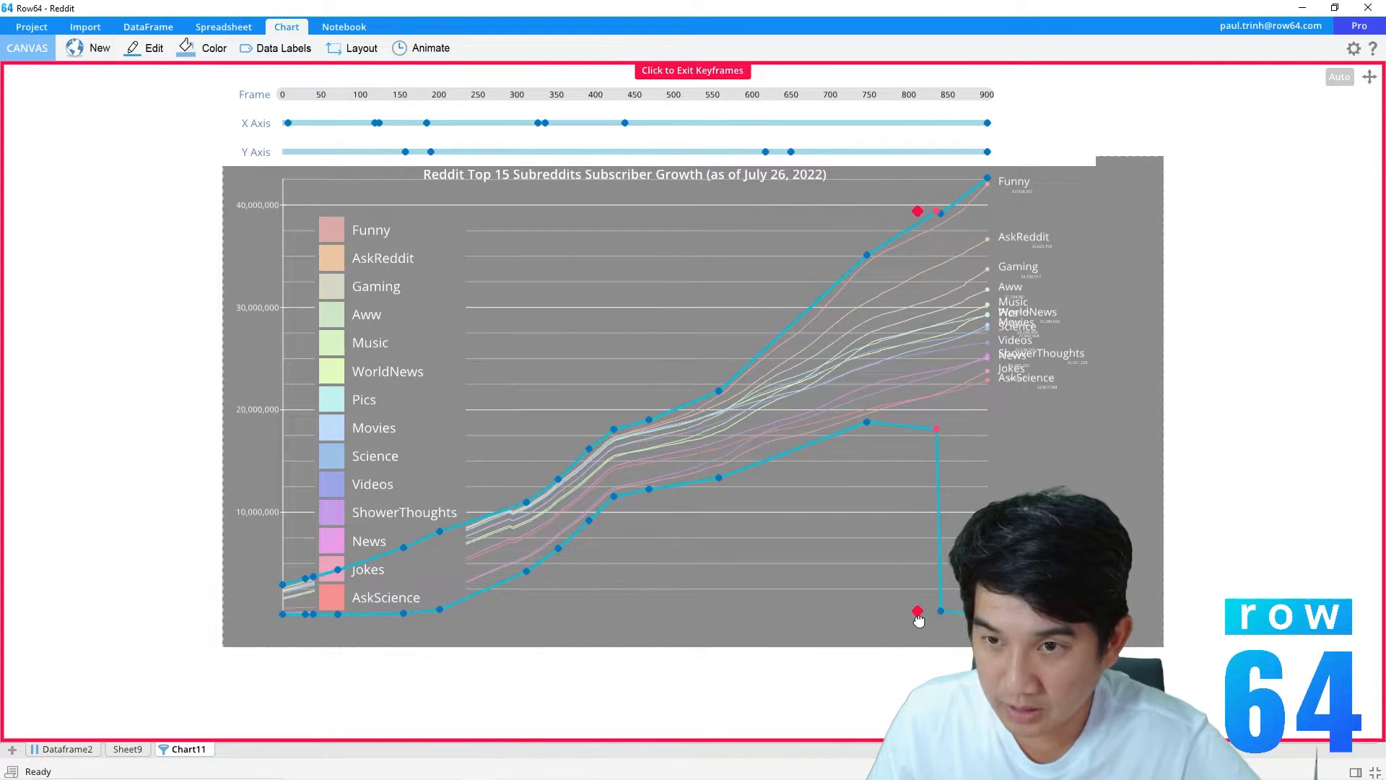
left_click_drag(867, 423, 846, 600)
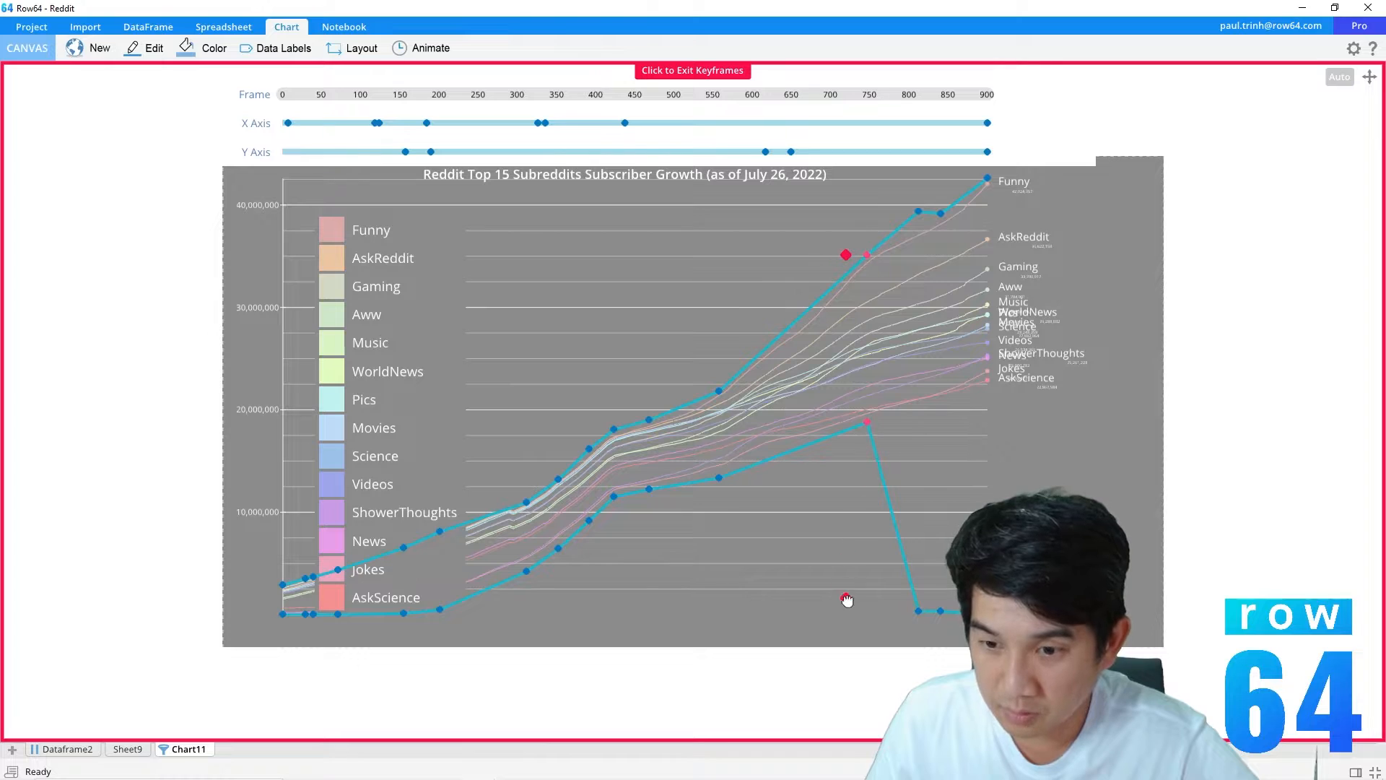
left_click(719, 478)
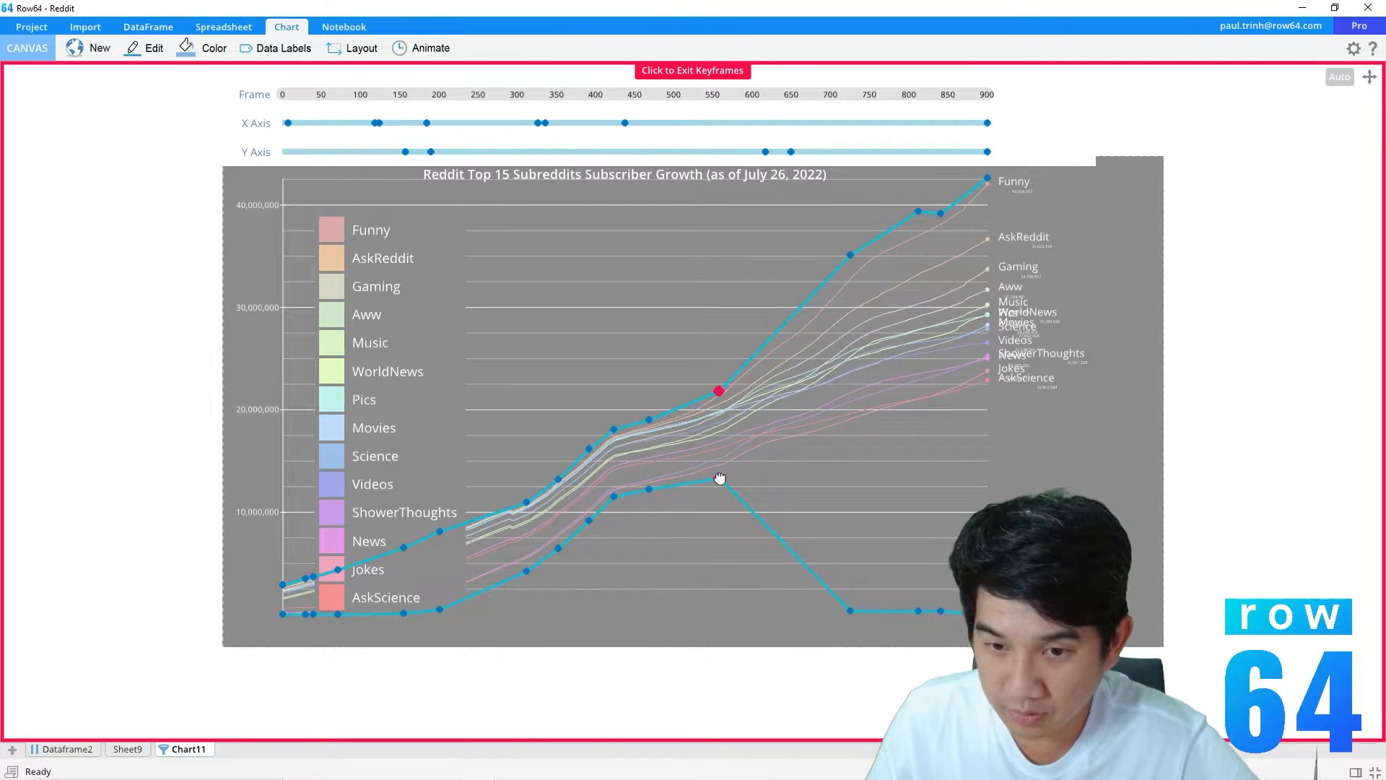
left_click_drag(709, 624, 640, 618)
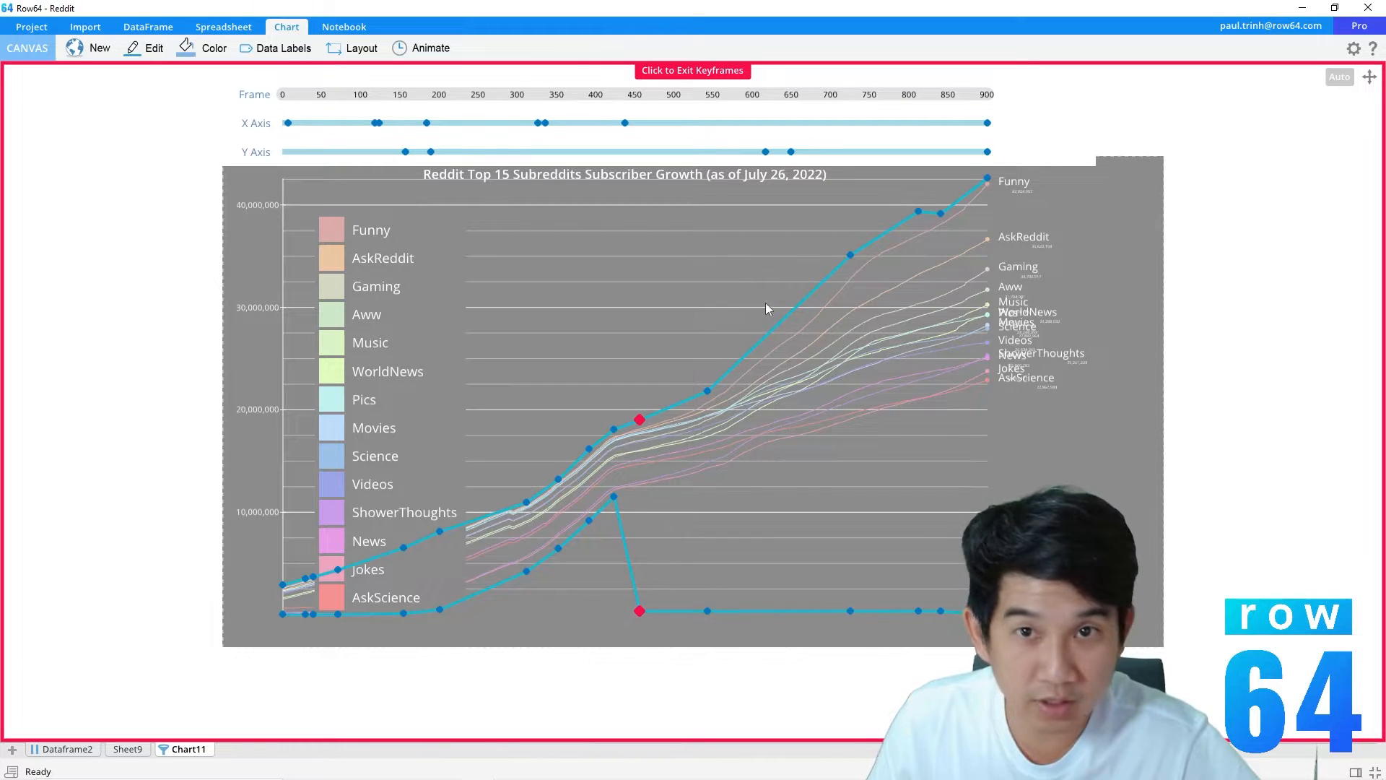
Raise the lower-bound keyframes between about frames 520 and 800 to just below the lines and slightly lower the upper bound near frame 795
left_click(417, 52)
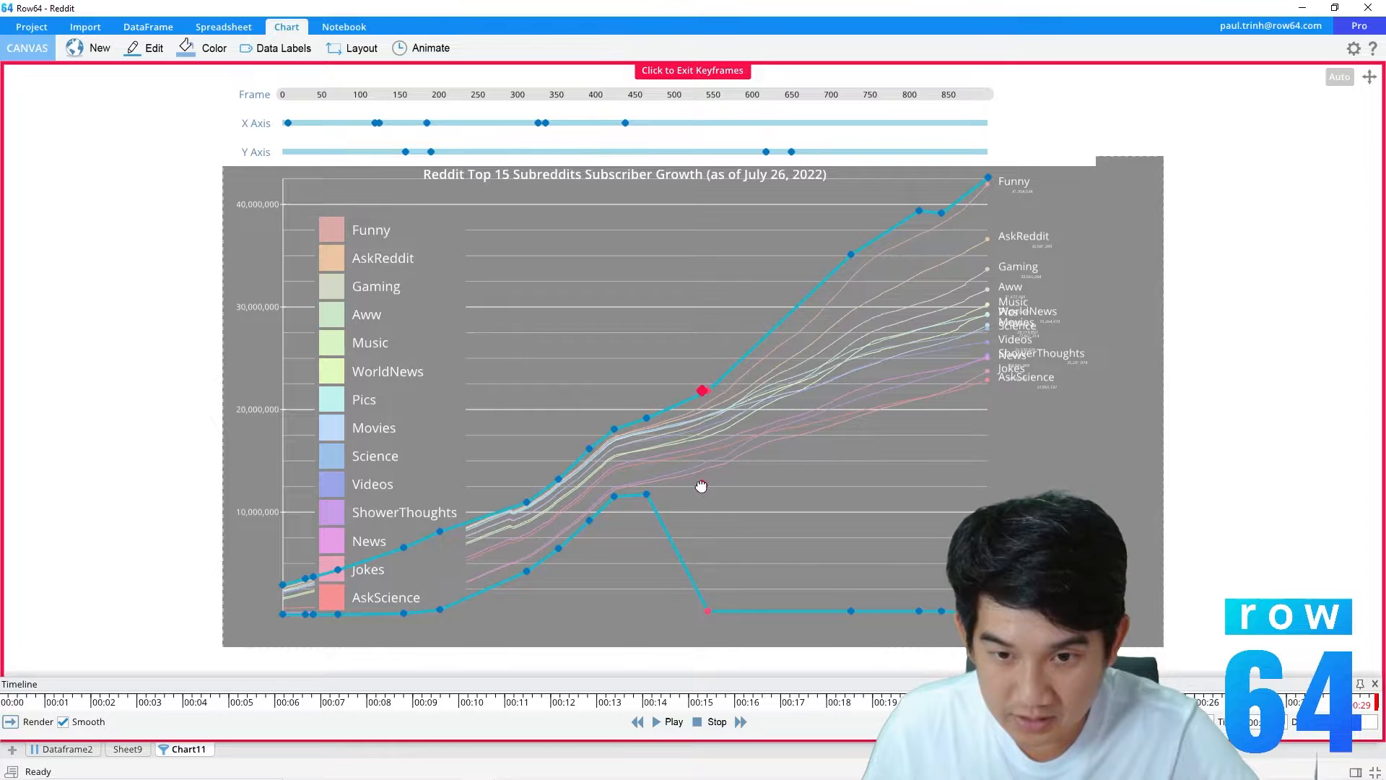
left_click_drag(701, 486, 702, 485)
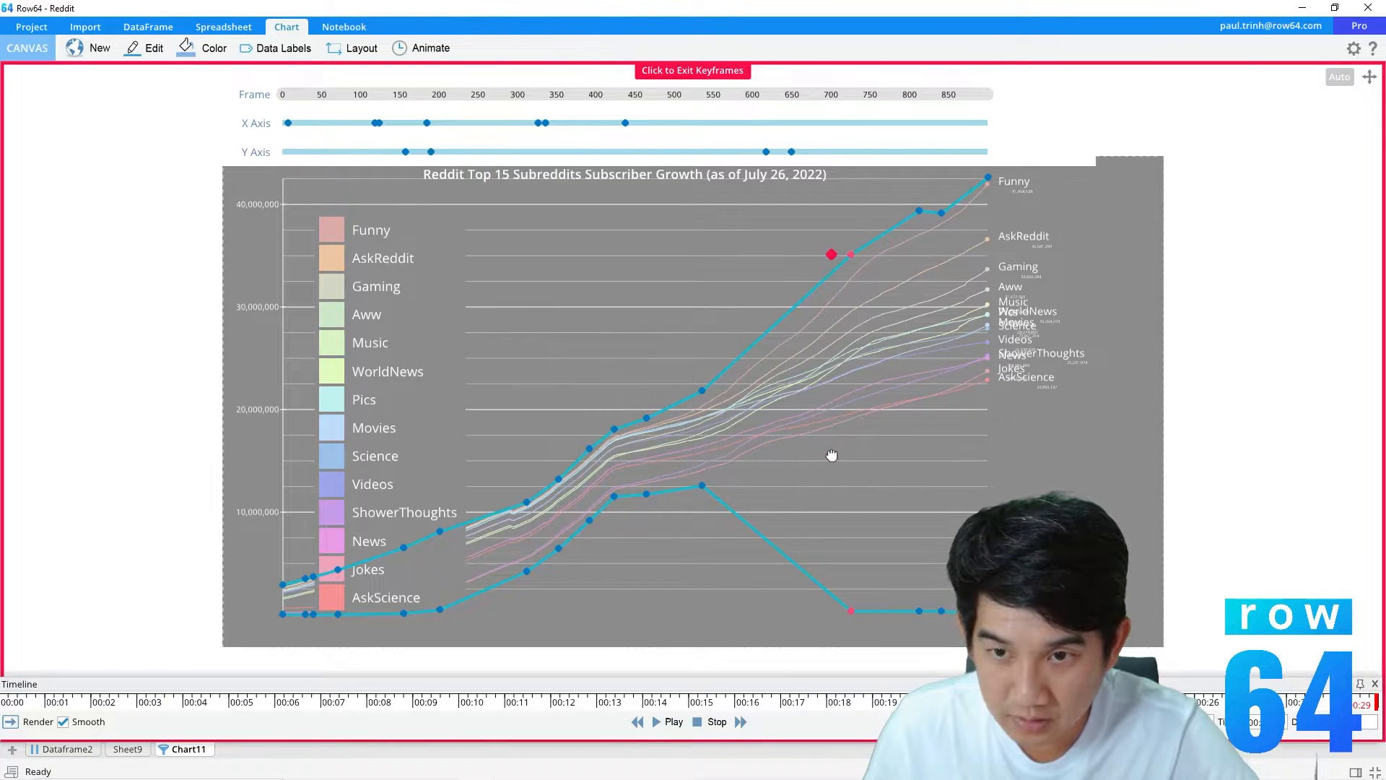
left_click(847, 439)
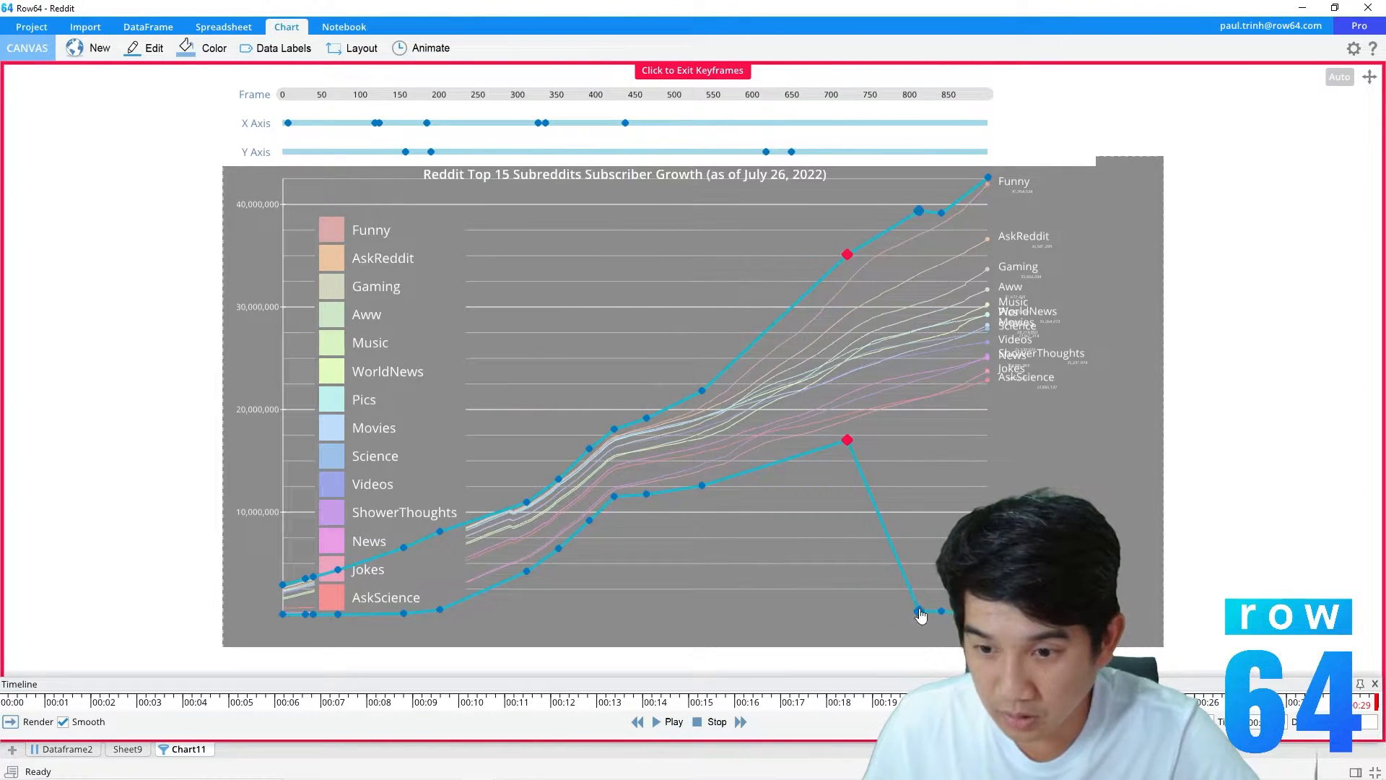
left_click(905, 431)
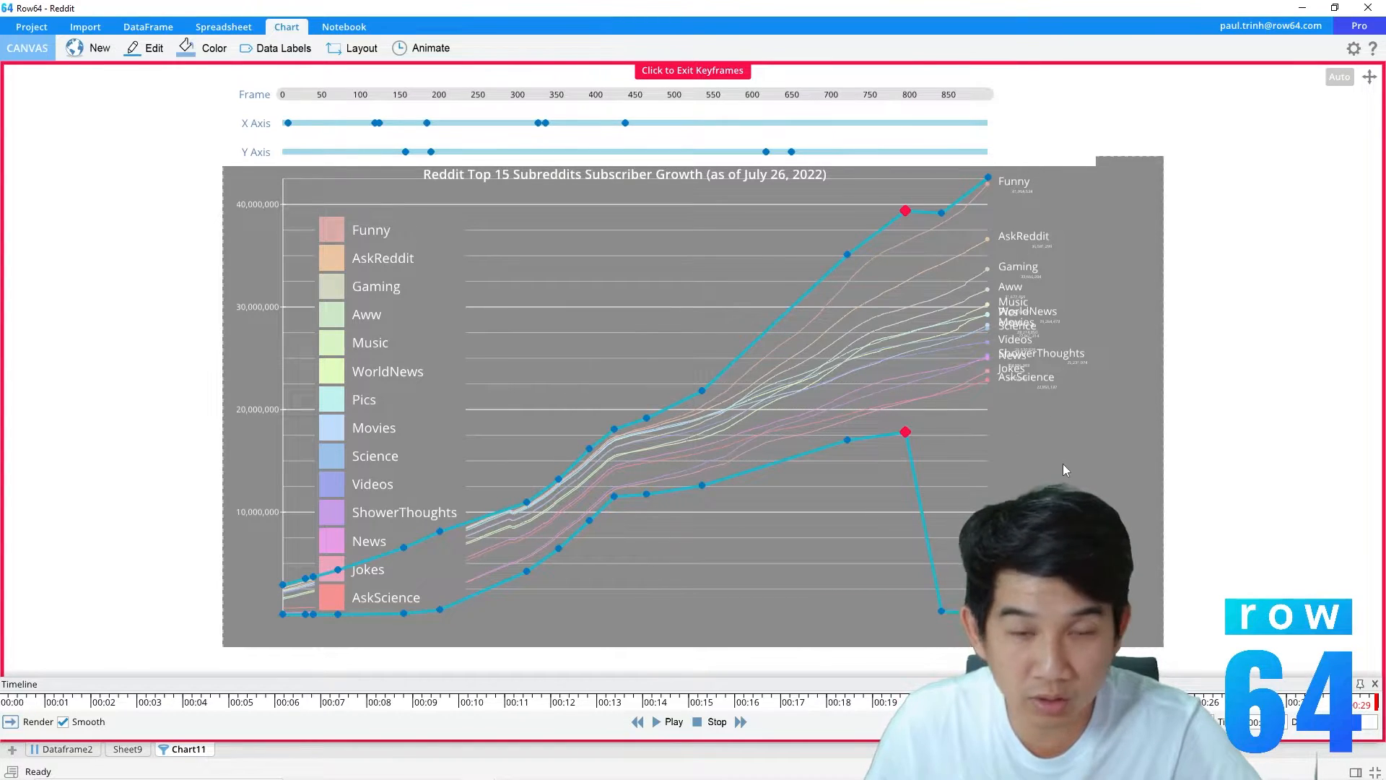
left_click_drag(941, 611, 943, 432)
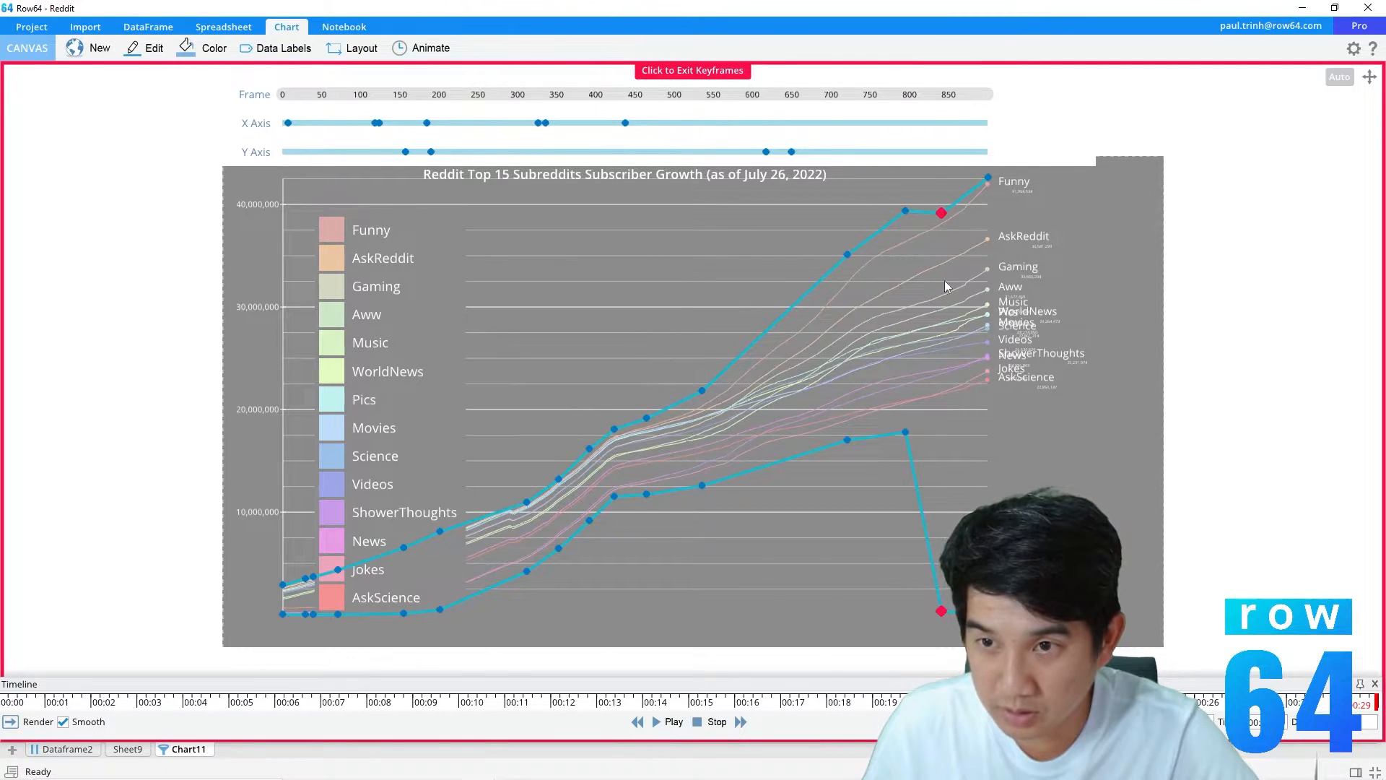
left_click_drag(905, 215, 905, 223)
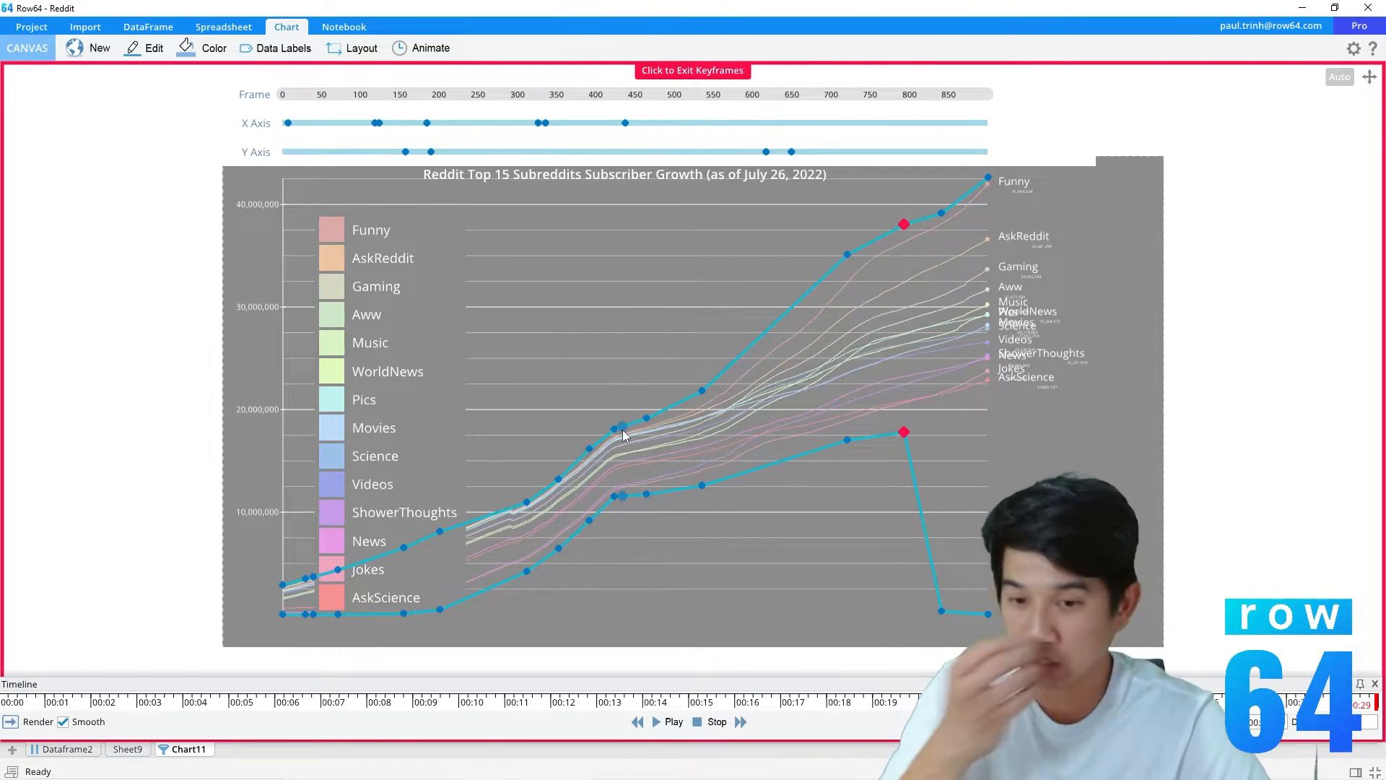
Preview the adjusted axis range from the middle of the animation to its end and return the playhead to 00:00
left_click(992, 701)
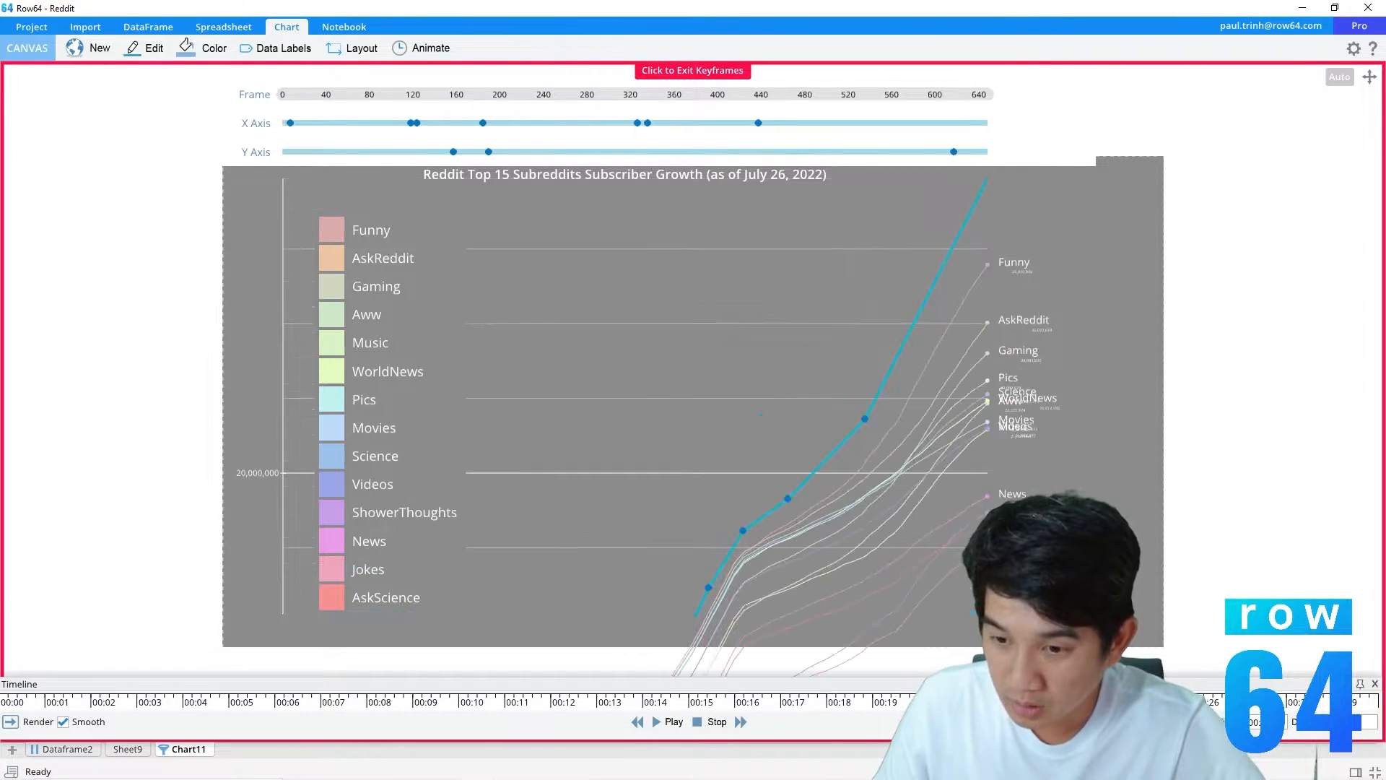
left_click(724, 701)
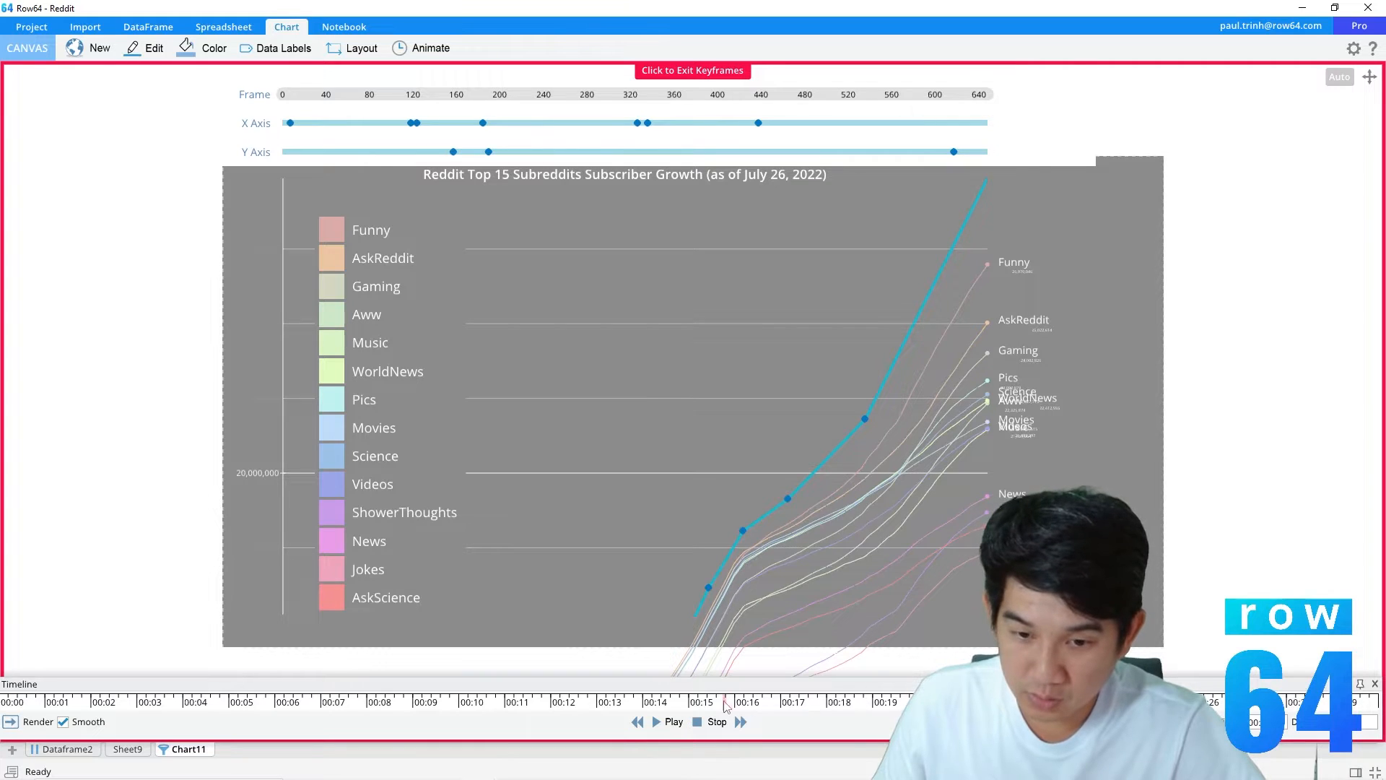
left_click(665, 723)
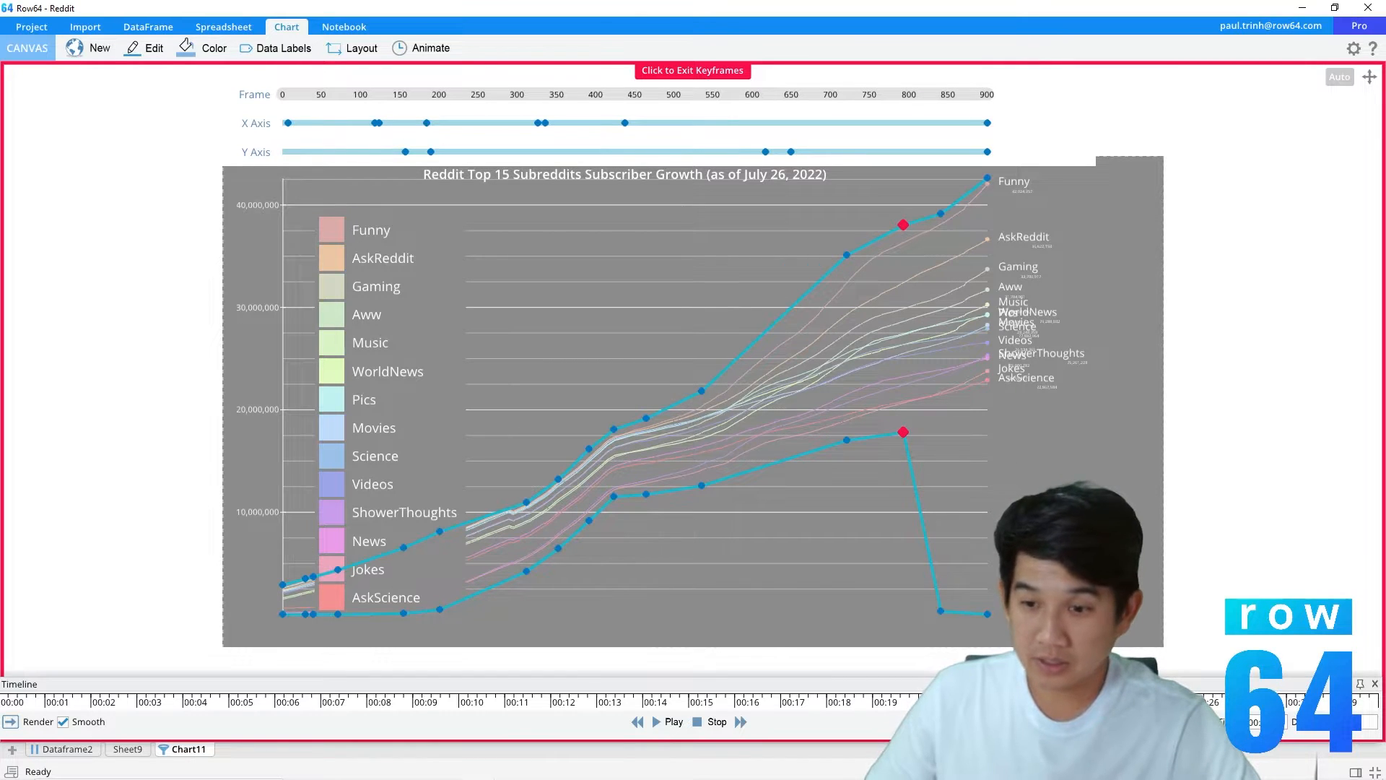
left_click_drag(1375, 701, 2, 702)
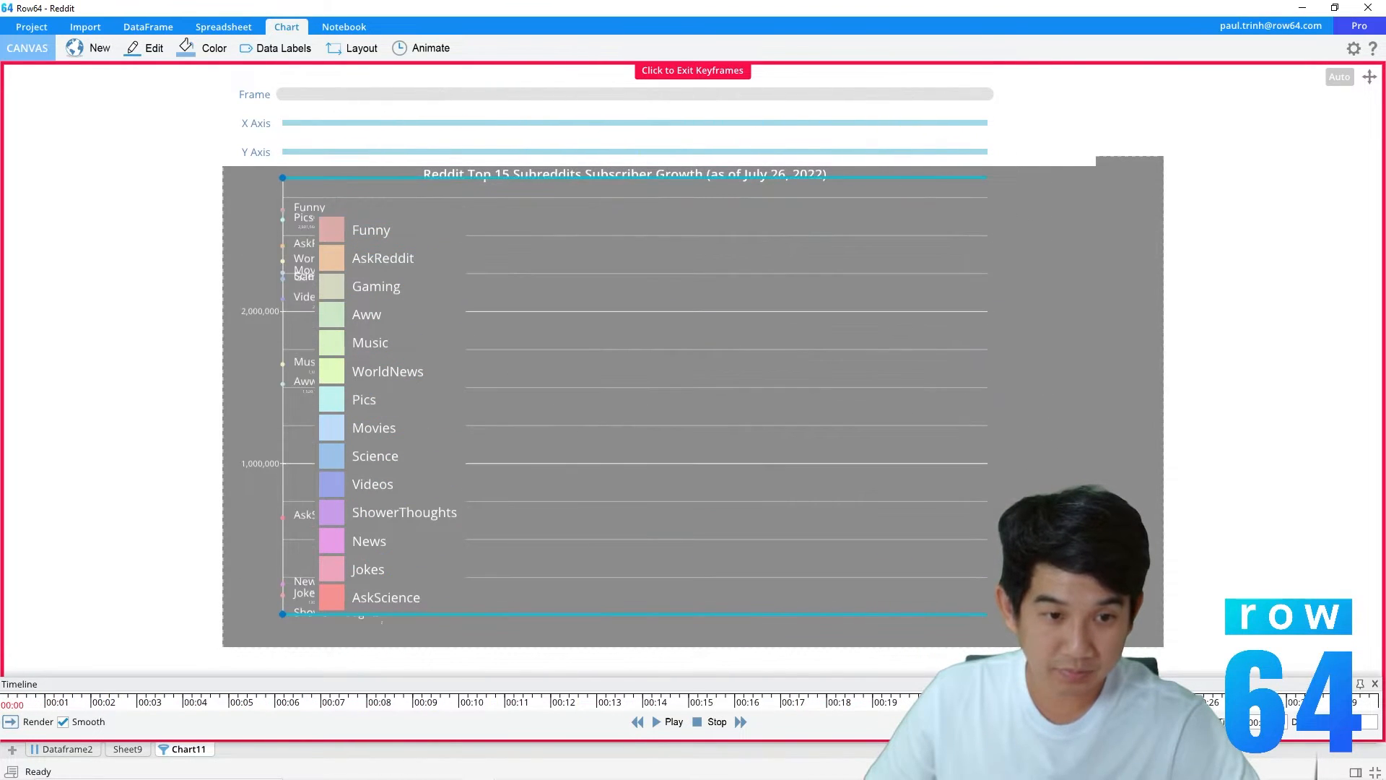
Place the legend to the right of the plot, narrow the plot area beside it and reopen keyframe editing
left_click(701, 70)
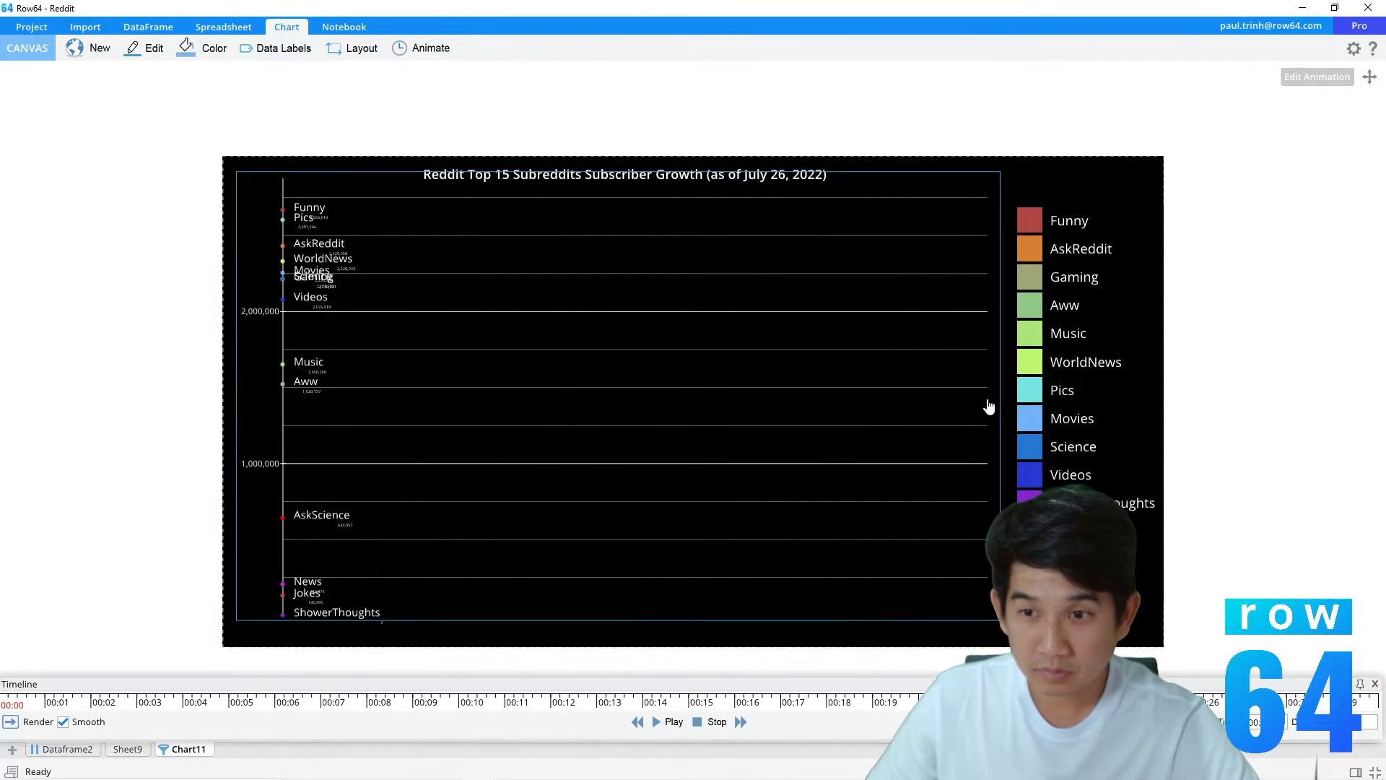
left_click_drag(903, 410, 856, 410)
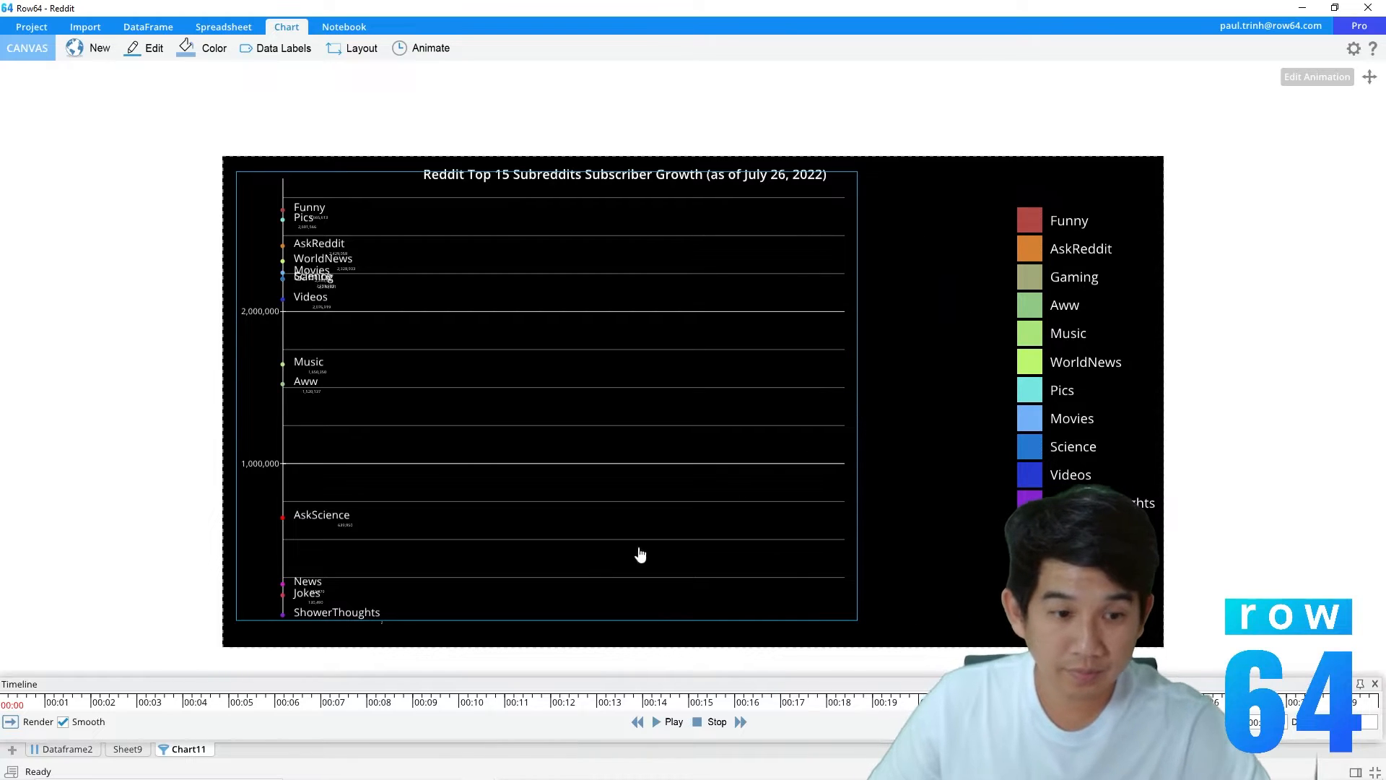
left_click(1313, 77)
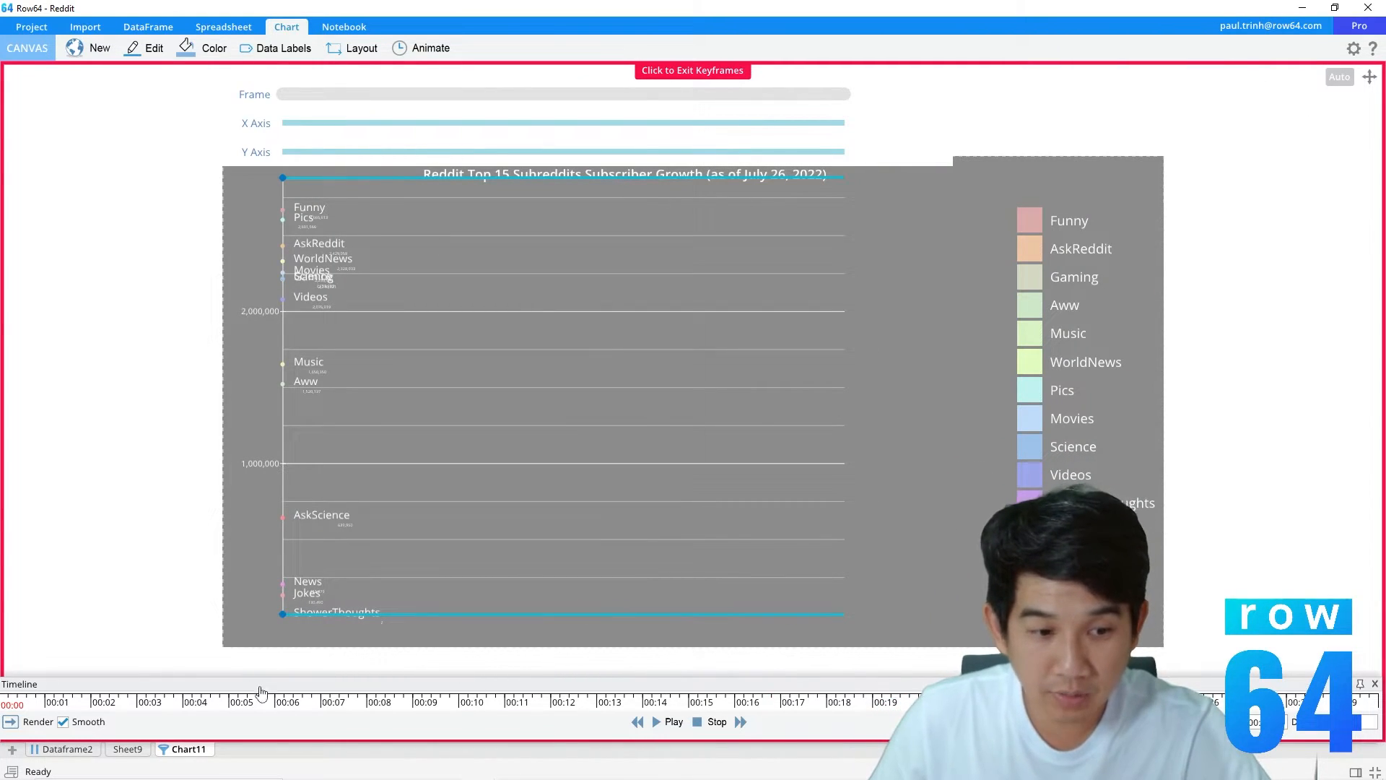
Preview the animation around 00:17 and in its first few seconds, examining the axis-range keyframes and Y-axis tick spacing
left_click_drag(258, 701, 815, 701)
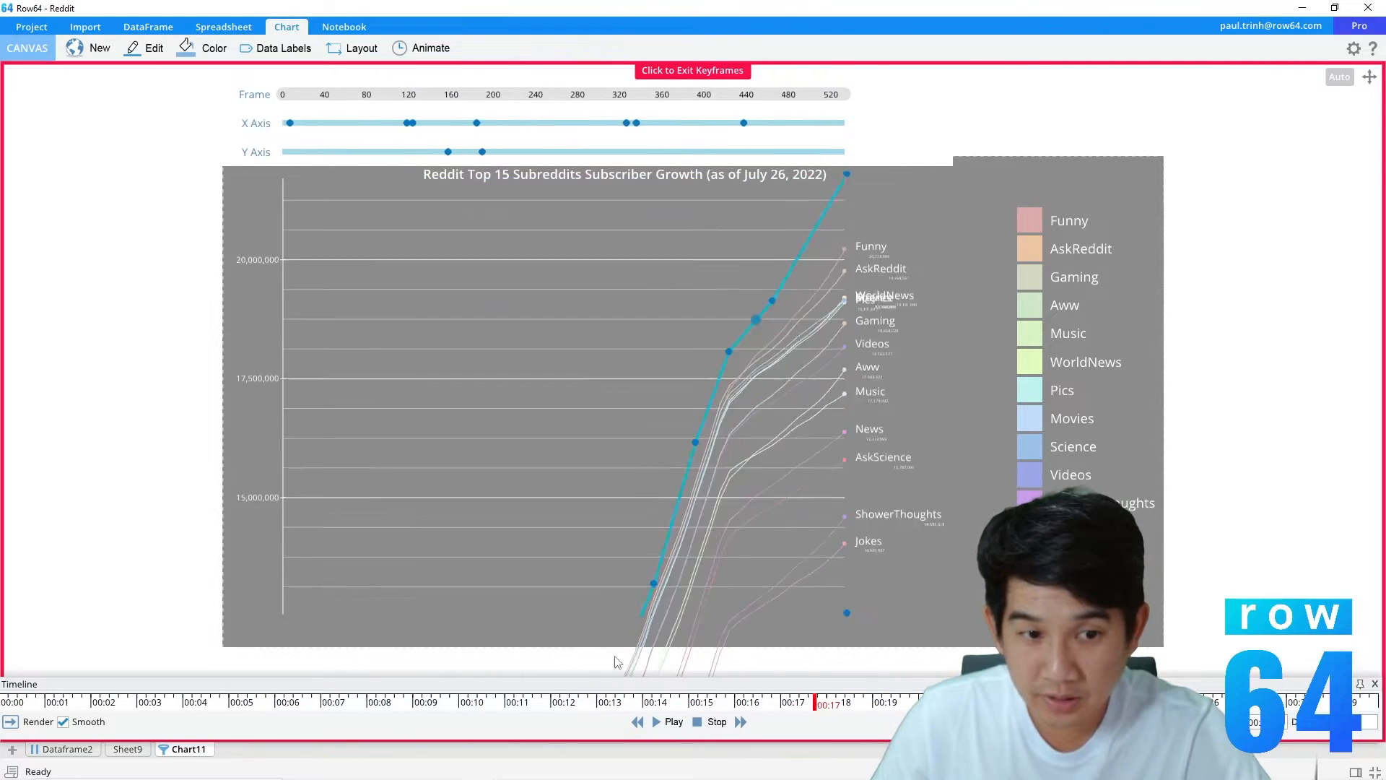
left_click_drag(614, 656, 133, 654)
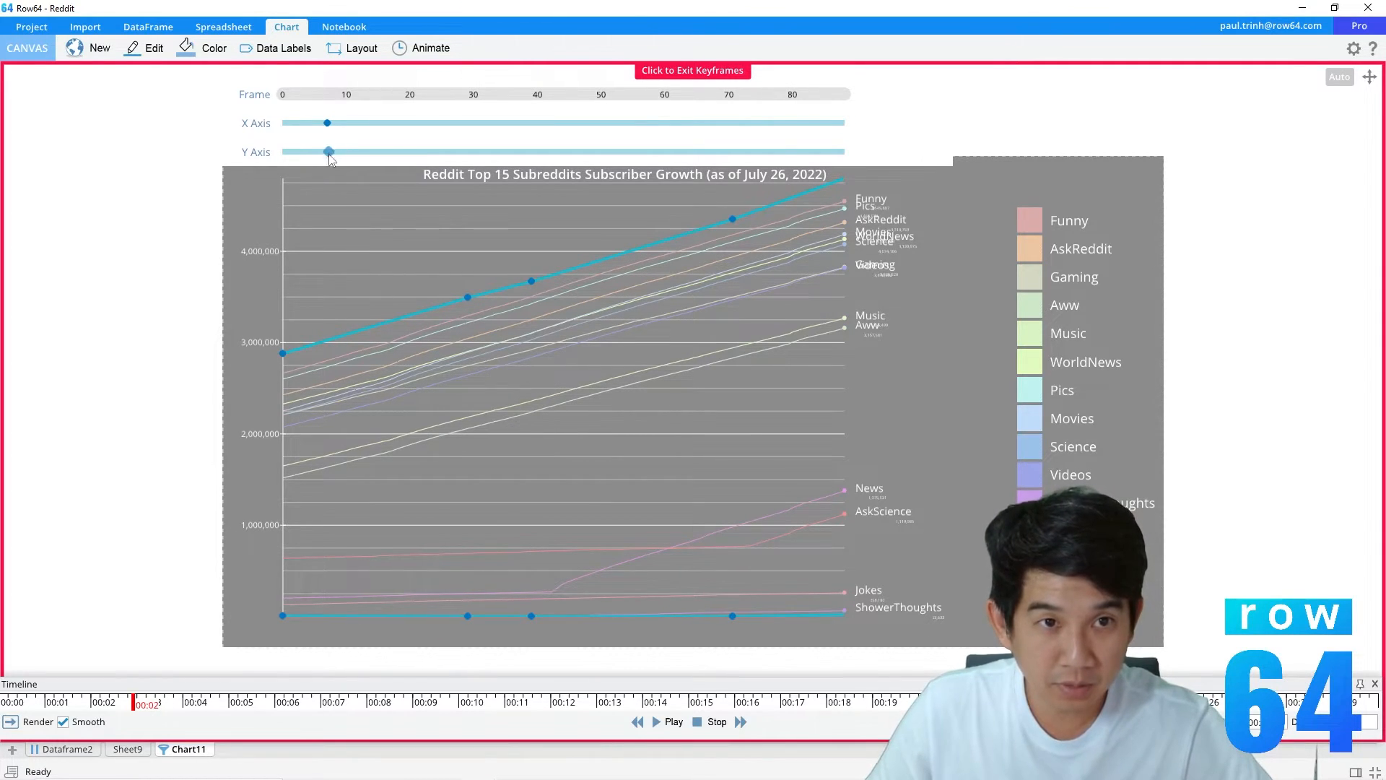
left_click_drag(141, 710, 214, 705)
Review the major and minor unit settings of the Y-axis tick keyframes at frames 156 and 189
left_click_drag(256, 704, 308, 692)
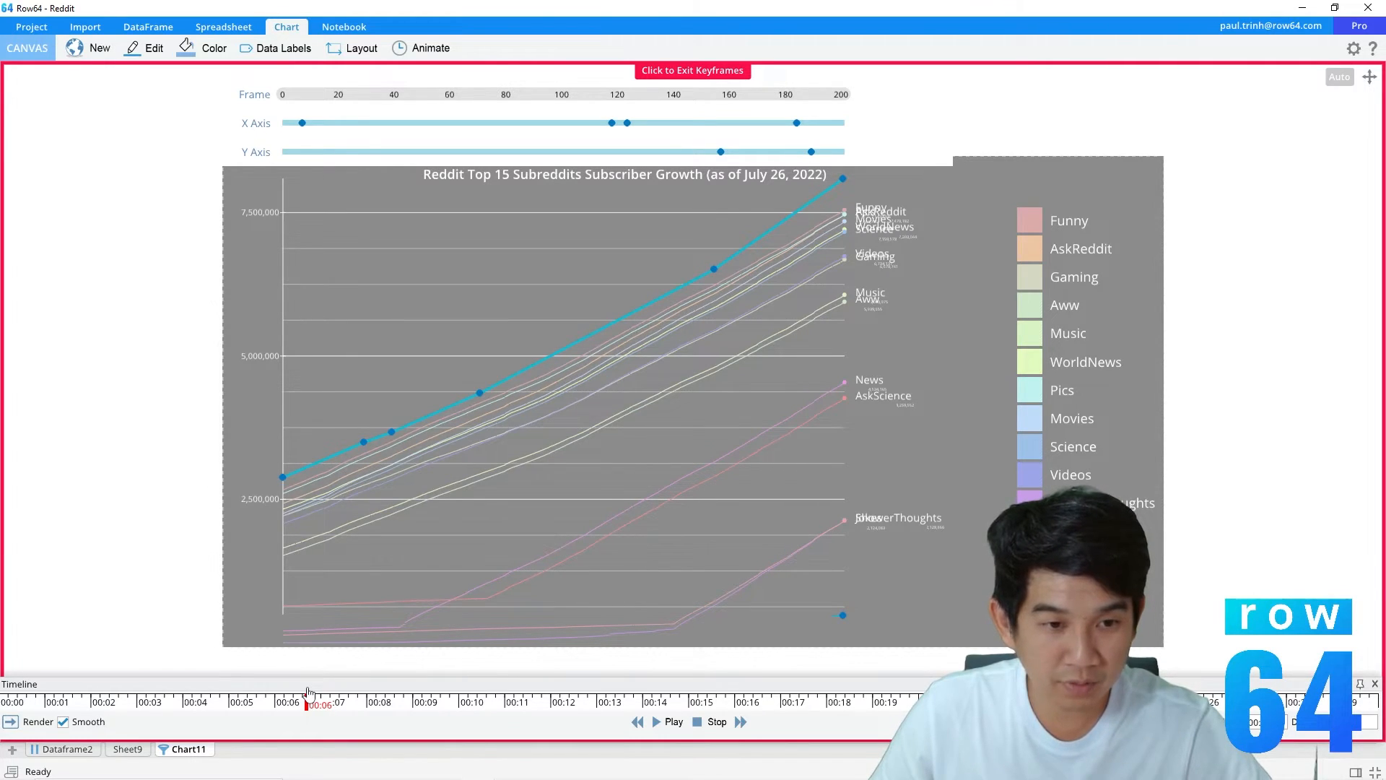
left_click_drag(309, 692, 258, 667)
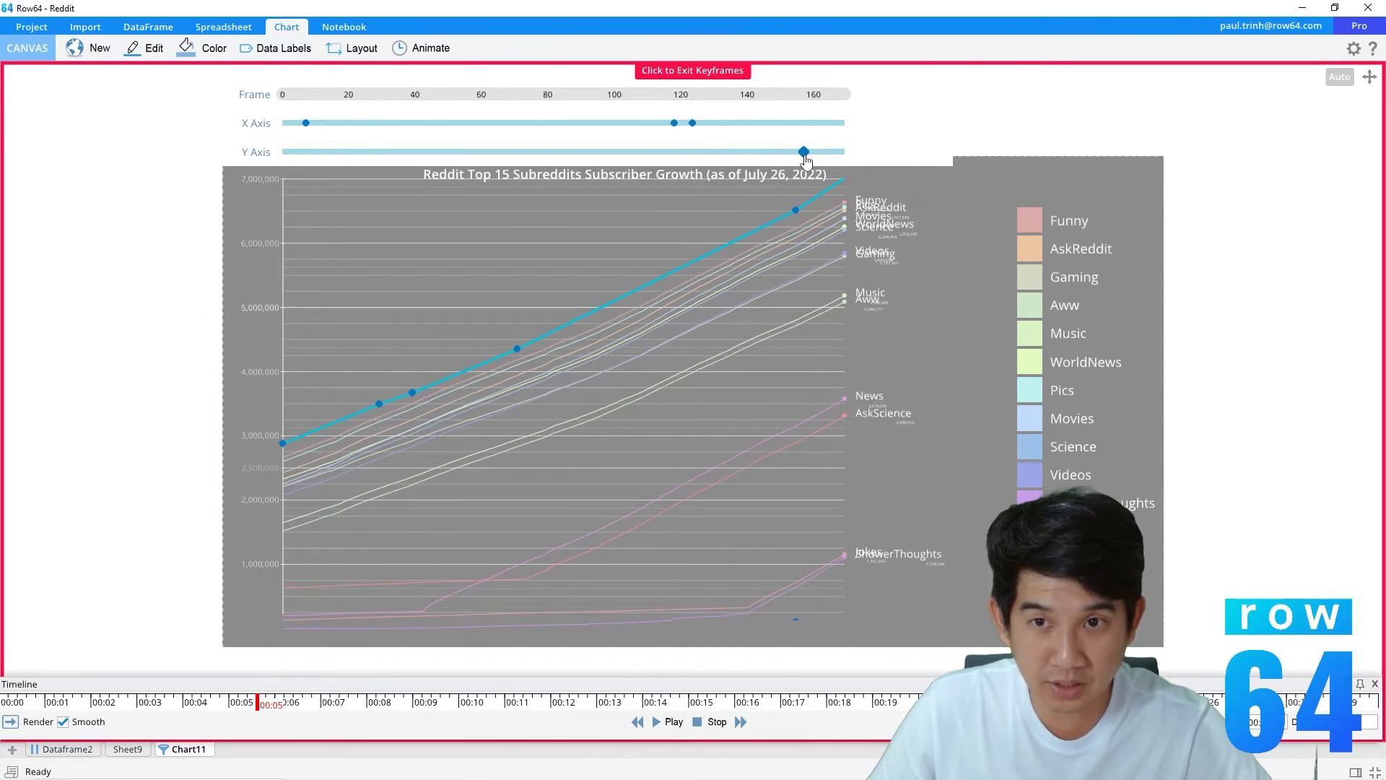
left_click(804, 152)
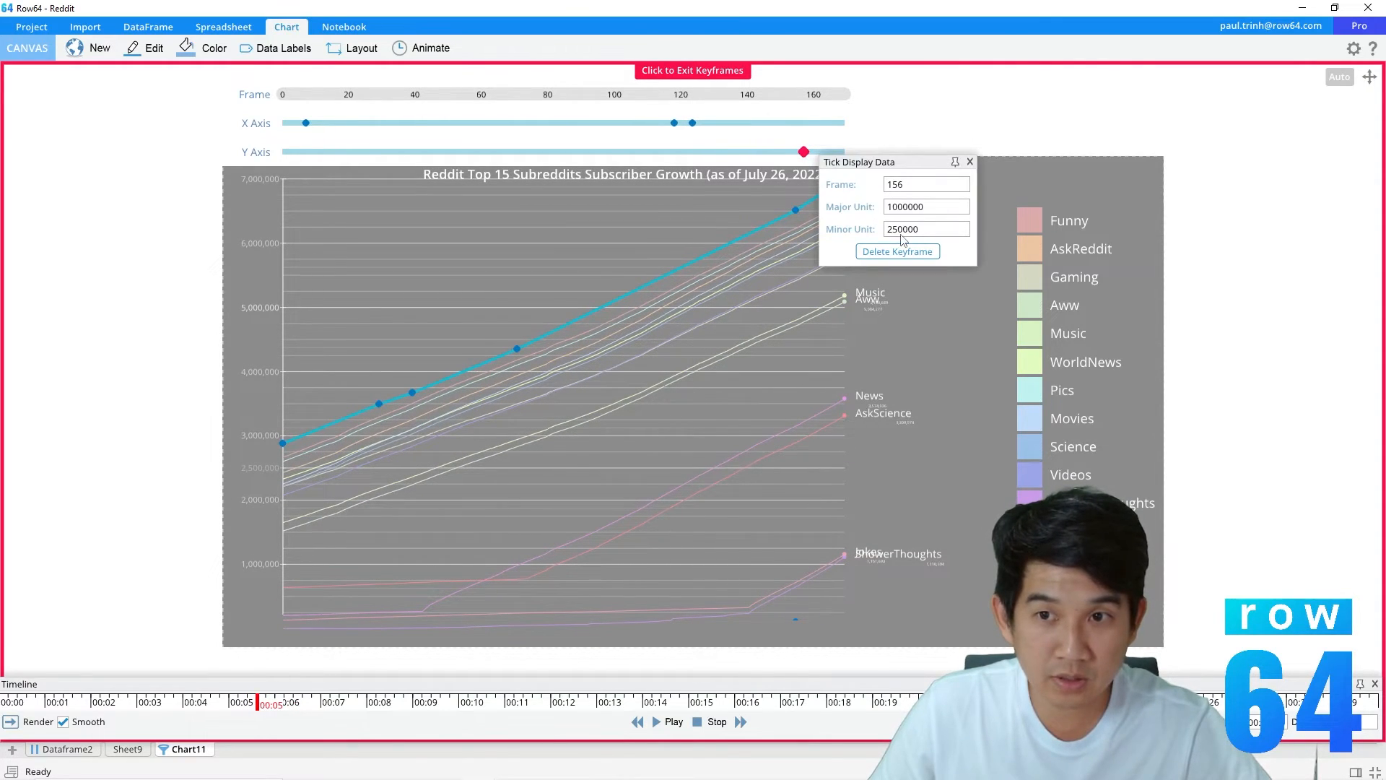
left_click(969, 161)
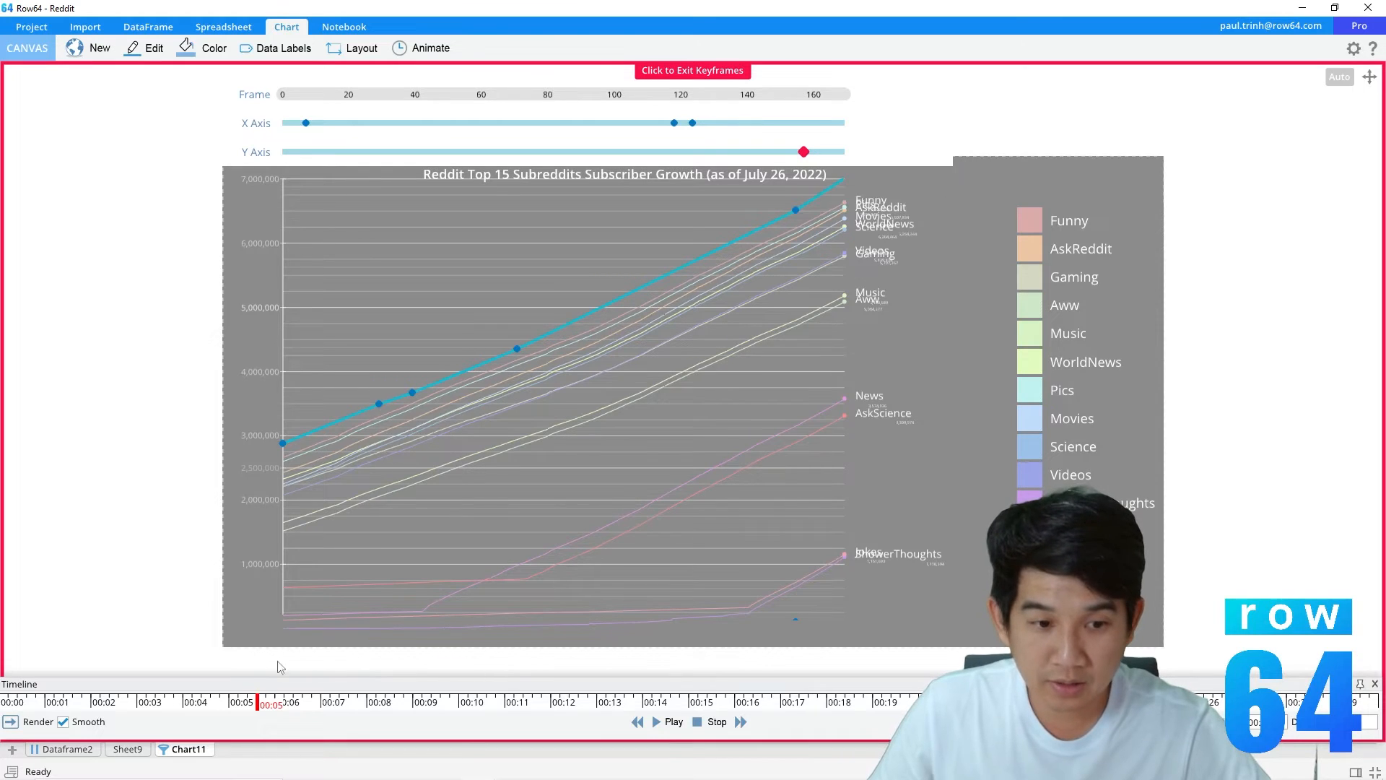
left_click_drag(257, 706, 296, 706)
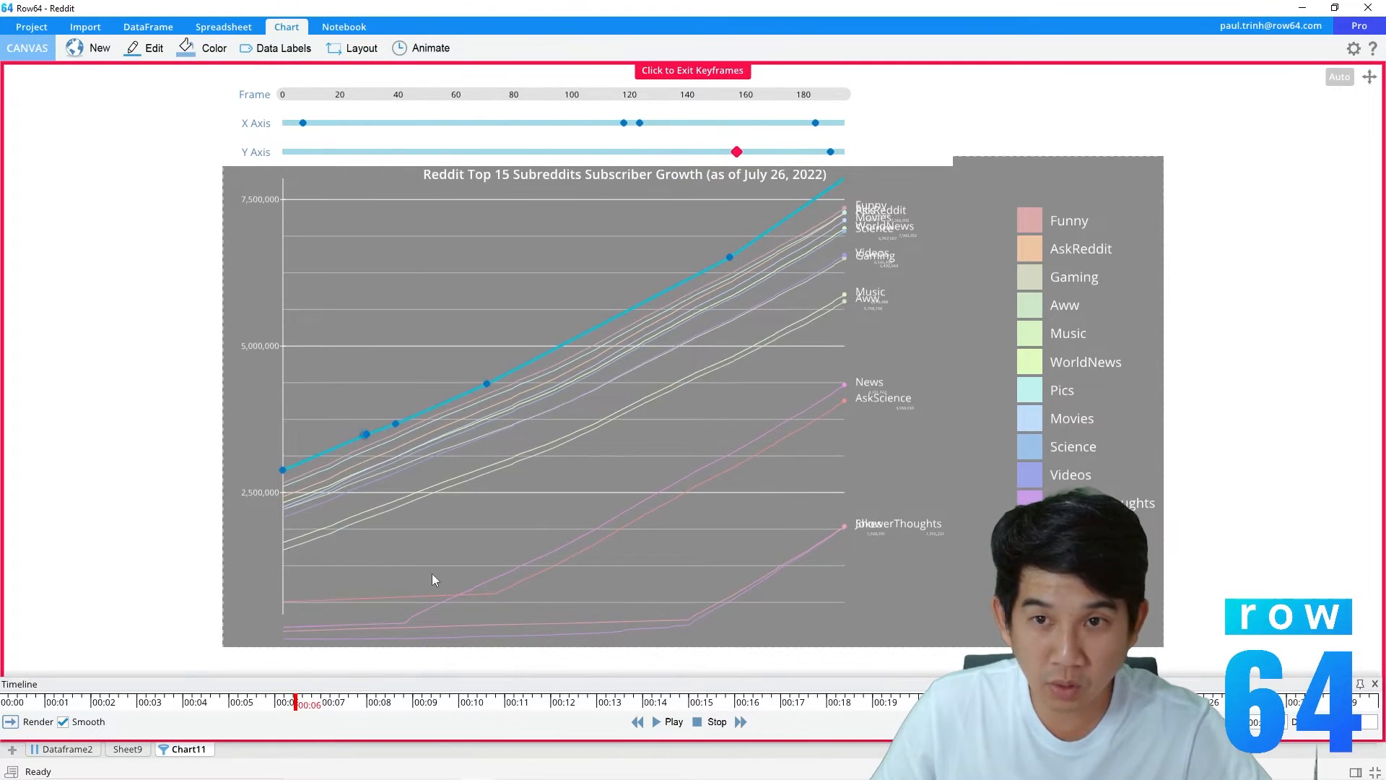
left_click(830, 153)
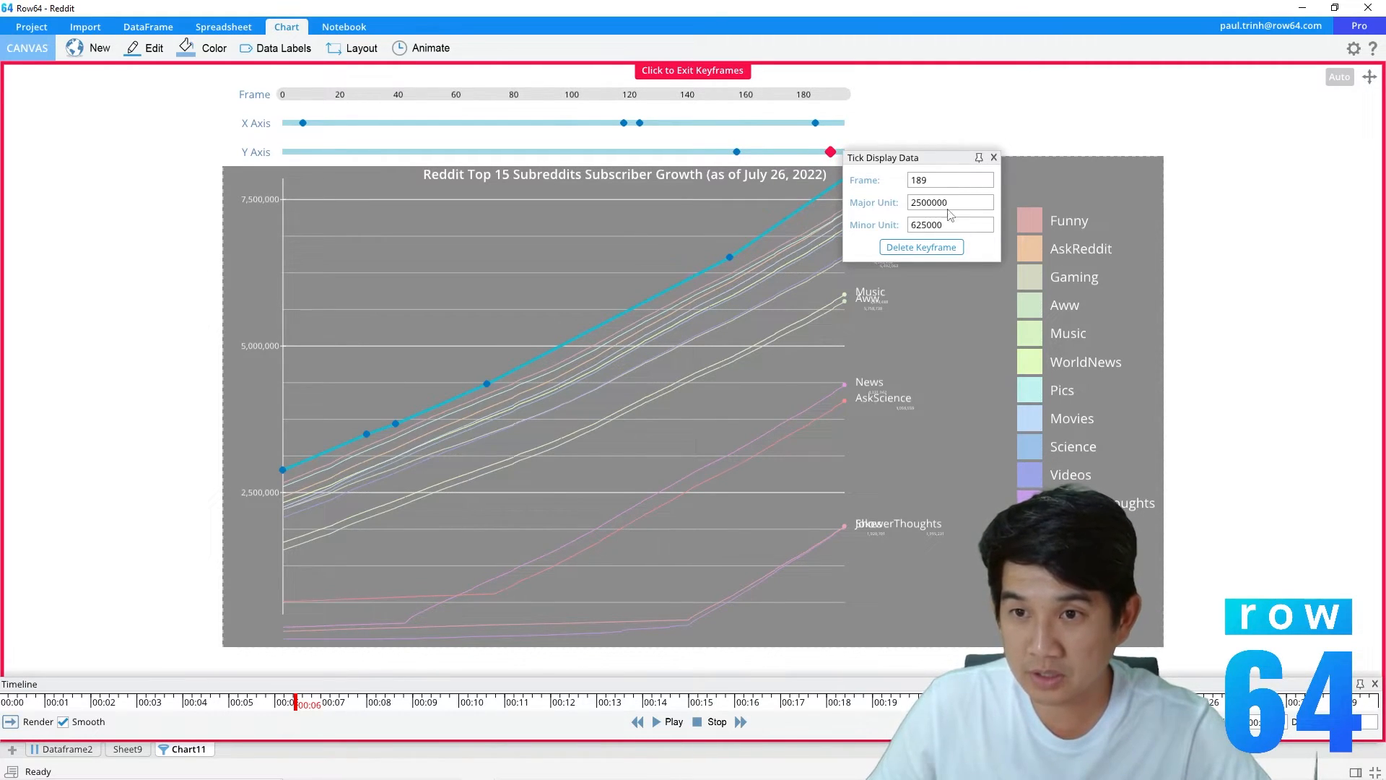
left_click(993, 157)
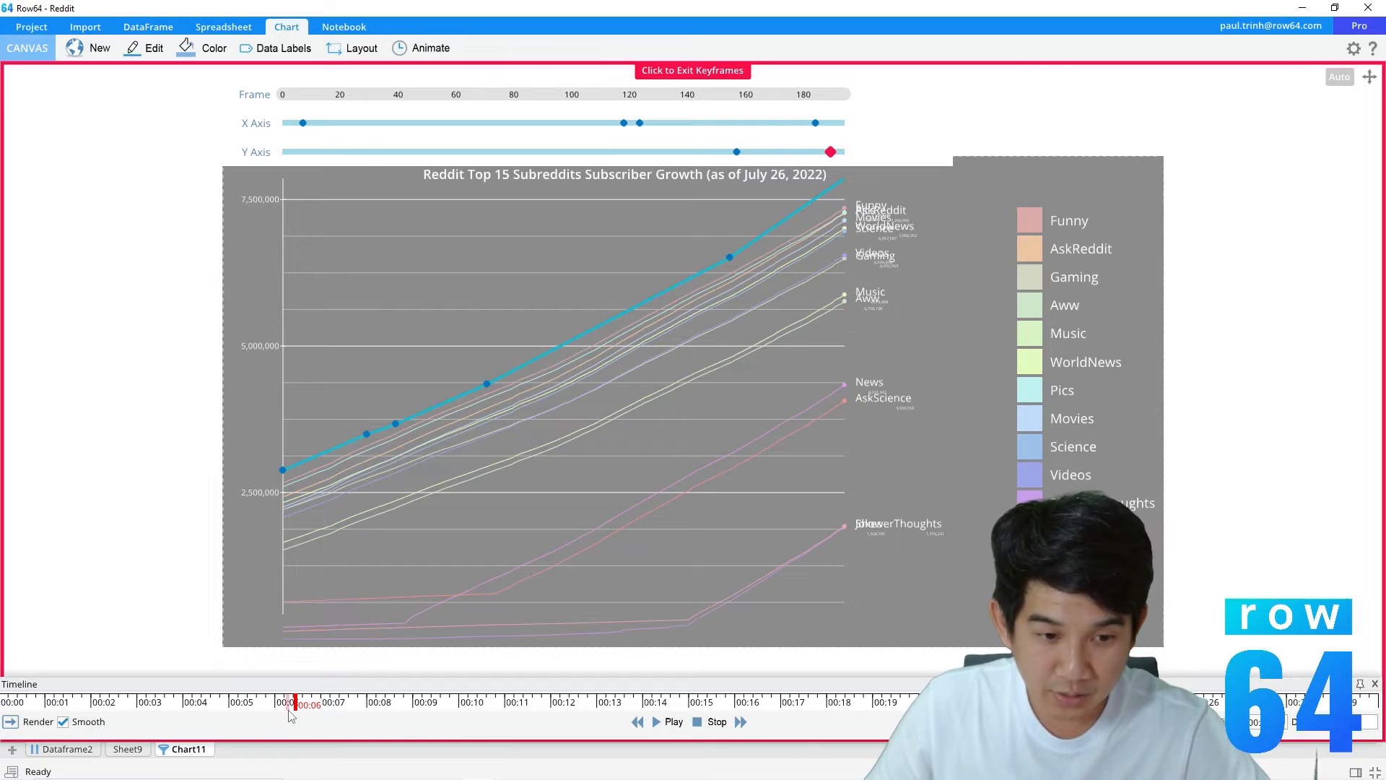
Raise the Y-axis lower-bound keyframes near frame 840 and at frame 900 to about 18 million and exit keyframe editing
left_click_drag(295, 706, 630, 705)
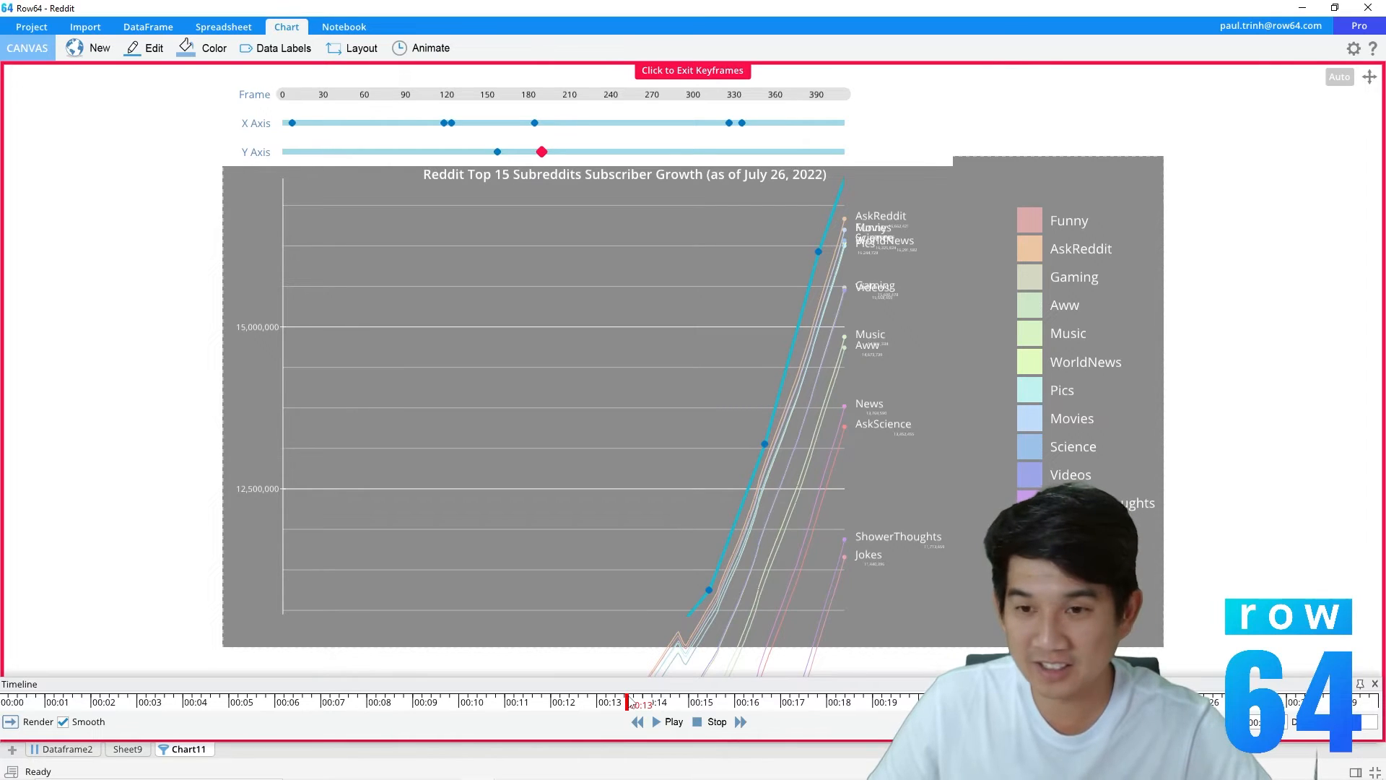
left_click_drag(630, 705, 1362, 711)
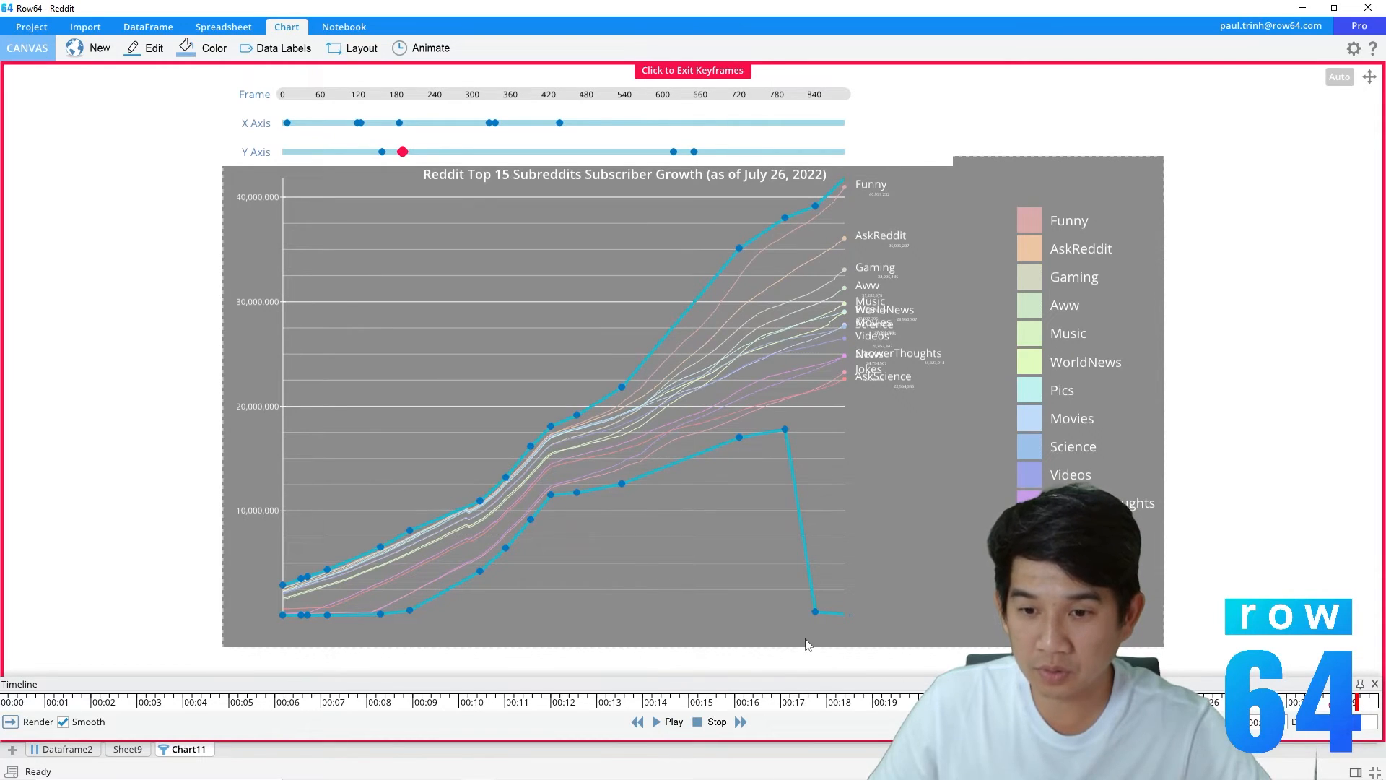
left_click_drag(1362, 711, 1379, 705)
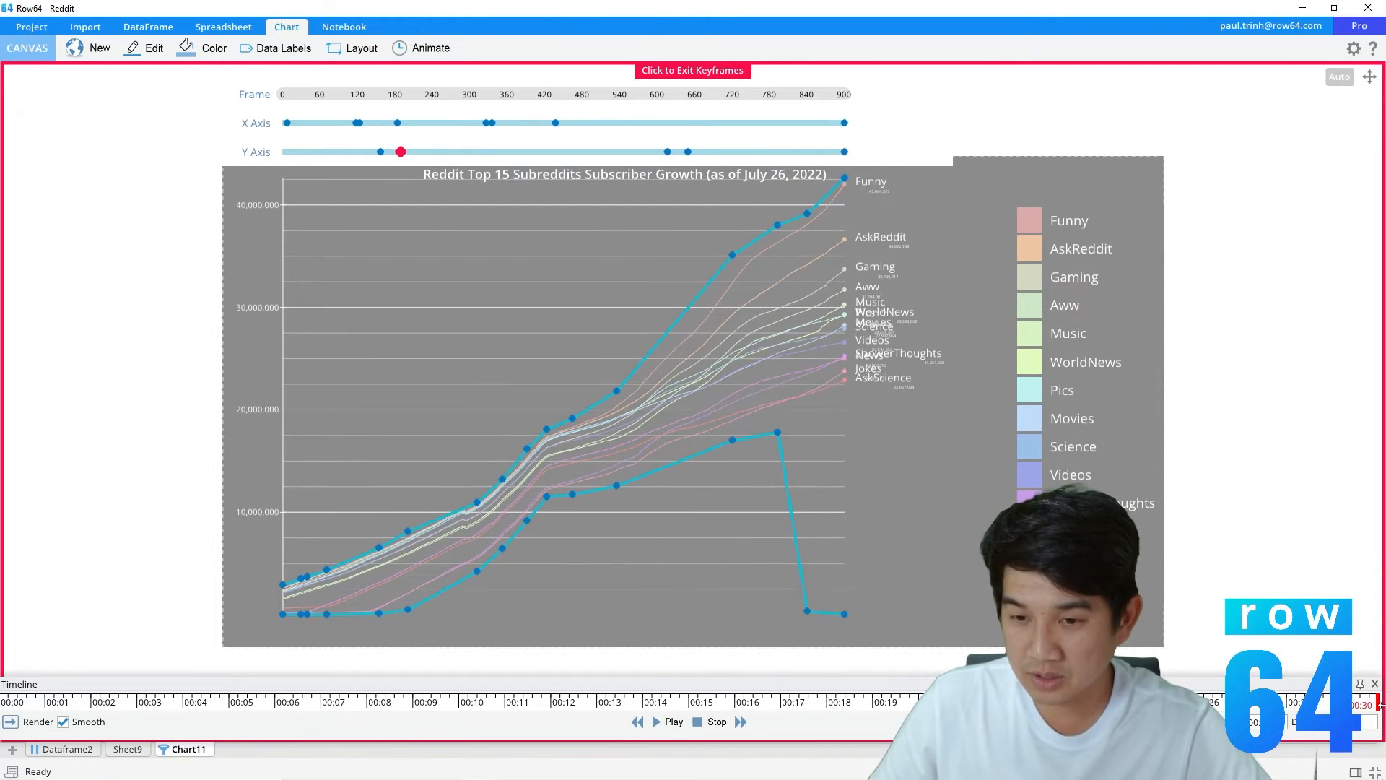
left_click_drag(810, 611, 807, 474)
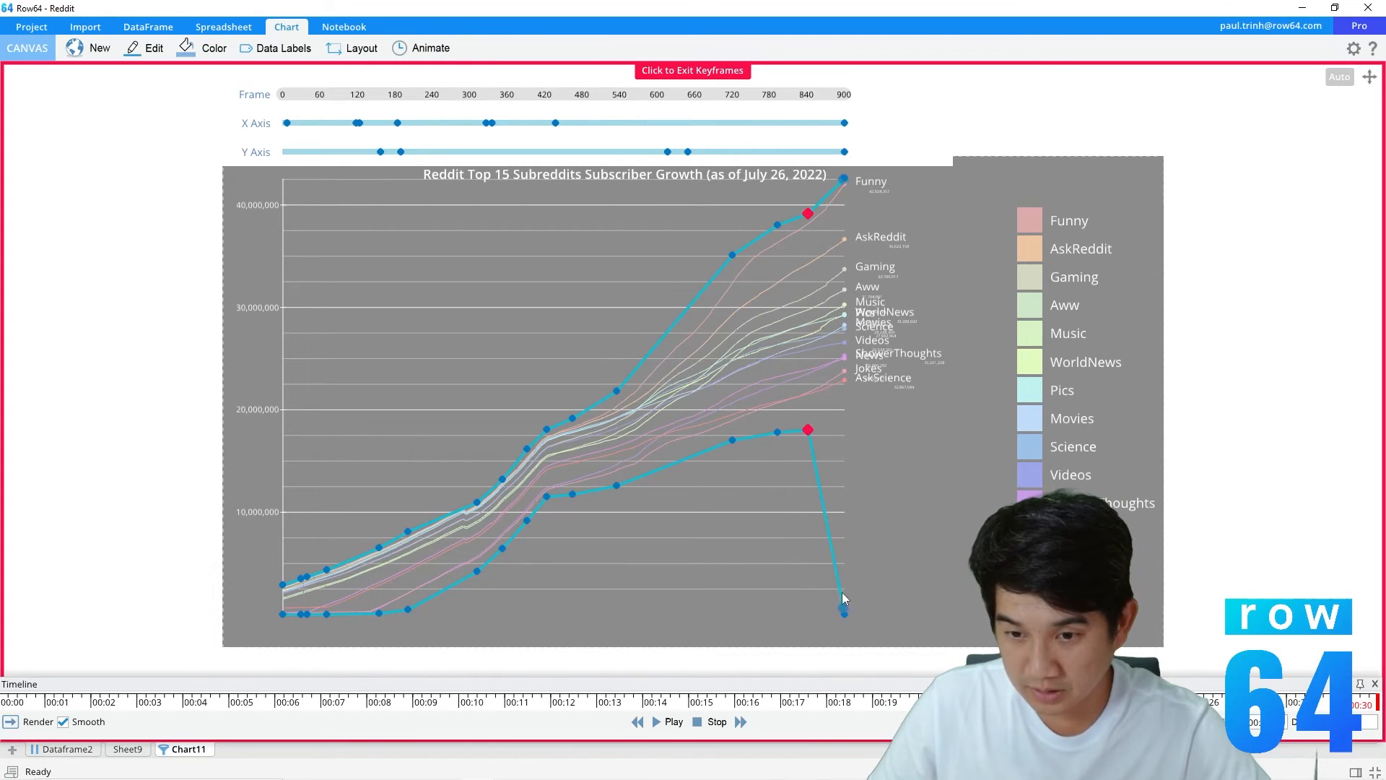
left_click_drag(843, 612, 850, 471)
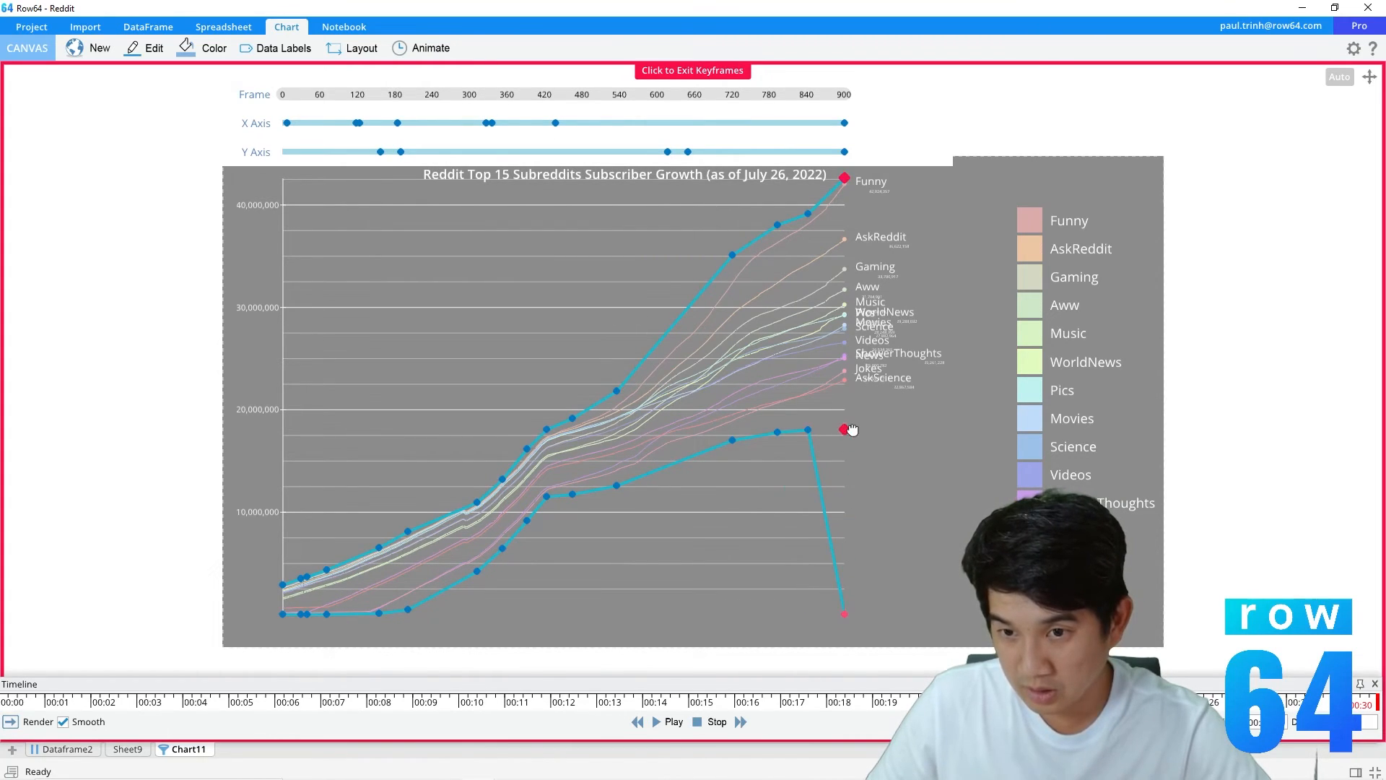
left_click_drag(855, 419, 855, 420)
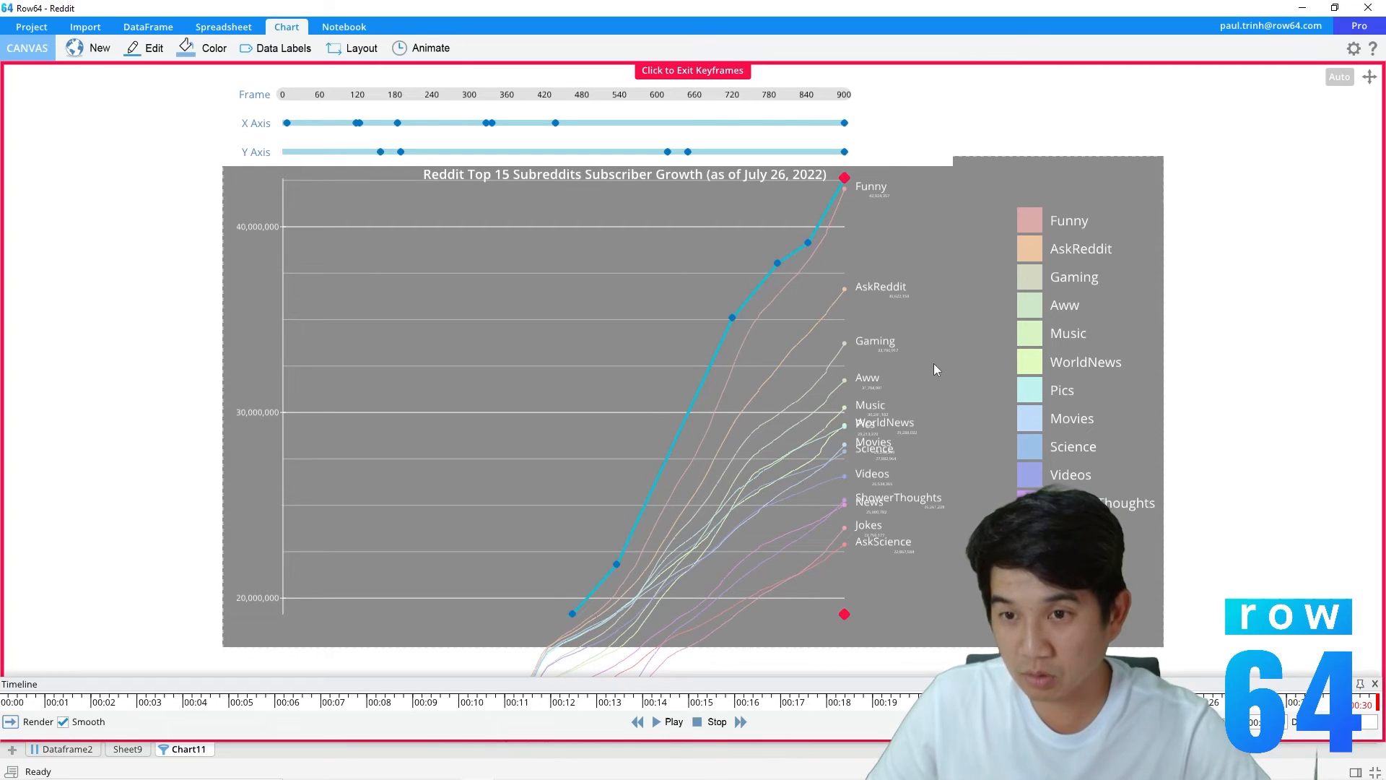
left_click(696, 72)
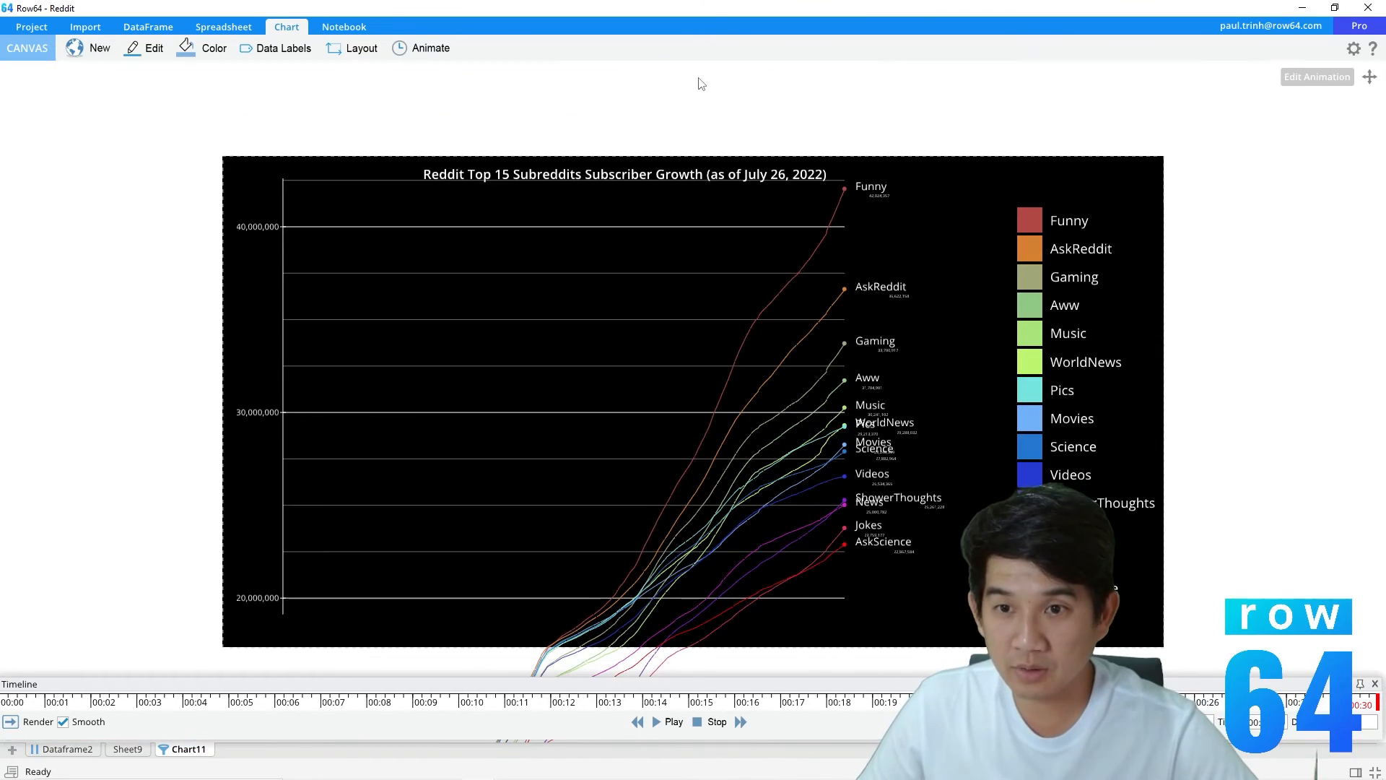
Play the finished animation from 00:00 and open its render options
scroll(898, 374, "down", 1)
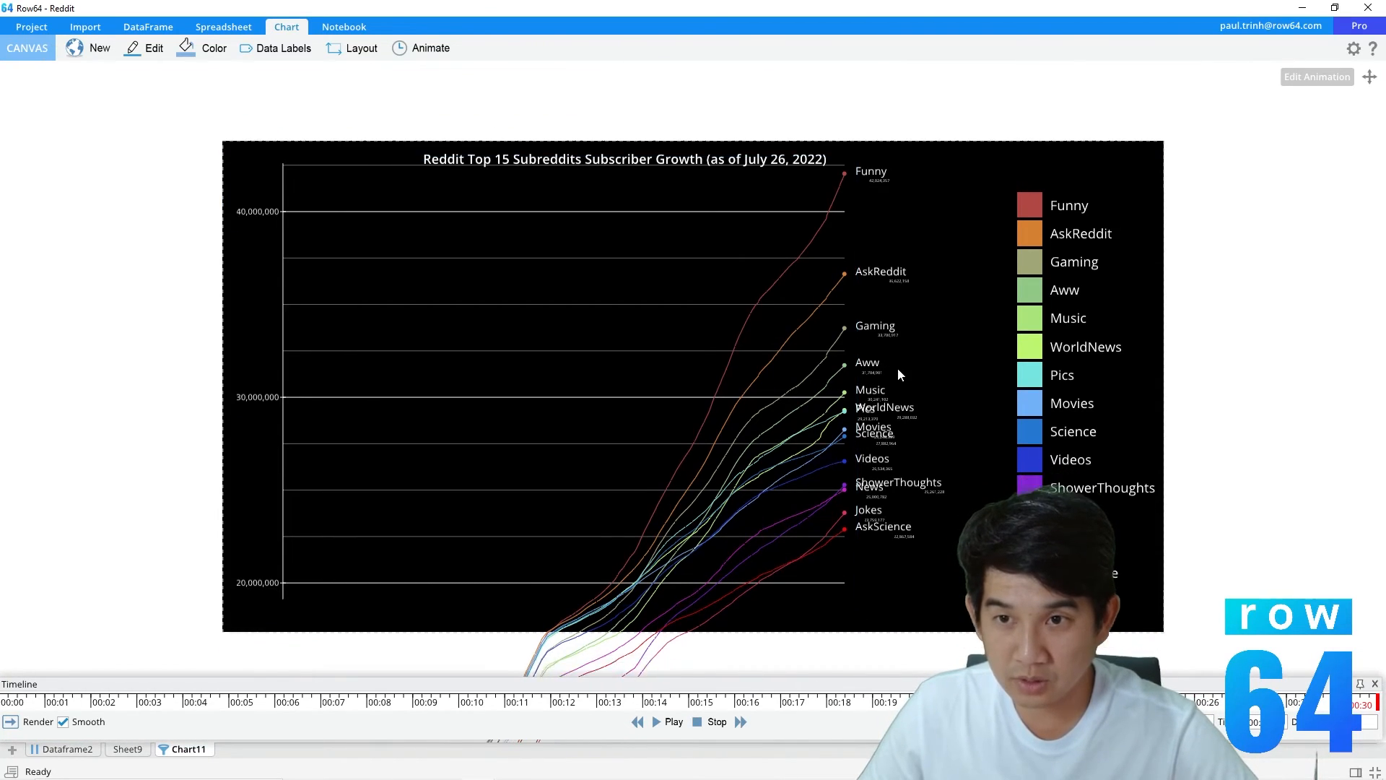
scroll(898, 371, "down", 3)
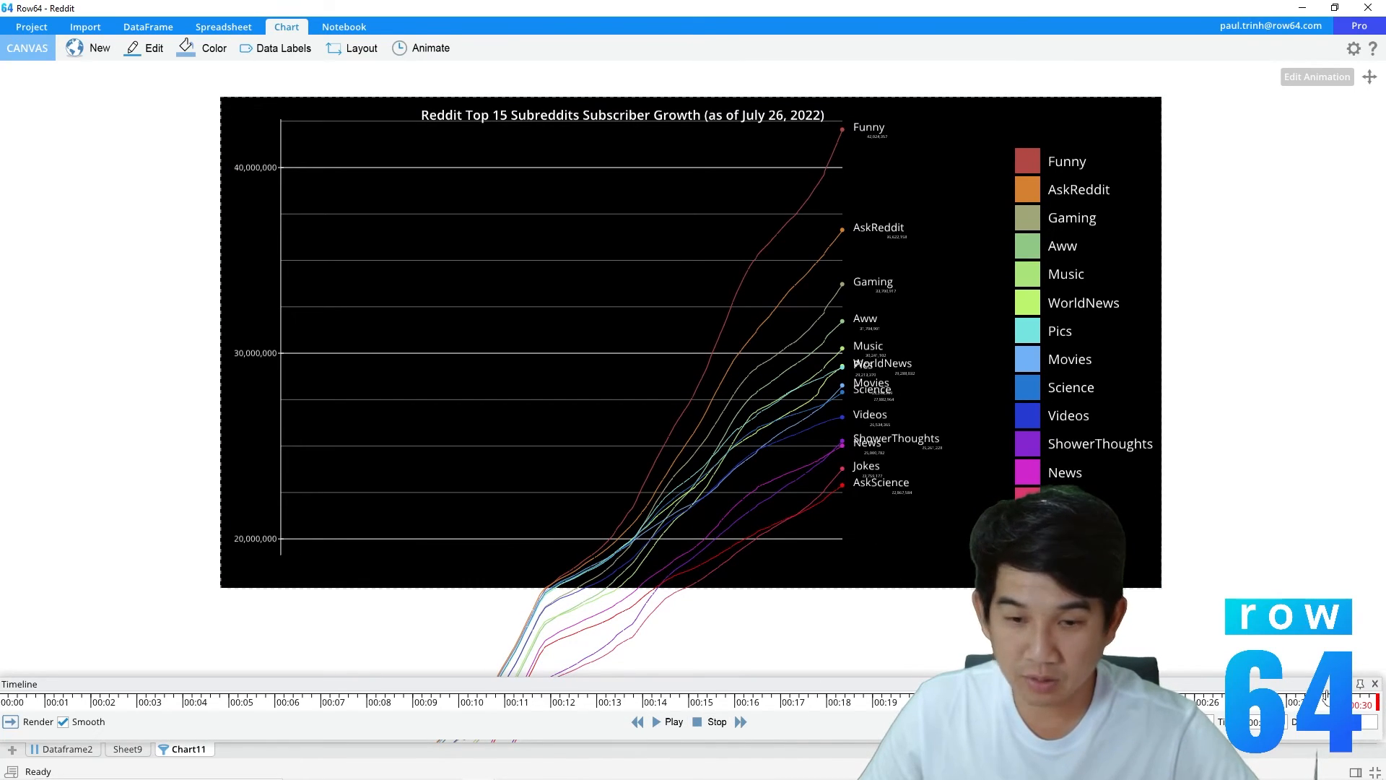
left_click(14, 720)
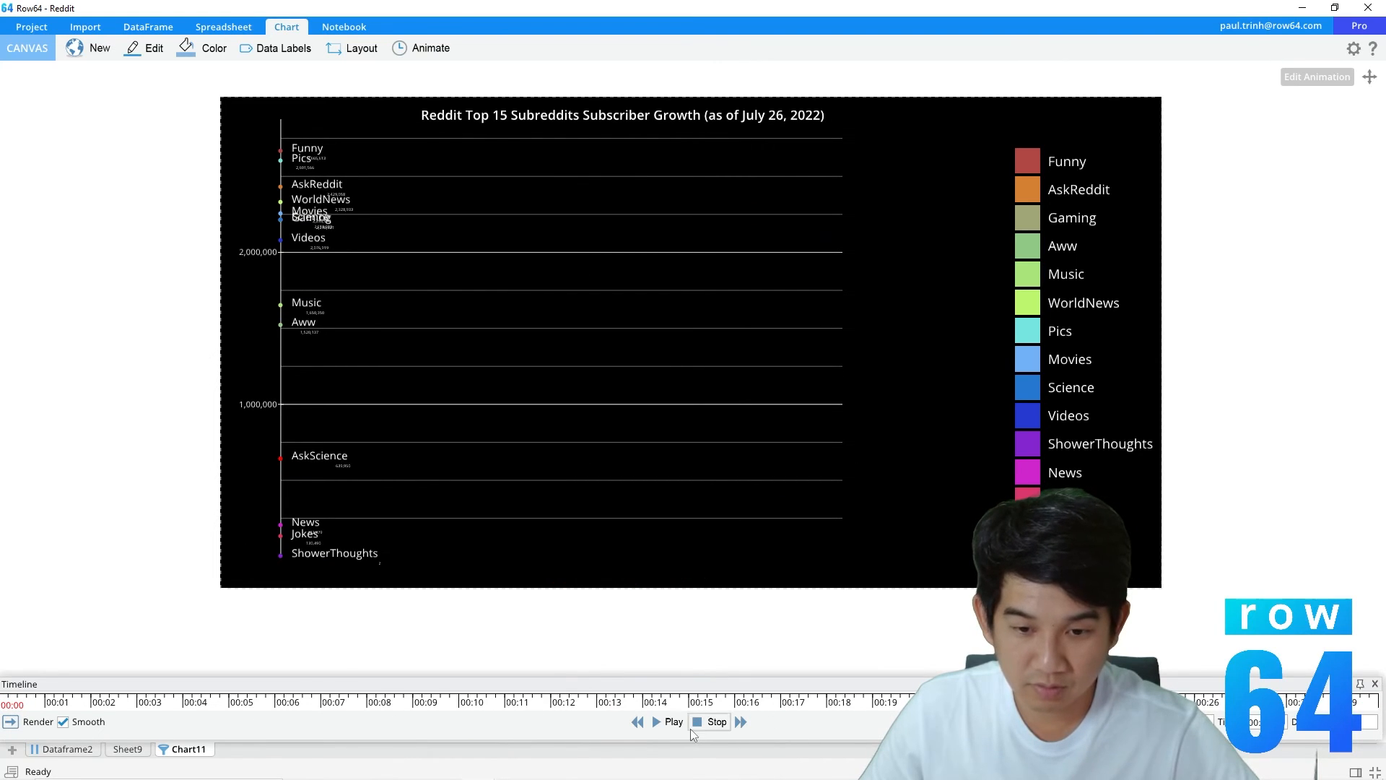
left_click(677, 726)
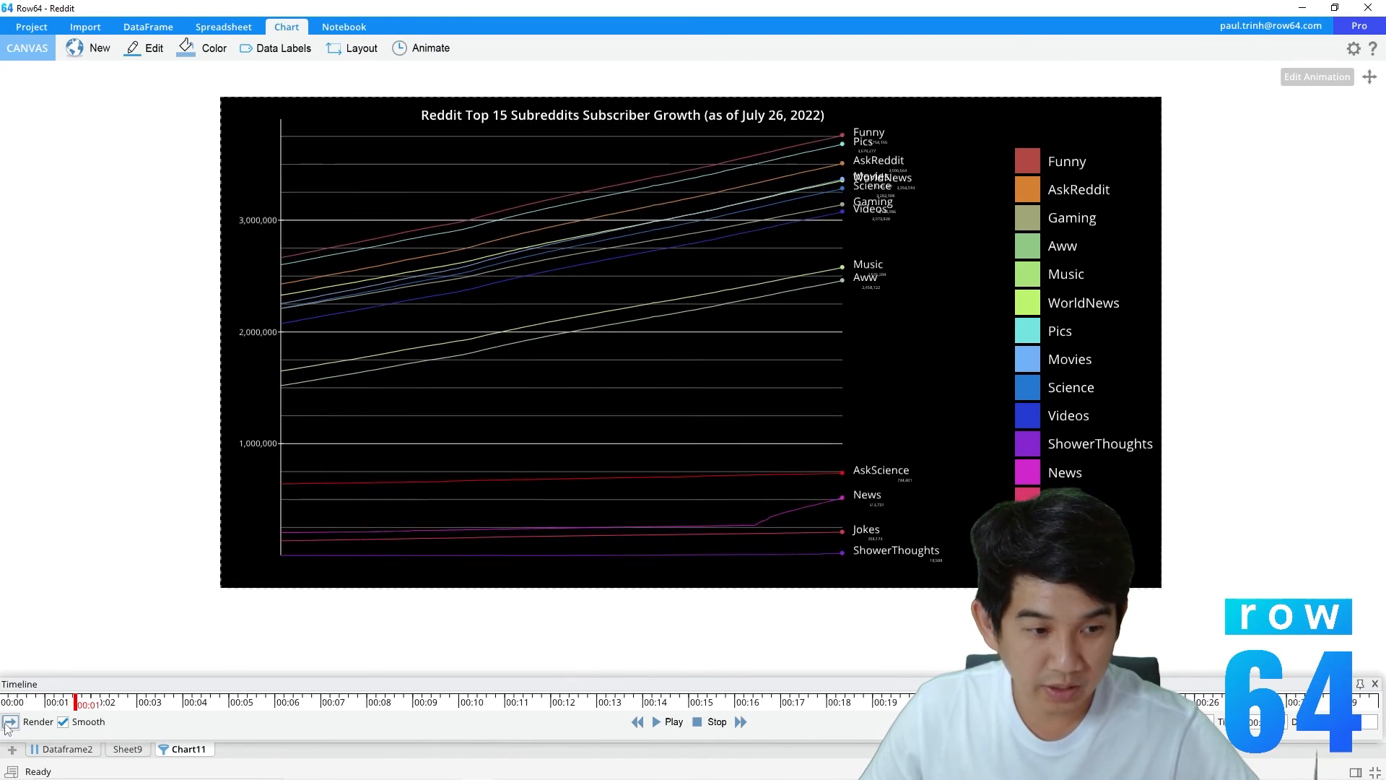
left_click(9, 722)
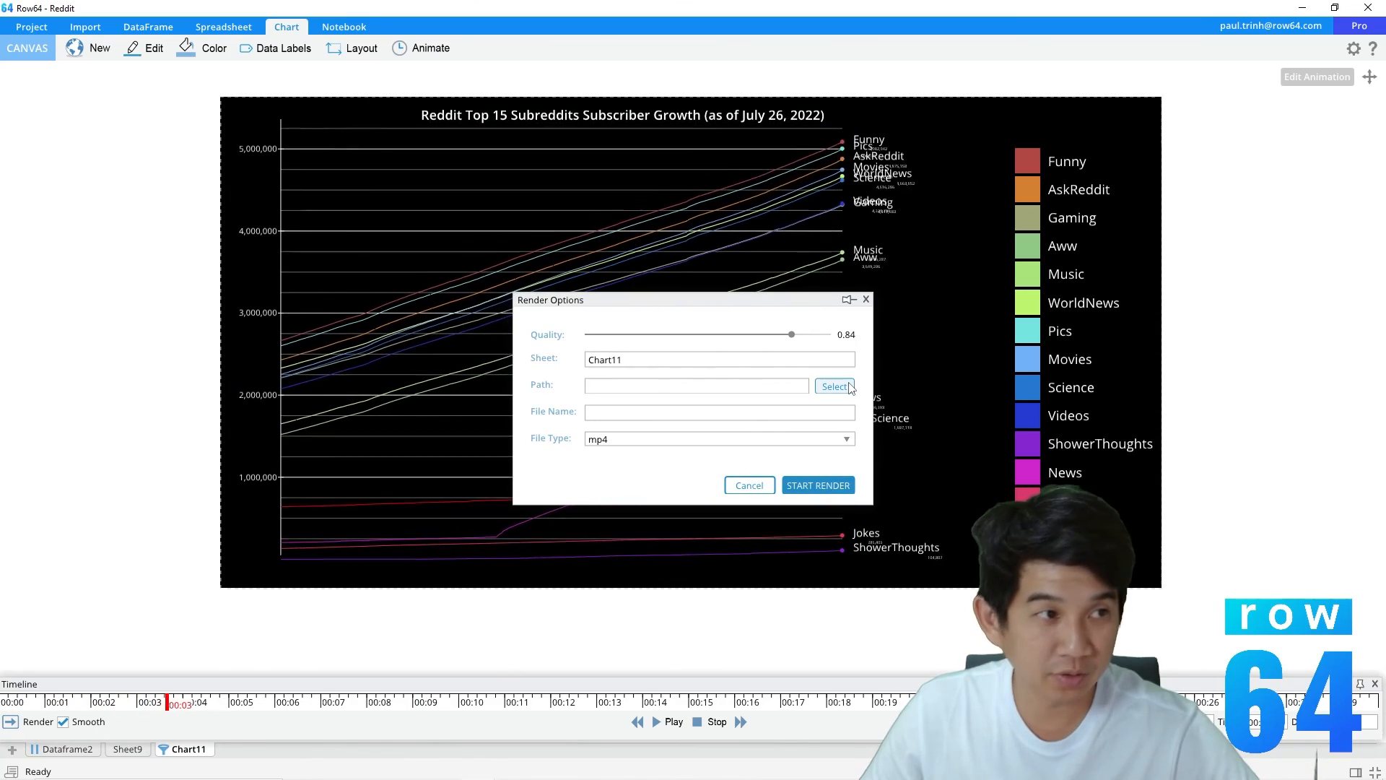